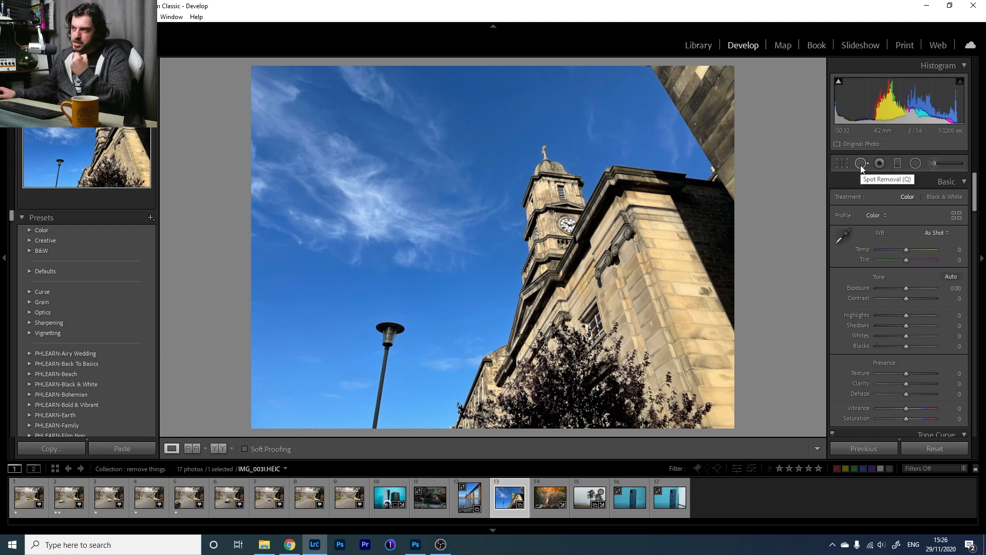
# Choose Spot Removal in Clone mode and brush over the whole lamp post, from its base up to the lamp head
pyautogui.click(383, 345)
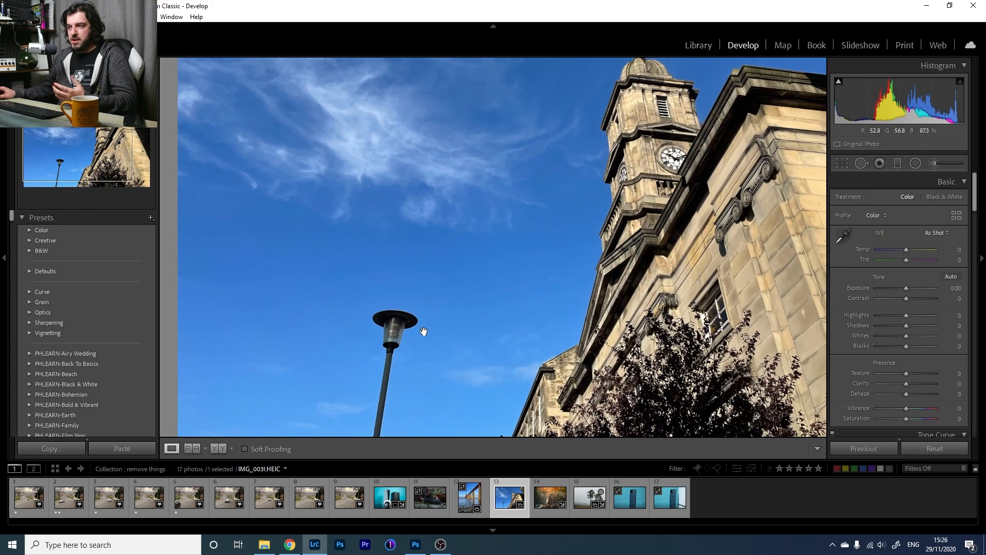
pyautogui.moveTo(418, 363); pyautogui.dragTo(483, 267)
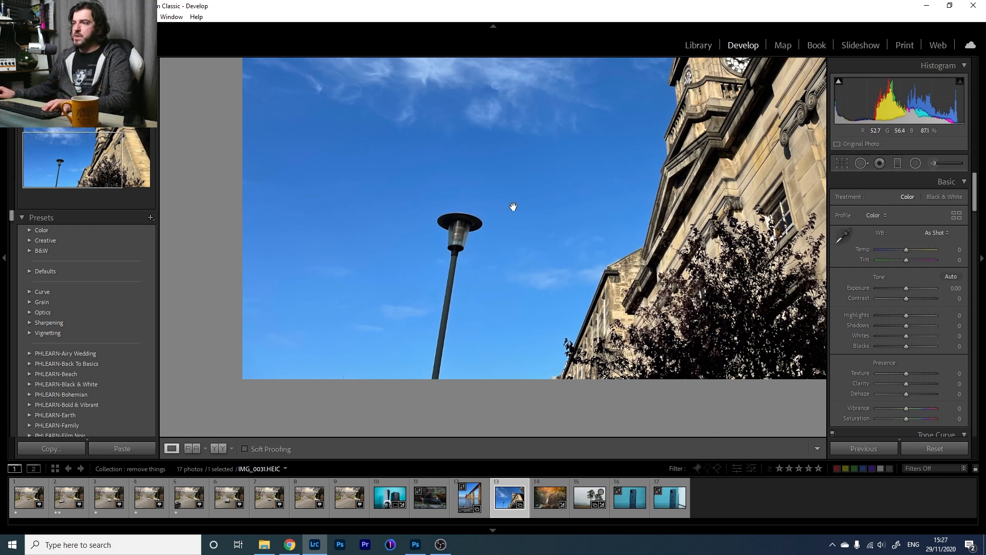
pyautogui.click(859, 164)
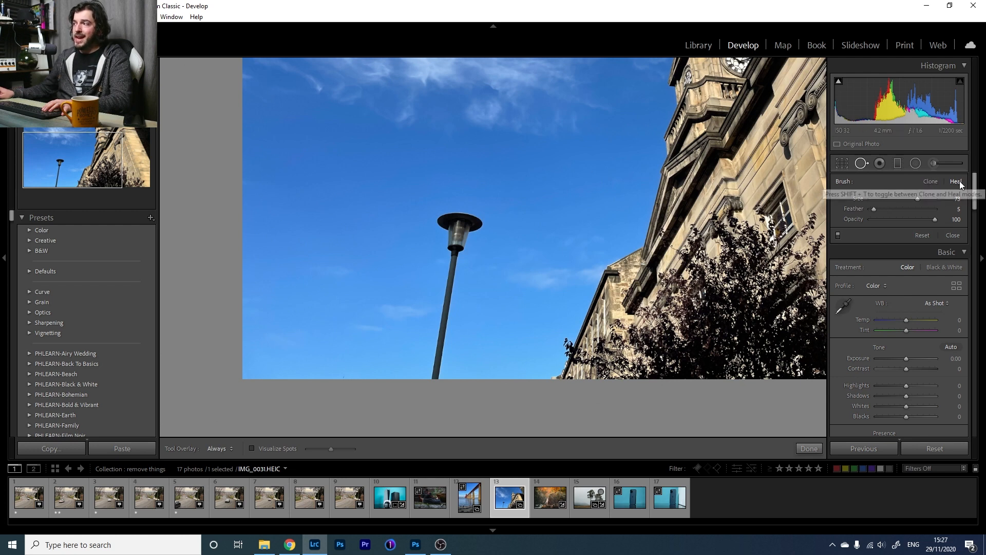
pyautogui.click(931, 184)
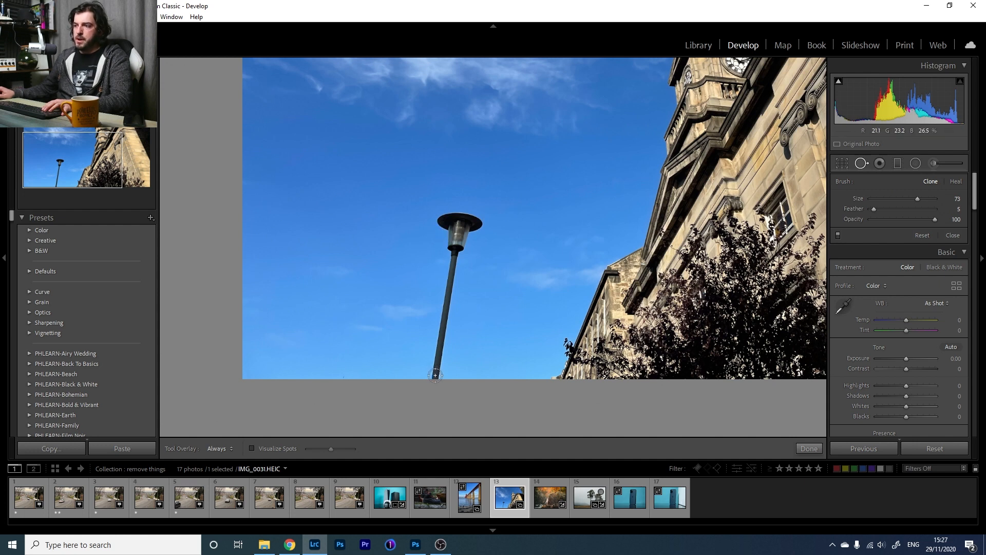
pyautogui.moveTo(435, 376); pyautogui.dragTo(444, 332)
pyautogui.moveTo(436, 382); pyautogui.dragTo(450, 277)
pyautogui.moveTo(443, 318)
pyautogui.mouseDown()
pyautogui.moveTo(457, 248)
pyautogui.moveTo(449, 253)
pyautogui.moveTo(449, 229)
pyautogui.moveTo(438, 224)
pyautogui.moveTo(477, 215)
pyautogui.moveTo(455, 222)
pyautogui.mouseUp()
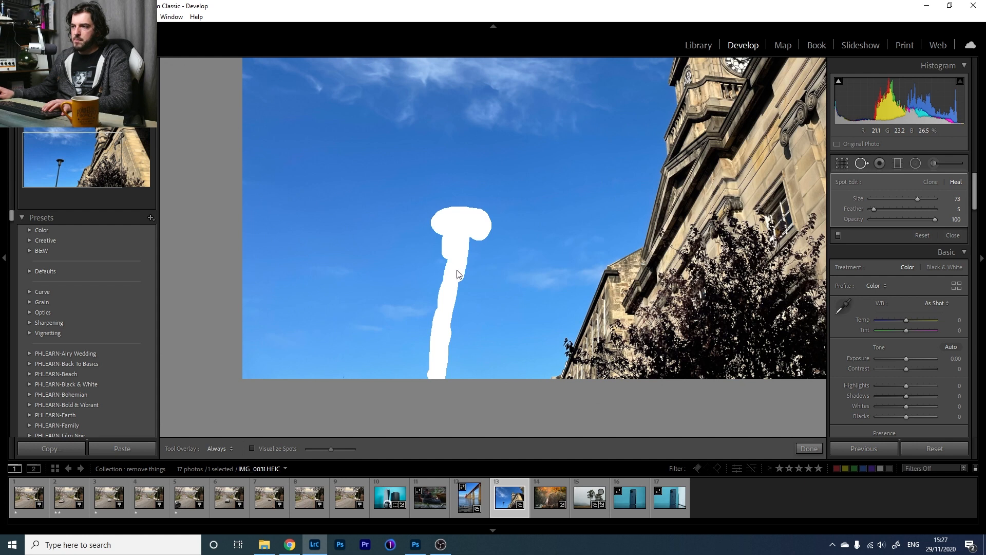
# Keep the lamp post spot's source on the clear sky beside it, set the spot to Heal, and close Spot Removal
pyautogui.moveTo(457, 273); pyautogui.dragTo(457, 274)
pyautogui.moveTo(518, 283); pyautogui.dragTo(518, 281)
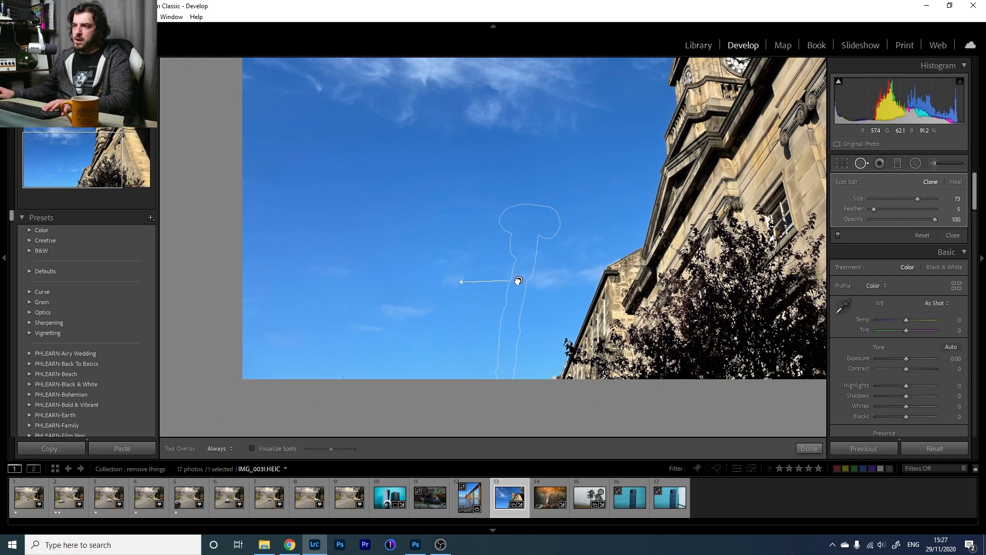
pyautogui.moveTo(517, 281); pyautogui.dragTo(519, 280)
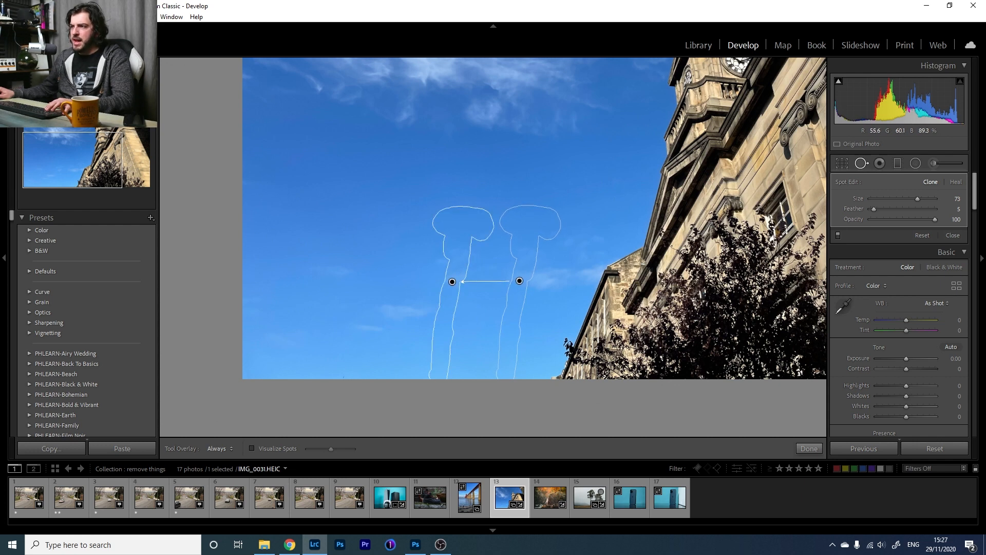
pyautogui.click(956, 182)
pyautogui.moveTo(518, 282); pyautogui.dragTo(519, 281)
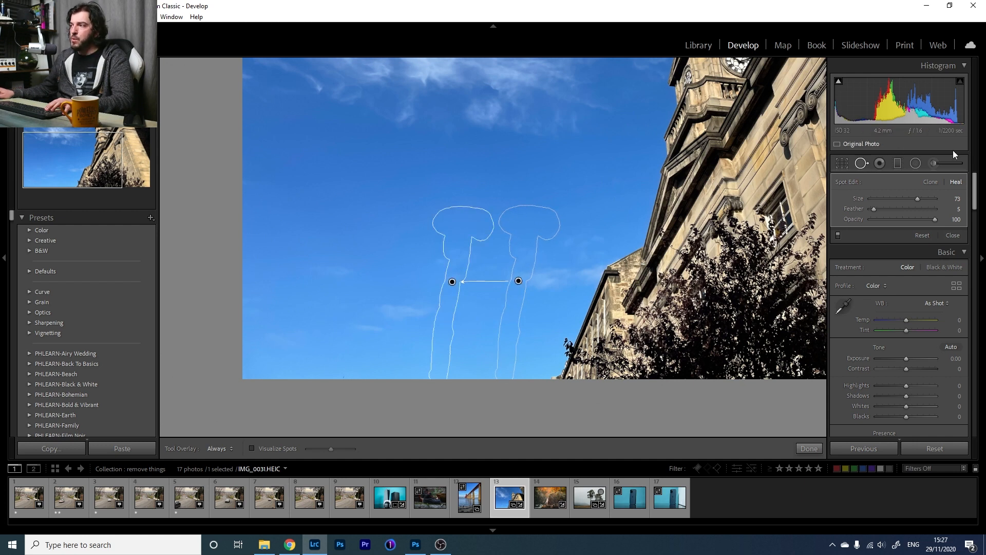
pyautogui.click(859, 165)
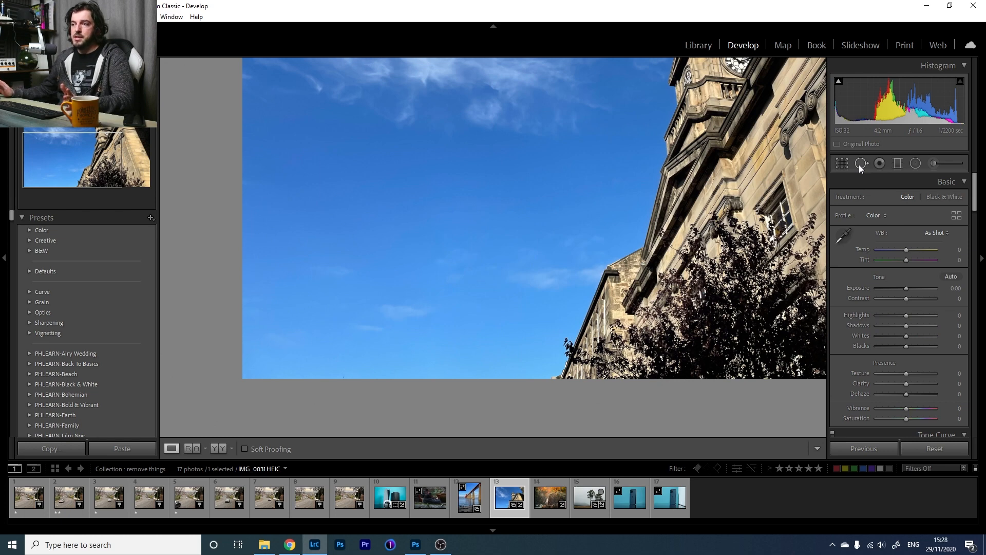
# Compare the whole clock tower photo before and after the lamp post removal
pyautogui.click(569, 263)
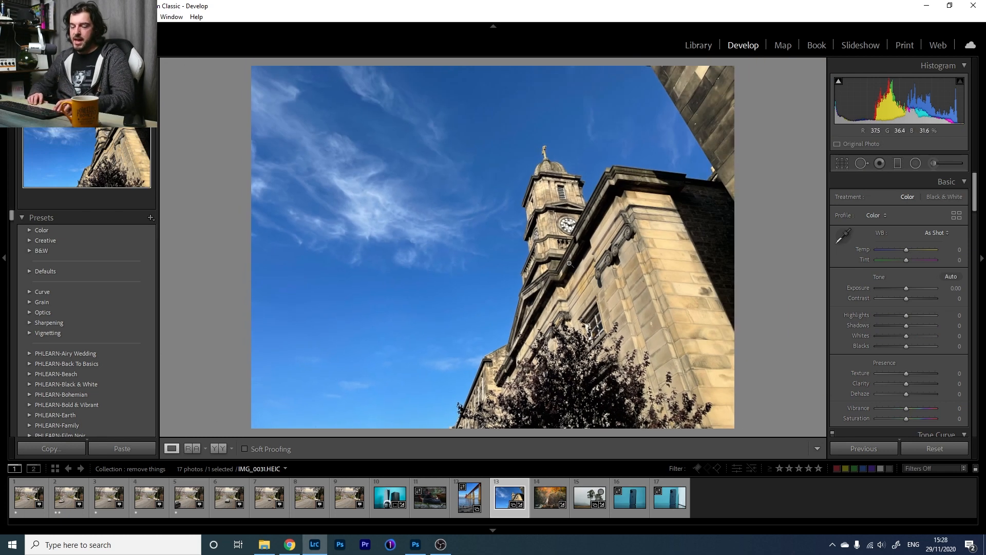
pyautogui.press('\\')
pyautogui.press('\\')
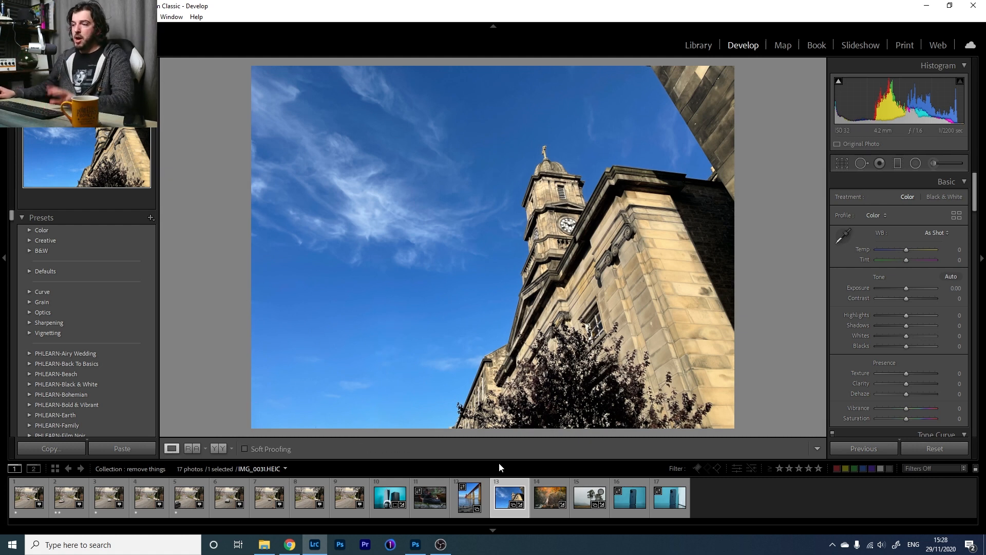
# Open the misty photo of three trees and brush over the small middle tree using Spot Removal in Heal mode
pyautogui.click(594, 505)
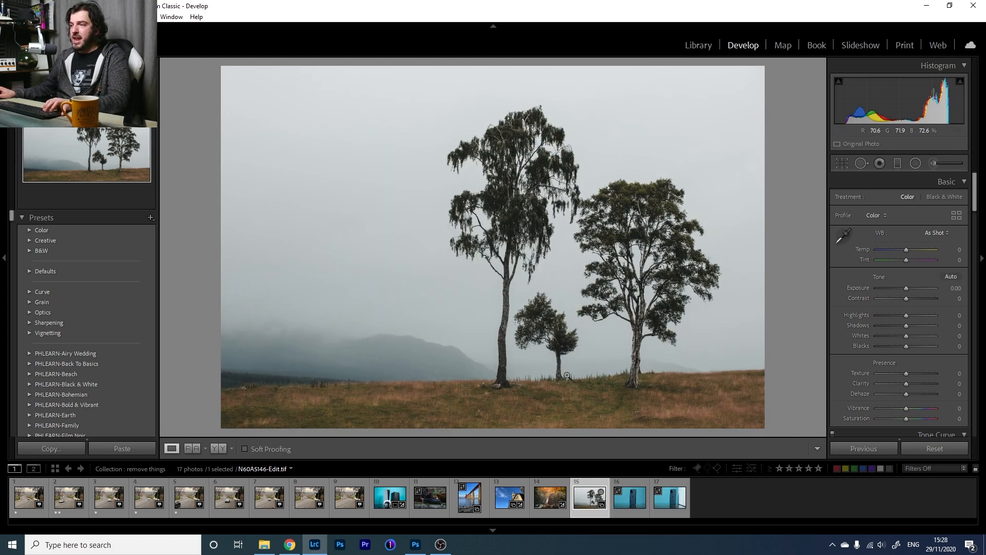
pyautogui.click(556, 348)
pyautogui.moveTo(570, 333); pyautogui.dragTo(486, 278)
pyautogui.click(861, 163)
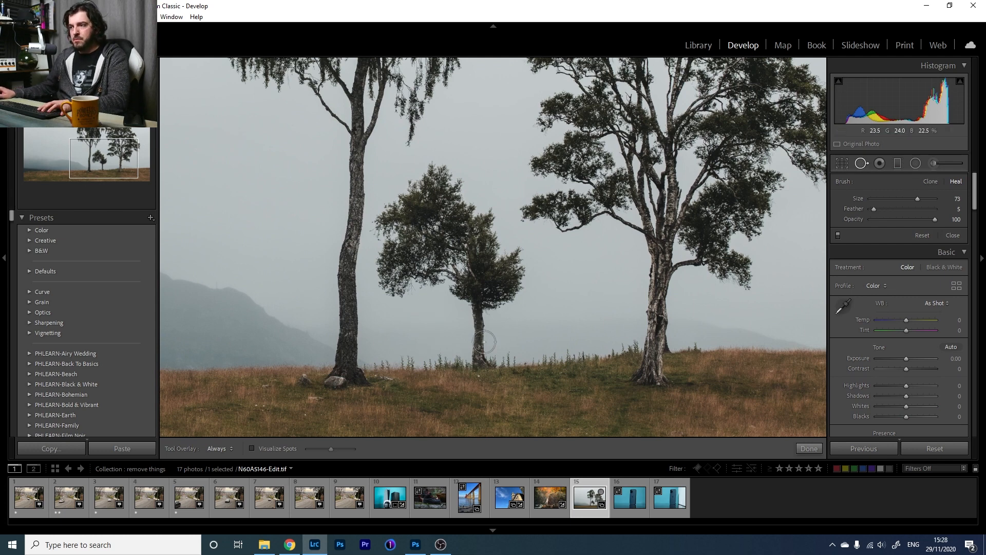
pyautogui.moveTo(478, 354)
pyautogui.mouseDown()
pyautogui.moveTo(489, 361)
pyautogui.moveTo(474, 296)
pyautogui.moveTo(508, 292)
pyautogui.moveTo(521, 259)
pyautogui.moveTo(511, 247)
pyautogui.moveTo(495, 270)
pyautogui.moveTo(488, 217)
pyautogui.moveTo(471, 214)
pyautogui.moveTo(446, 173)
pyautogui.moveTo(412, 184)
pyautogui.moveTo(378, 219)
pyautogui.moveTo(391, 293)
pyautogui.moveTo(440, 282)
pyautogui.moveTo(465, 306)
pyautogui.moveTo(418, 268)
pyautogui.moveTo(396, 270)
pyautogui.moveTo(404, 213)
pyautogui.moveTo(441, 195)
pyautogui.moveTo(416, 211)
pyautogui.moveTo(411, 246)
pyautogui.moveTo(447, 236)
pyautogui.moveTo(494, 268)
pyautogui.mouseUp()
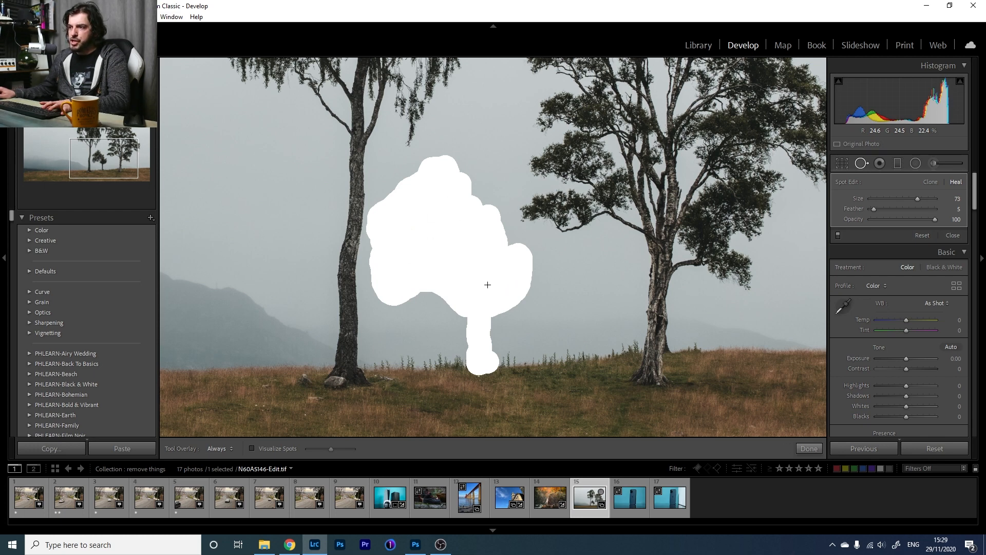
pyautogui.moveTo(456, 238); pyautogui.dragTo(456, 238)
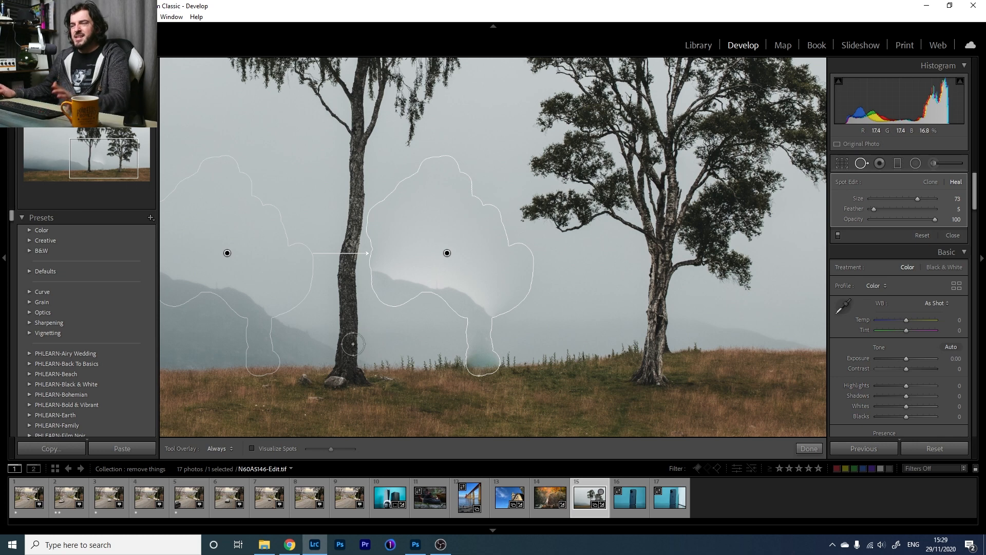
# Move the small tree spot's source to the empty sky above the distant hill
pyautogui.moveTo(346, 346)
pyautogui.mouseDown()
pyautogui.moveTo(594, 359)
pyautogui.moveTo(618, 371)
pyautogui.moveTo(602, 377)
pyautogui.mouseUp()
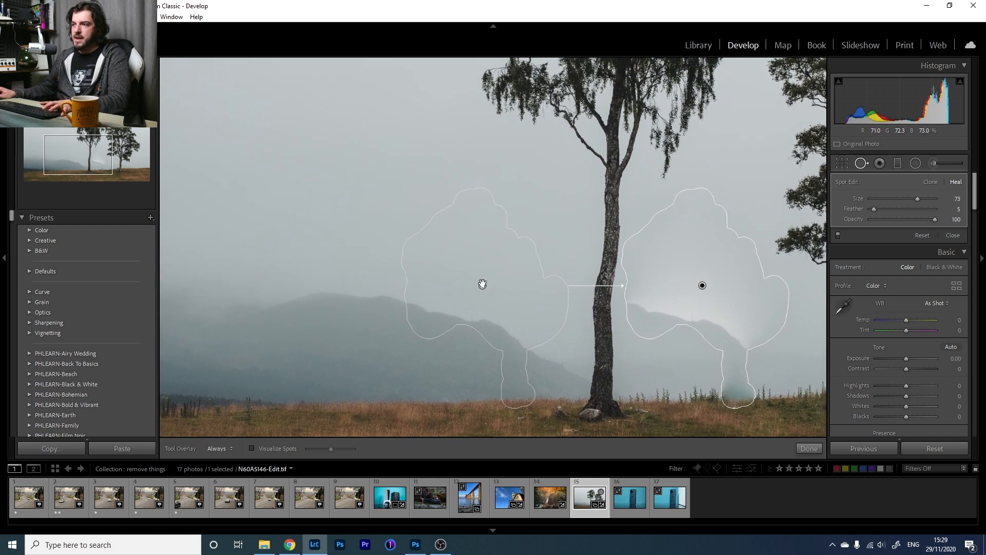
pyautogui.moveTo(483, 286); pyautogui.dragTo(483, 285)
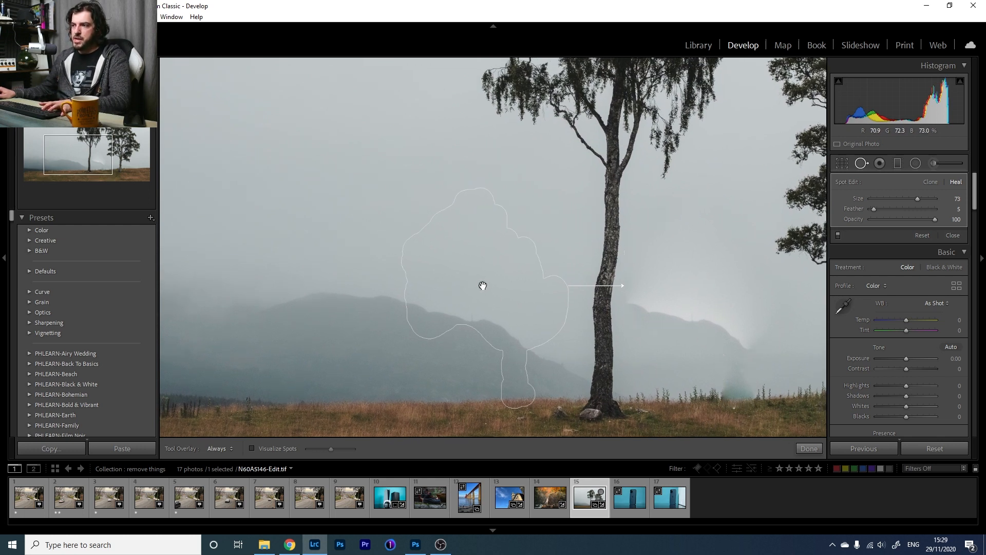
pyautogui.moveTo(440, 233)
pyautogui.mouseDown()
pyautogui.moveTo(383, 174)
pyautogui.moveTo(377, 151)
pyautogui.mouseUp()
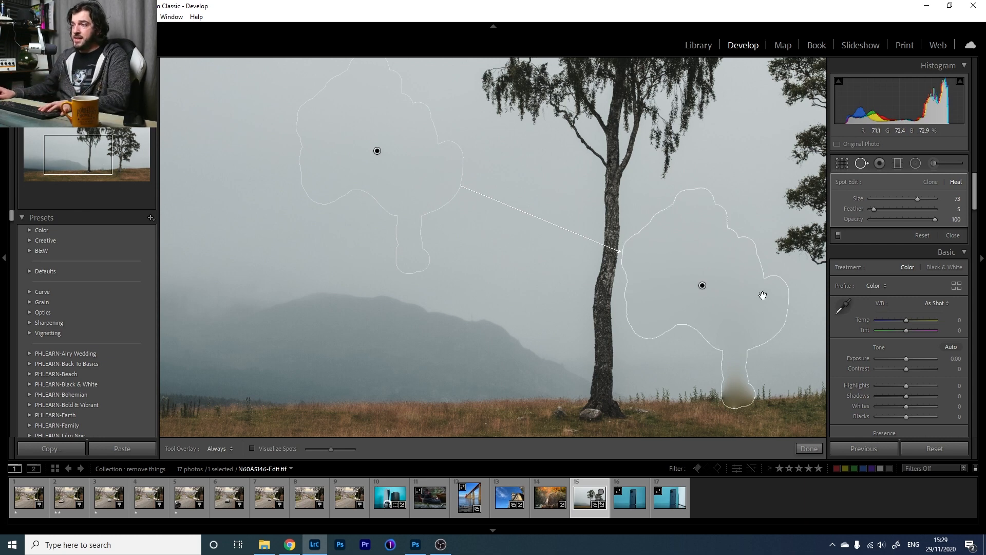
# Clone over the smudged trunk base and the patch beside it, sampling both from the grass tufts further right along the horizon
pyautogui.moveTo(658, 353); pyautogui.dragTo(345, 273)
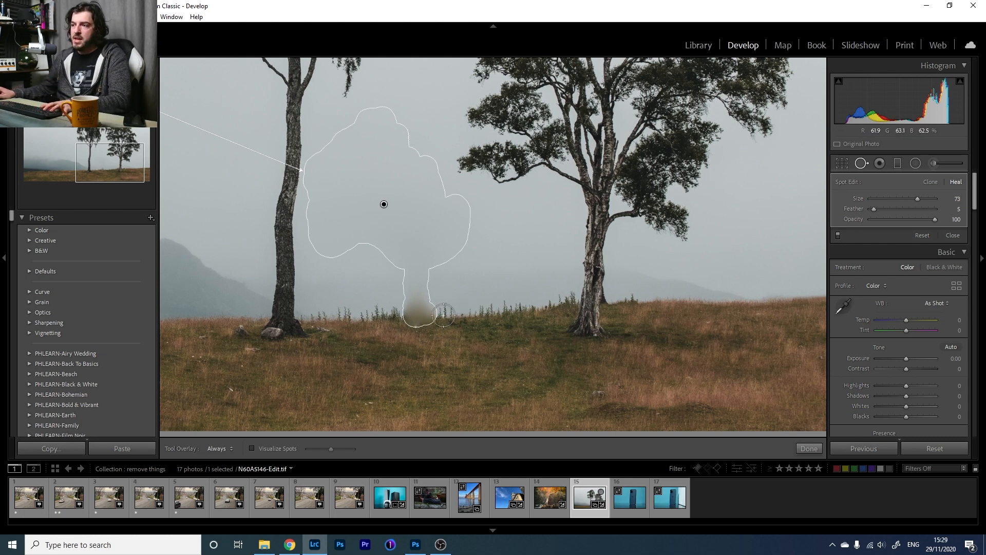
pyautogui.moveTo(440, 315)
pyautogui.mouseDown()
pyautogui.moveTo(405, 325)
pyautogui.moveTo(418, 293)
pyautogui.moveTo(424, 311)
pyautogui.mouseUp()
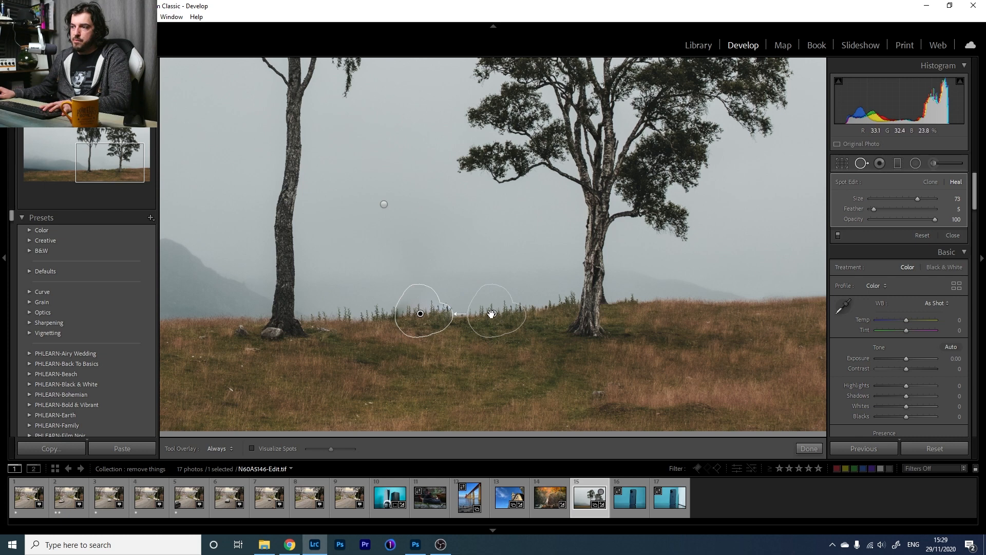
pyautogui.moveTo(492, 315); pyautogui.dragTo(498, 312)
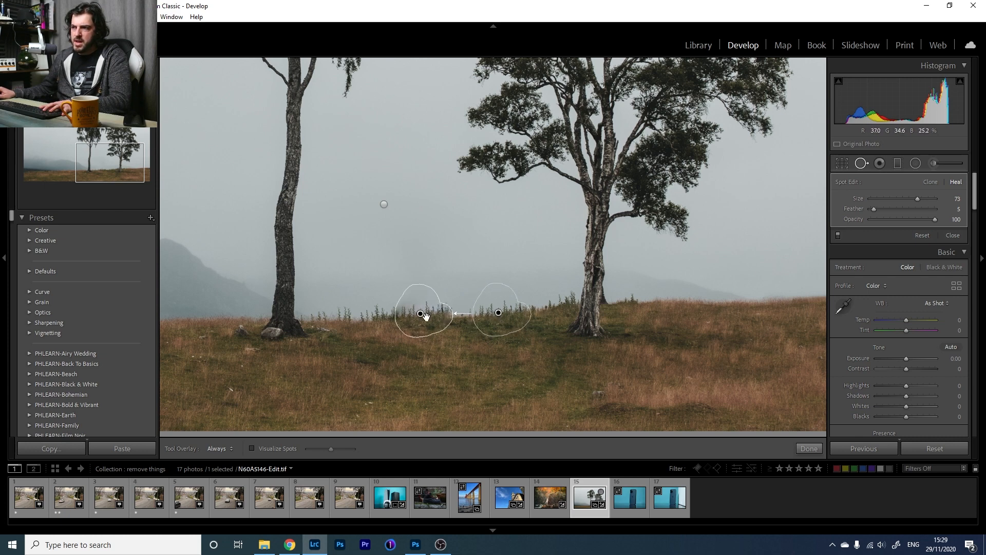
pyautogui.click(930, 182)
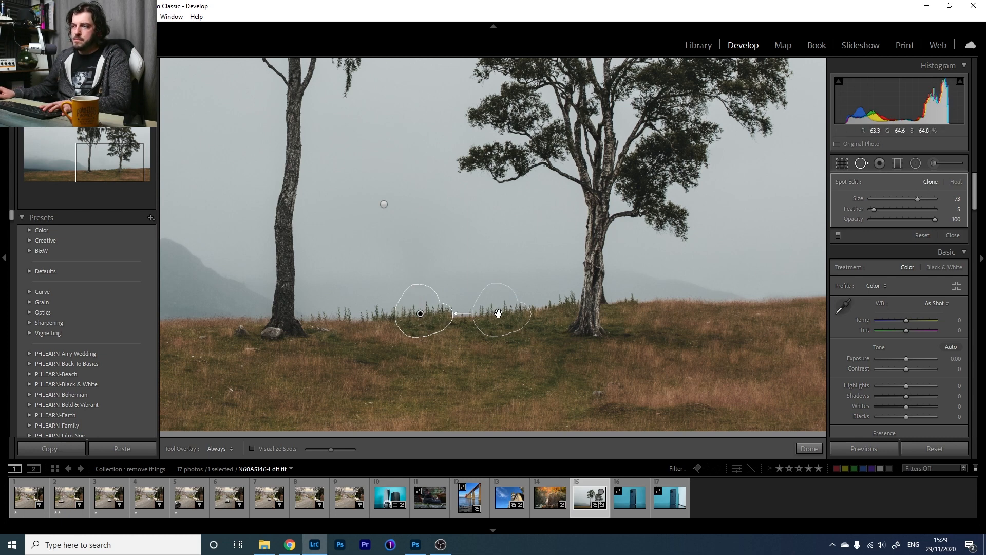
pyautogui.moveTo(498, 313)
pyautogui.mouseDown()
pyautogui.moveTo(480, 311)
pyautogui.moveTo(523, 310)
pyautogui.moveTo(446, 305)
pyautogui.mouseUp()
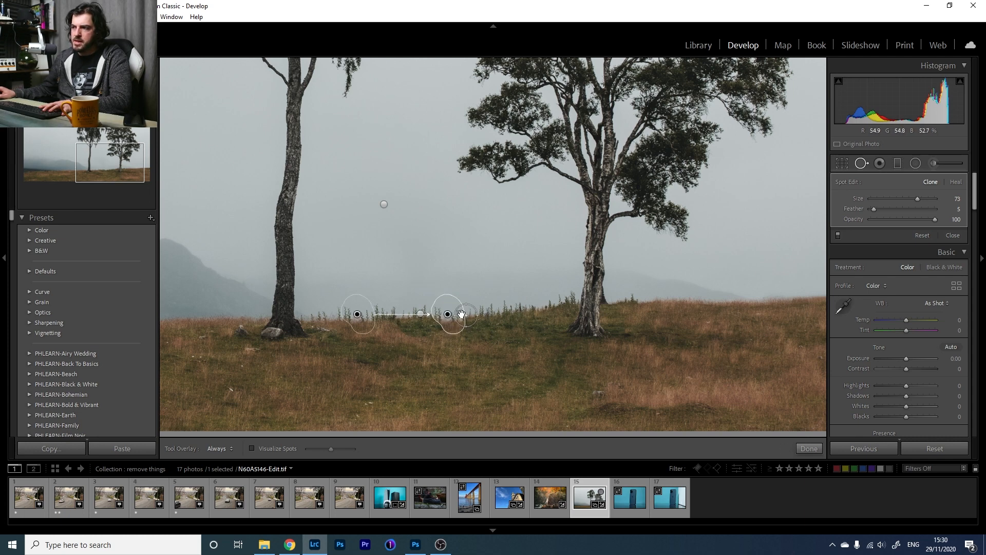
pyautogui.moveTo(357, 317); pyautogui.dragTo(497, 309)
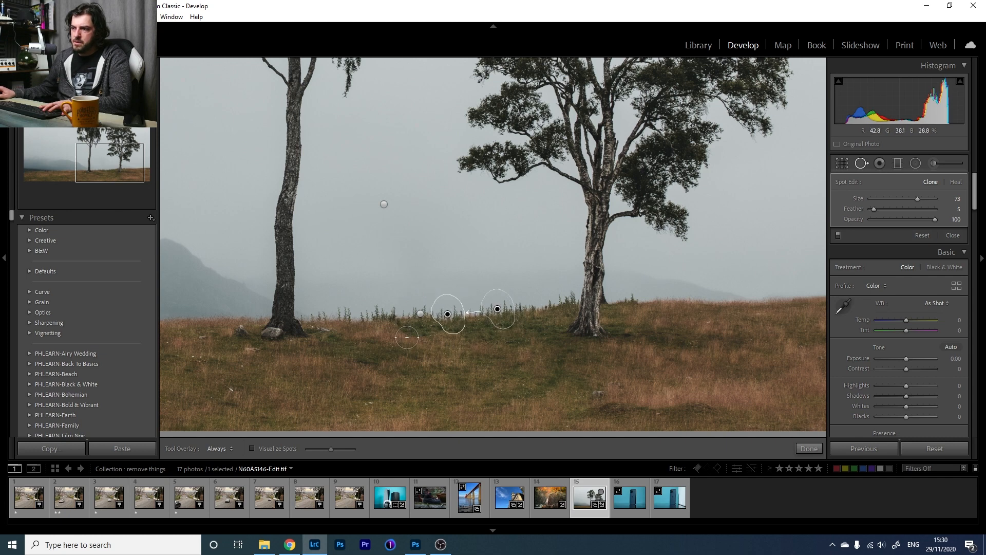
# Brush a strip of grass below the removed tree, source it from the grass beneath, set it to Heal, and close Spot Removal
pyautogui.moveTo(406, 337); pyautogui.dragTo(457, 332)
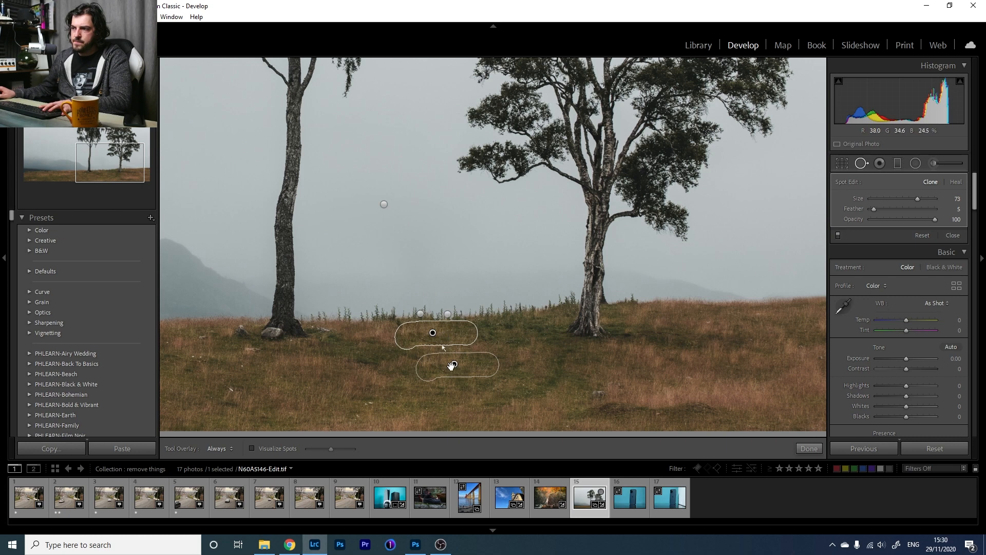
pyautogui.moveTo(451, 366)
pyautogui.mouseDown()
pyautogui.moveTo(441, 363)
pyautogui.moveTo(457, 359)
pyautogui.mouseUp()
pyautogui.click(956, 182)
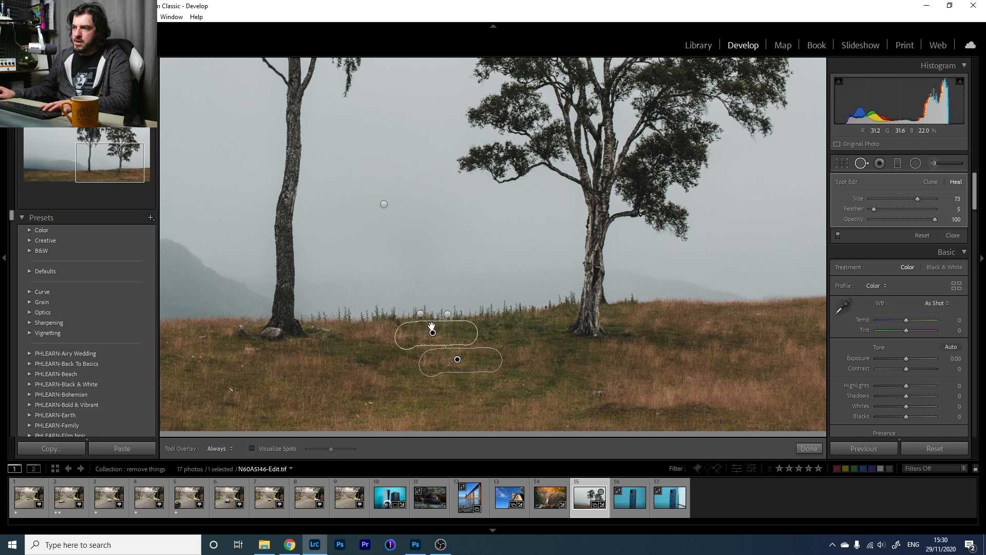
pyautogui.click(857, 162)
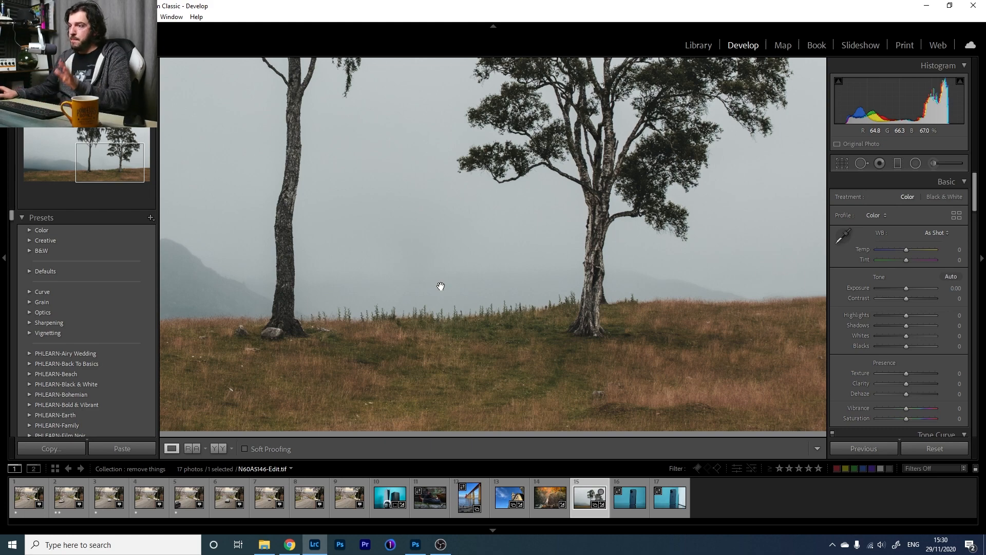
# Compare the tree photo before and after the removal, both zoomed in on the retouched area and at full view
pyautogui.press('\\')
pyautogui.press('\\')
pyautogui.press('\\')
pyautogui.press('\\')
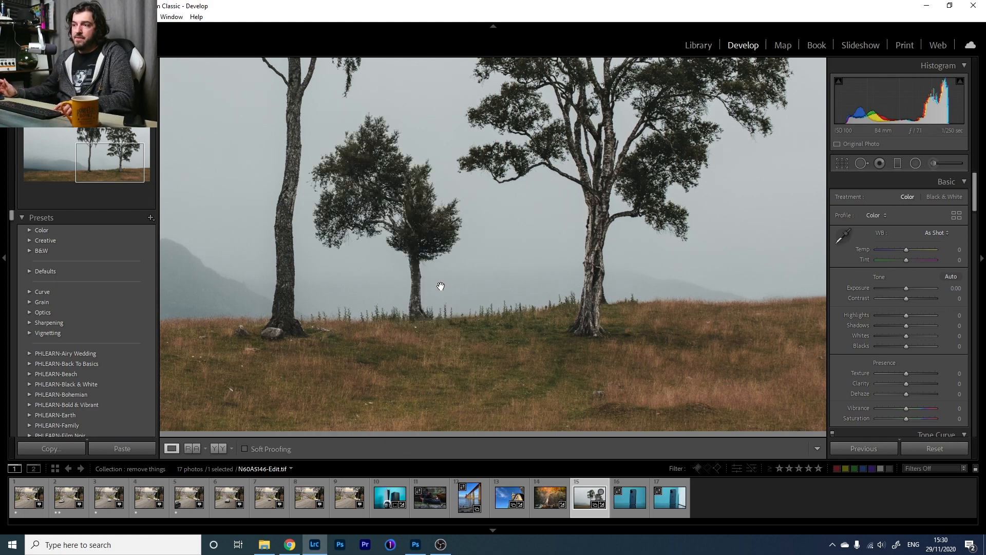
pyautogui.press('\\')
pyautogui.press('\\')
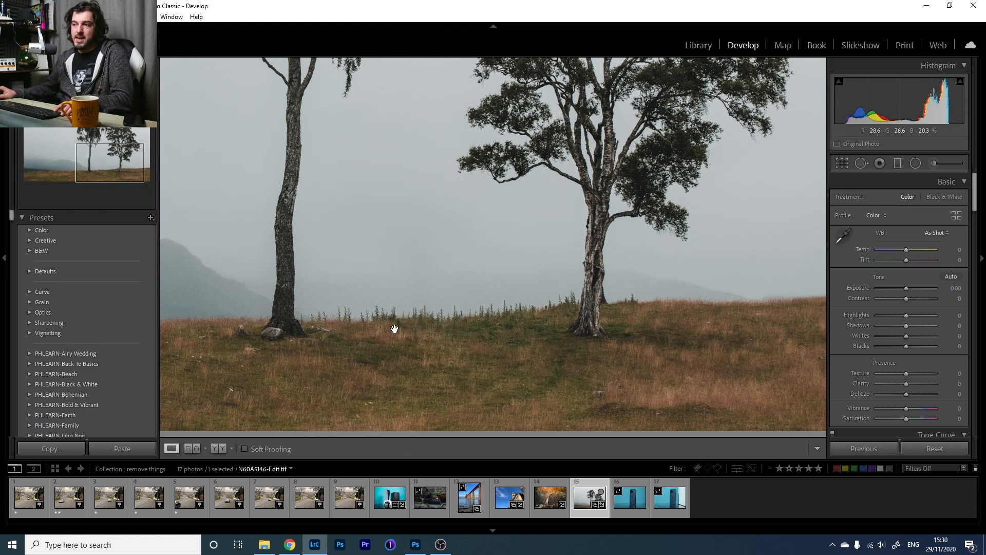
pyautogui.press('\\')
pyautogui.press('\\')
pyautogui.click(474, 317)
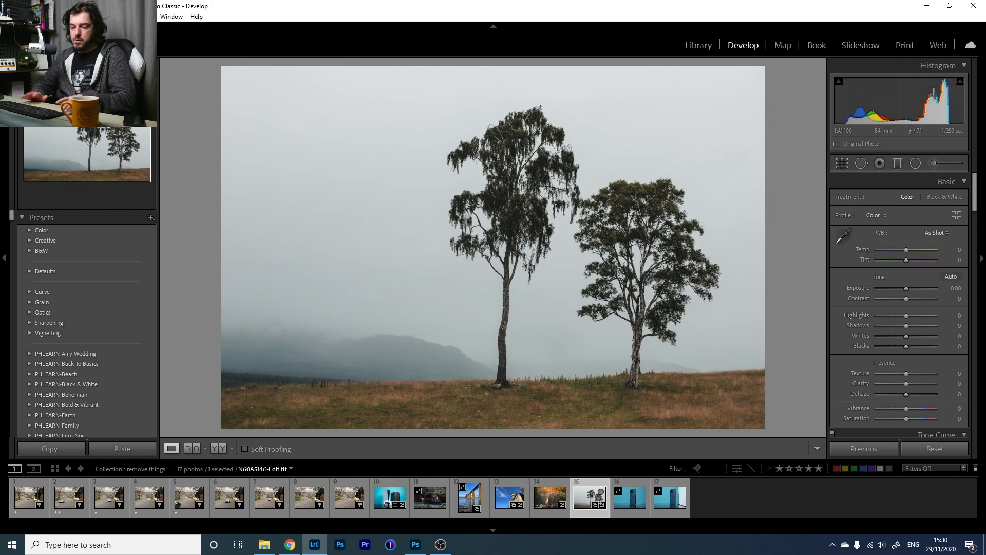
pyautogui.press('\\')
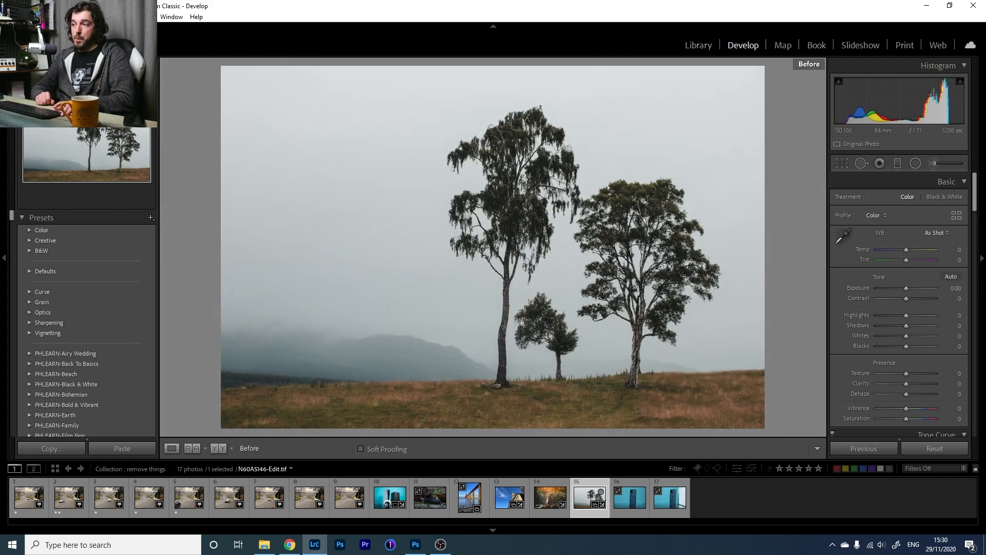
pyautogui.press('\\')
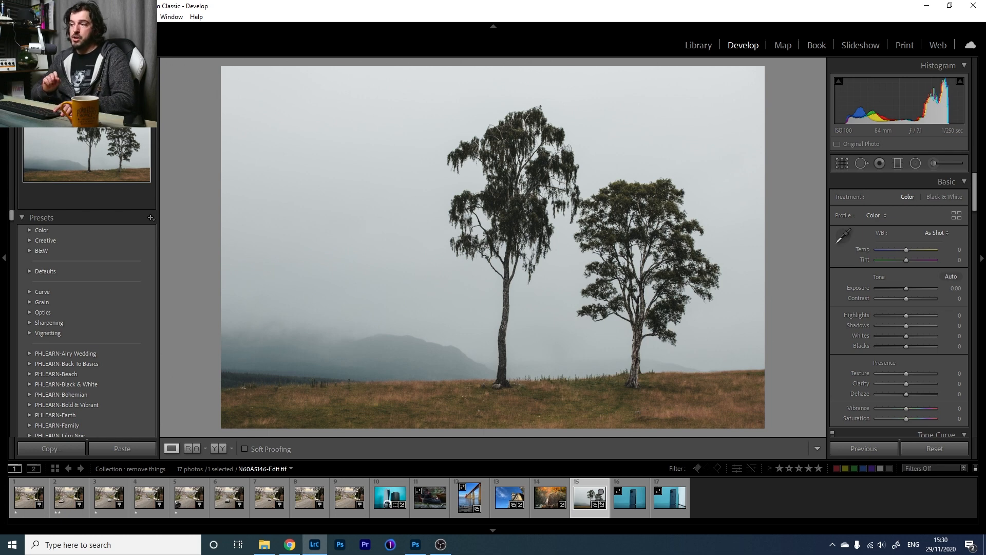
pyautogui.press('\\')
pyautogui.press('\\')
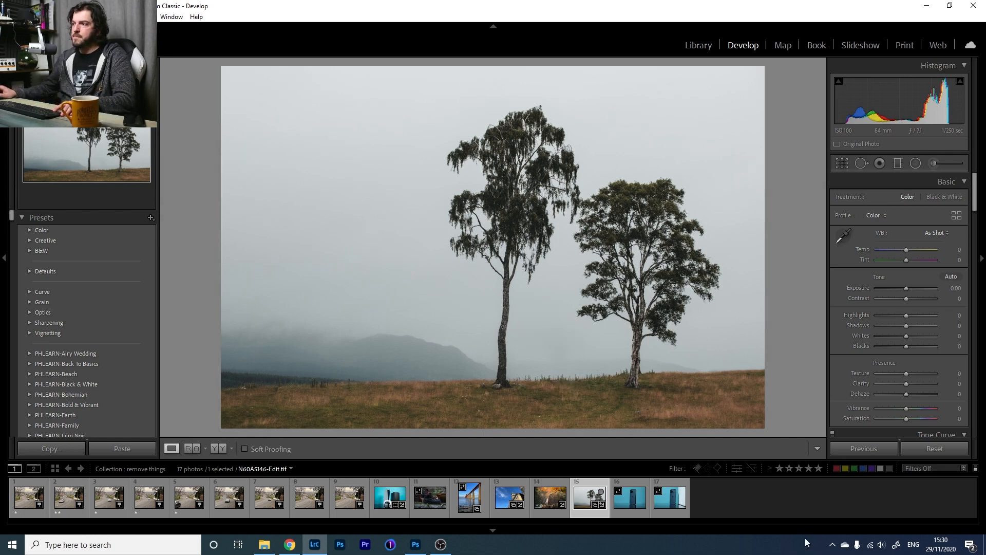
# Open the autumn gorge photo in Adobe Photoshop 2021 and duplicate its Background layer
pyautogui.press('Left')
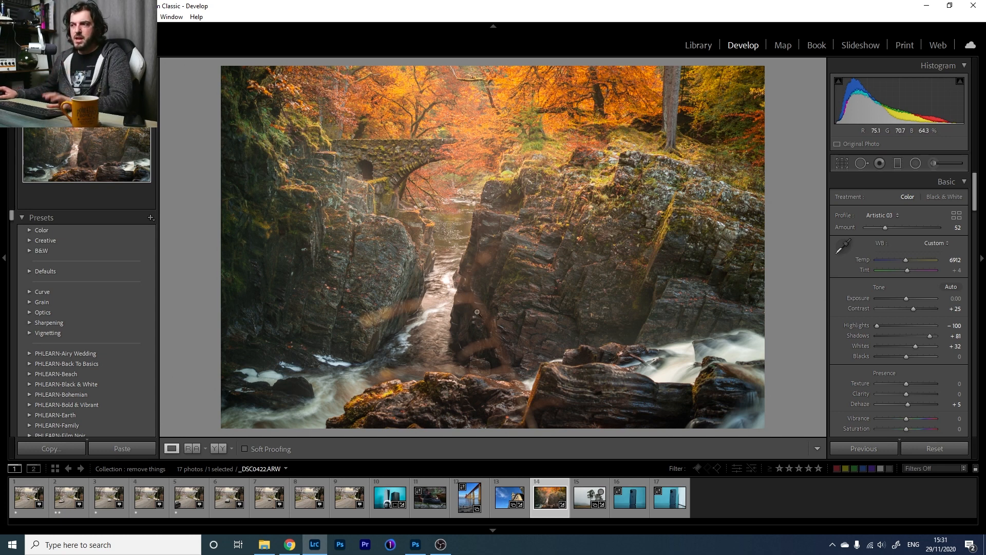
pyautogui.rightClick(481, 221)
pyautogui.moveTo(599, 307)
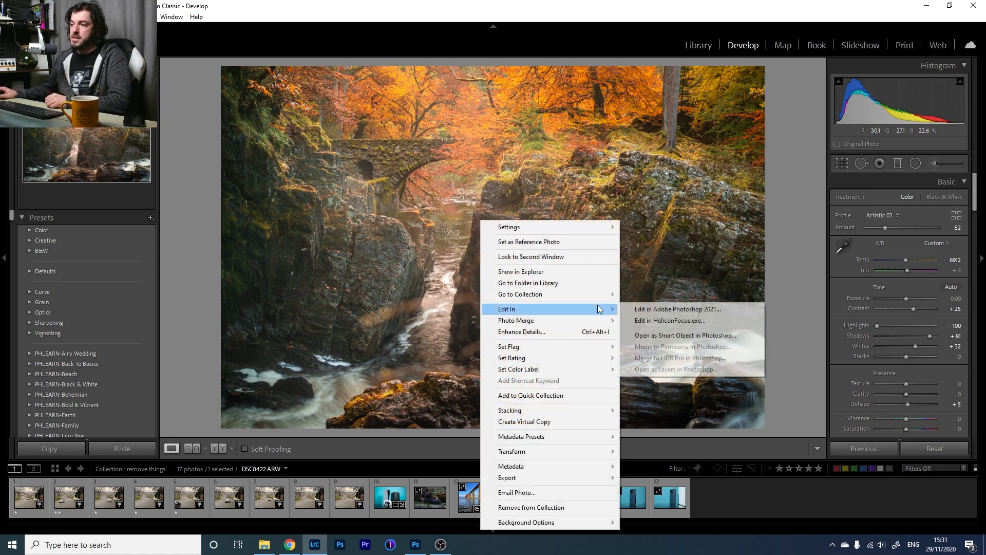
pyautogui.click(643, 309)
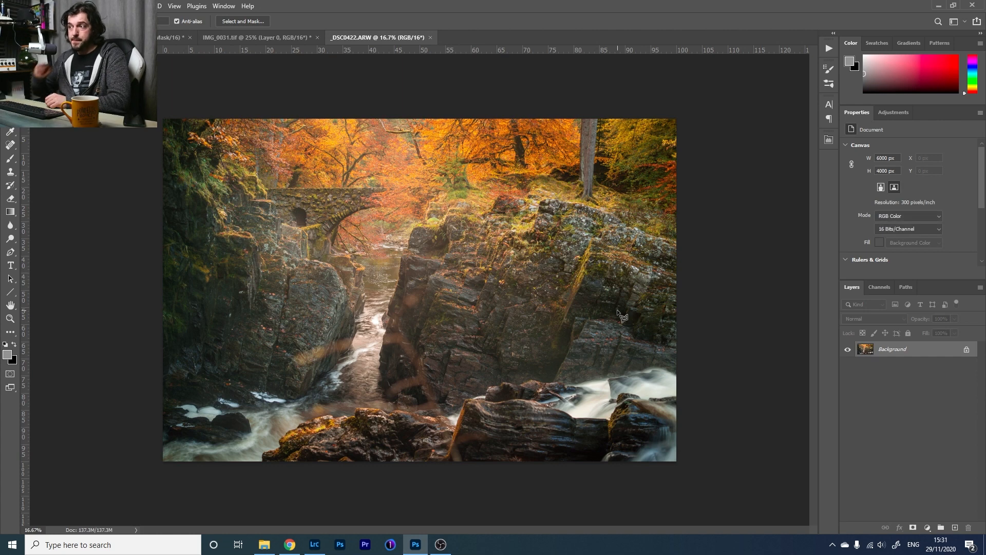
pyautogui.moveTo(956, 350); pyautogui.dragTo(956, 526)
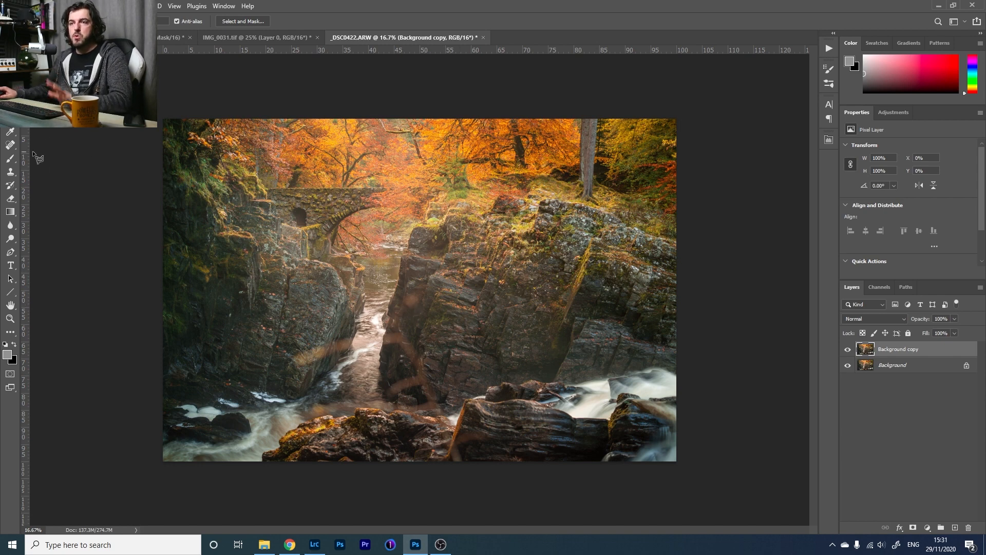
# Set up the Spot Healing Brush with a slightly larger brush size for the blurred orange twigs in the gorge
pyautogui.click(10, 146)
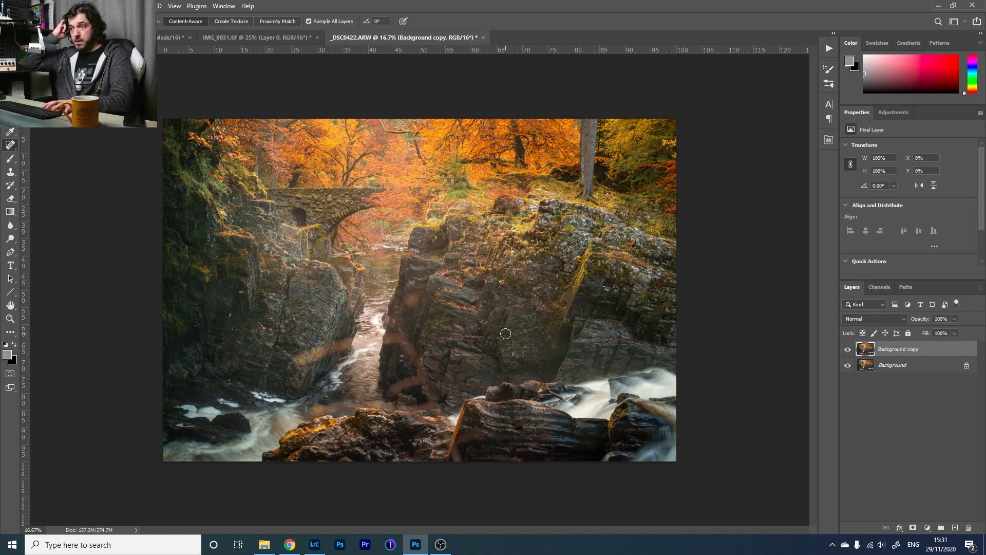
pyautogui.scroll(1, 332, 361)
pyautogui.rightClick(329, 360)
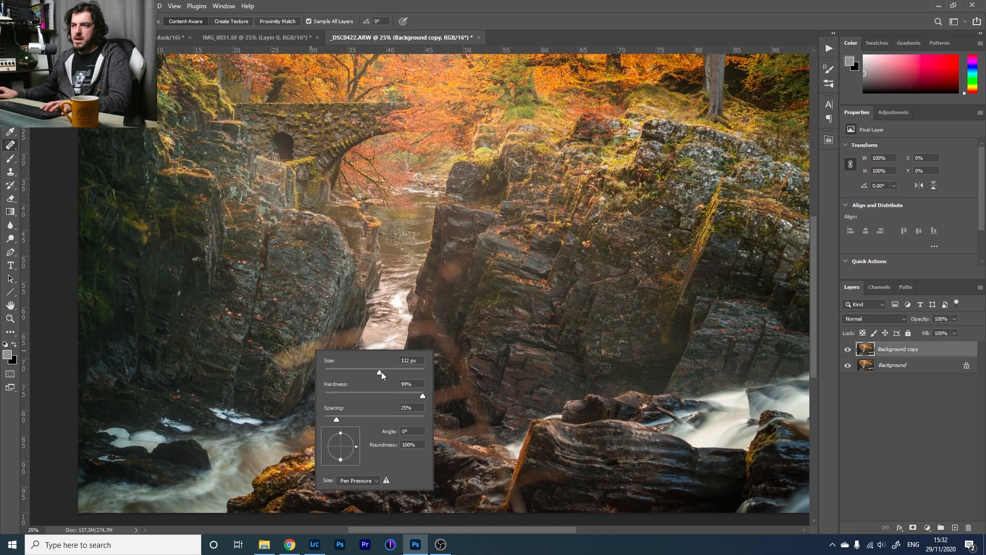
pyautogui.moveTo(381, 371); pyautogui.dragTo(391, 372)
pyautogui.press('Return')
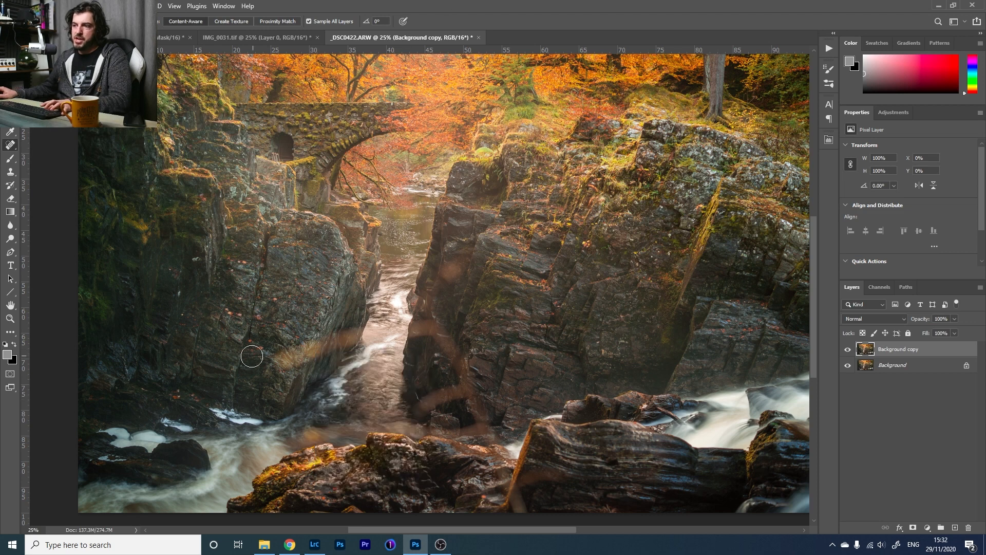
# Try to heal the blurred twigs across both rock faces in one broad pass, and undo it
pyautogui.moveTo(289, 369)
pyautogui.mouseDown()
pyautogui.moveTo(362, 344)
pyautogui.moveTo(283, 368)
pyautogui.moveTo(350, 336)
pyautogui.moveTo(267, 346)
pyautogui.moveTo(430, 335)
pyautogui.moveTo(404, 336)
pyautogui.moveTo(485, 241)
pyautogui.moveTo(468, 248)
pyautogui.moveTo(424, 394)
pyautogui.moveTo(463, 437)
pyautogui.moveTo(464, 363)
pyautogui.moveTo(487, 453)
pyautogui.moveTo(501, 456)
pyautogui.moveTo(476, 424)
pyautogui.moveTo(420, 503)
pyautogui.moveTo(455, 422)
pyautogui.moveTo(425, 413)
pyautogui.moveTo(463, 386)
pyautogui.moveTo(443, 401)
pyautogui.mouseUp()
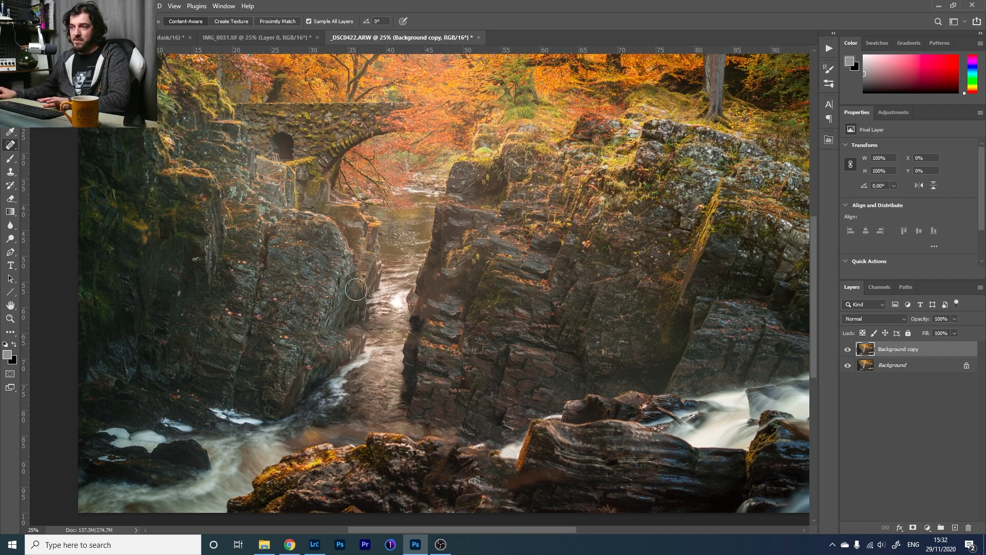
pyautogui.hotkey('ctrl', 'z')
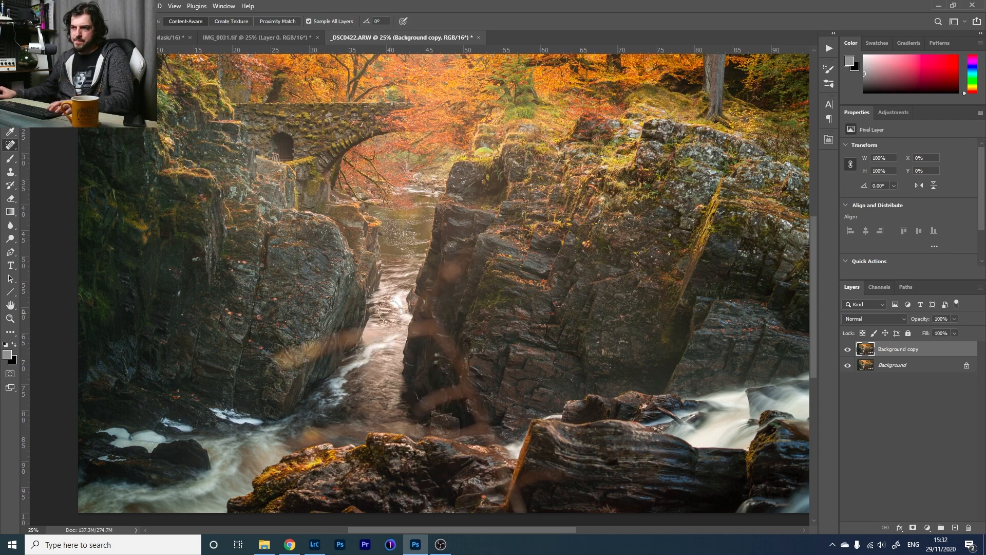
# Heal the blurred orange twig over the left rock face in short strokes, out to the water's edge
pyautogui.press('z')
pyautogui.click(310, 330)
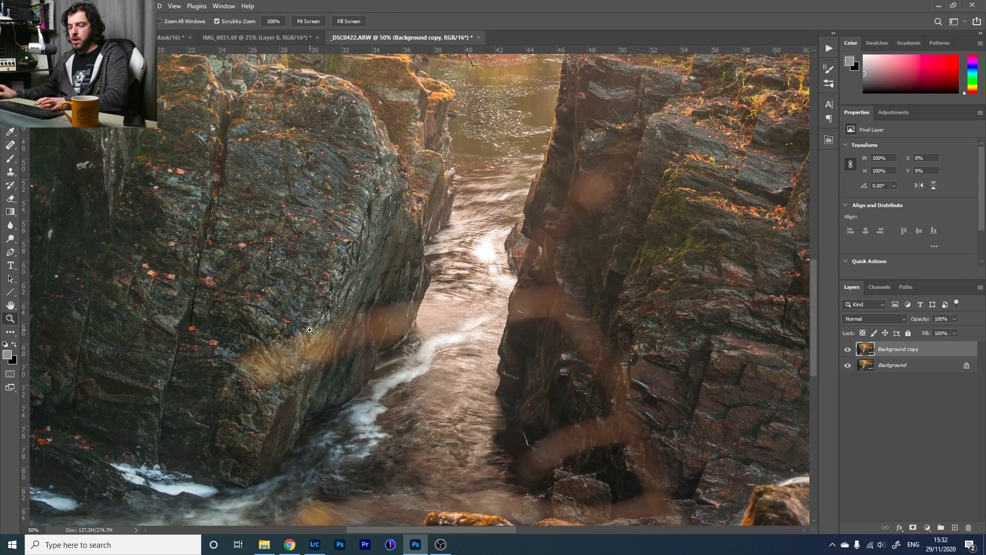
pyautogui.press('j')
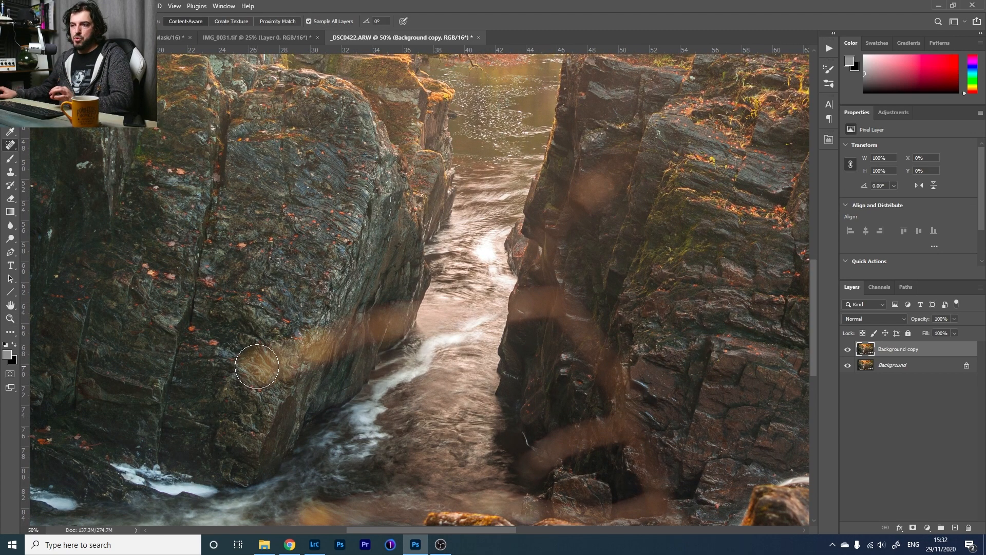
pyautogui.moveTo(256, 366)
pyautogui.mouseDown()
pyautogui.moveTo(339, 342)
pyautogui.moveTo(272, 365)
pyautogui.mouseUp()
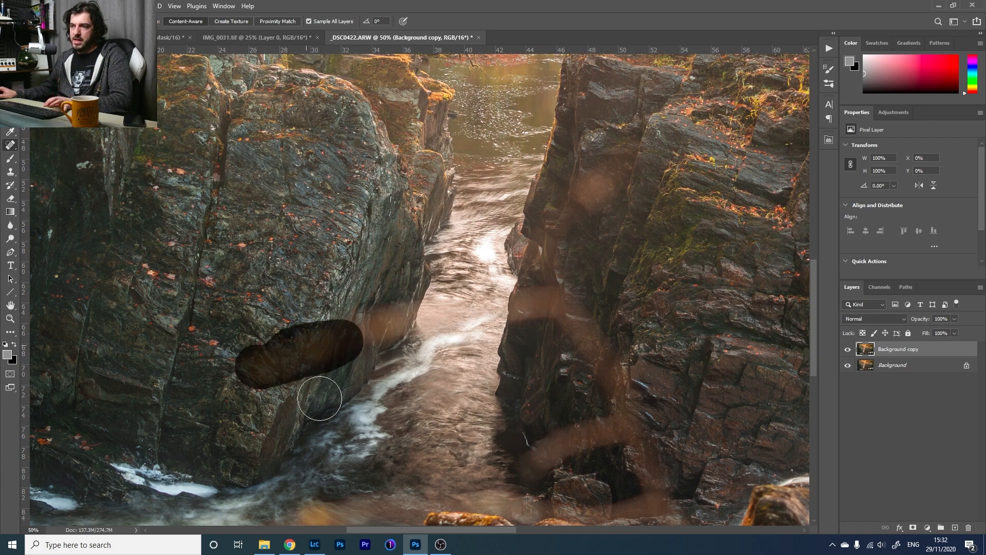
pyautogui.click(295, 363)
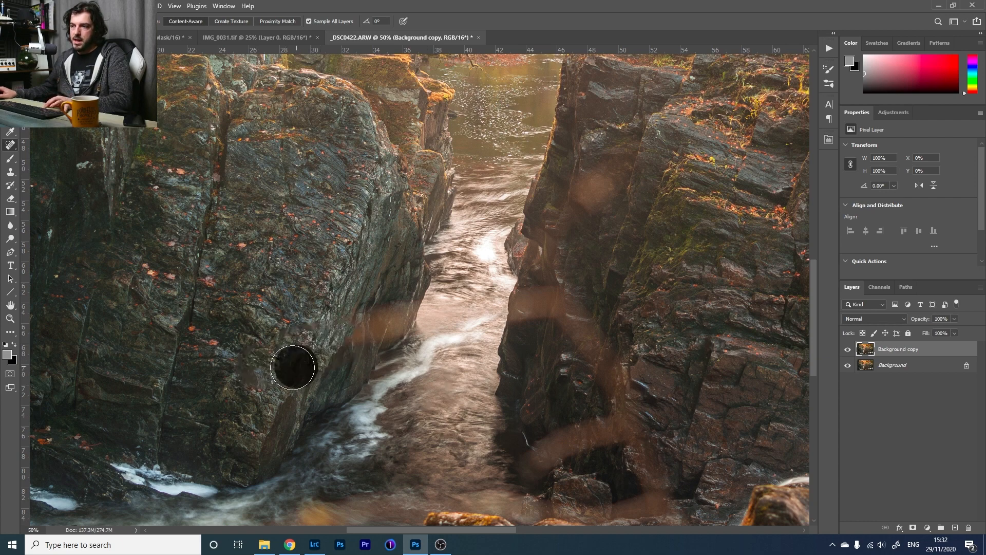
pyautogui.click(362, 336)
pyautogui.click(363, 319)
pyautogui.moveTo(373, 326); pyautogui.dragTo(426, 320)
pyautogui.moveTo(359, 331)
pyautogui.mouseDown()
pyautogui.moveTo(396, 308)
pyautogui.moveTo(417, 324)
pyautogui.mouseUp()
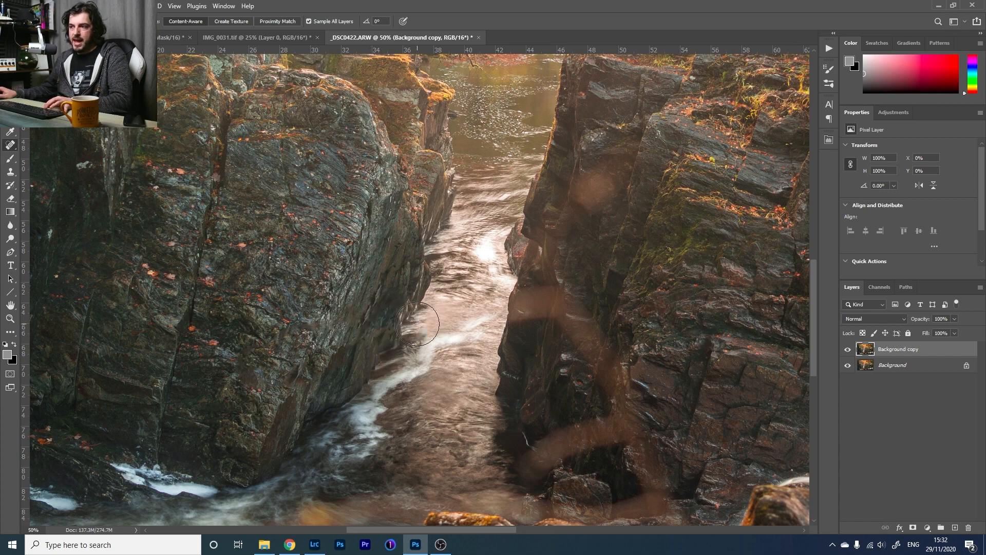
# Heal the leftover smudges in the water between the rocks and at the edge of the right rock
pyautogui.click(417, 323)
pyautogui.click(439, 323)
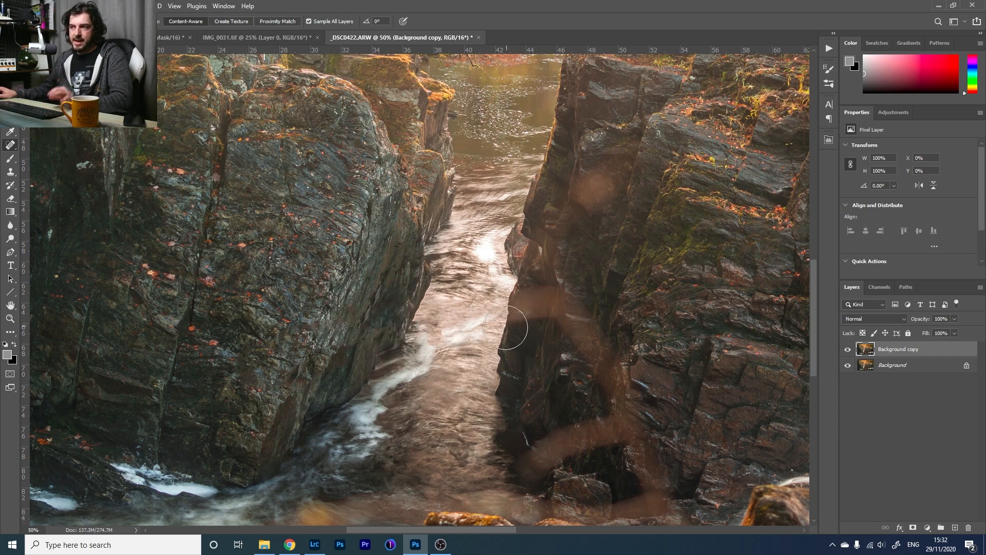
pyautogui.click(440, 338)
pyautogui.click(501, 305)
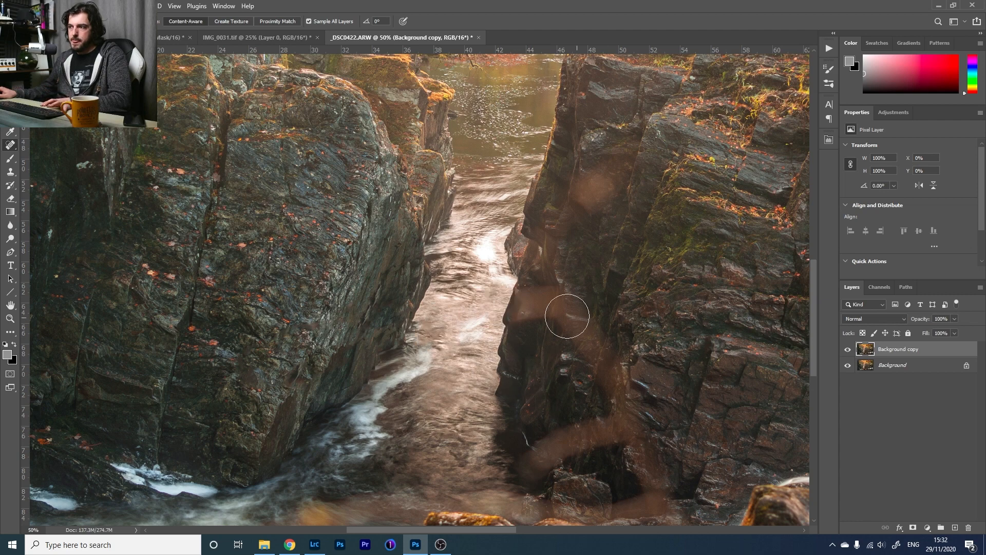
# Heal the blurred branch and round spot on the upper part of the right rock face
pyautogui.moveTo(529, 298)
pyautogui.mouseDown()
pyautogui.moveTo(611, 314)
pyautogui.moveTo(599, 379)
pyautogui.mouseUp()
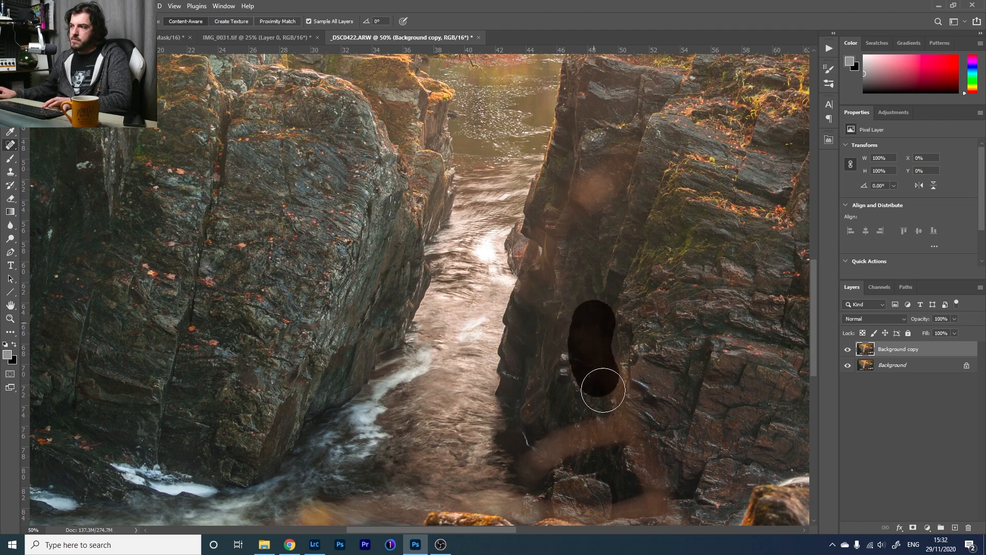
pyautogui.moveTo(603, 177)
pyautogui.mouseDown()
pyautogui.moveTo(566, 226)
pyautogui.moveTo(556, 276)
pyautogui.mouseUp()
pyautogui.click(607, 189)
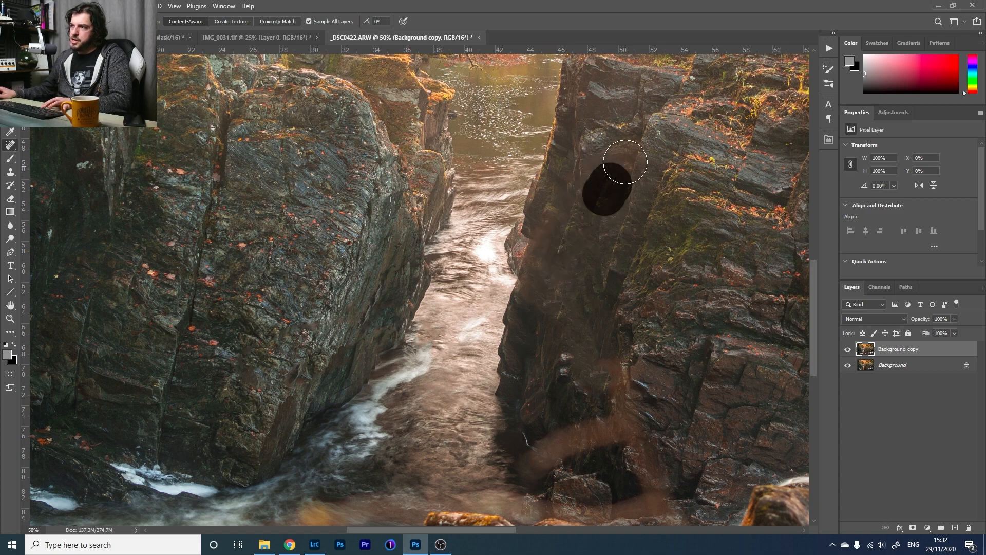
pyautogui.click(538, 264)
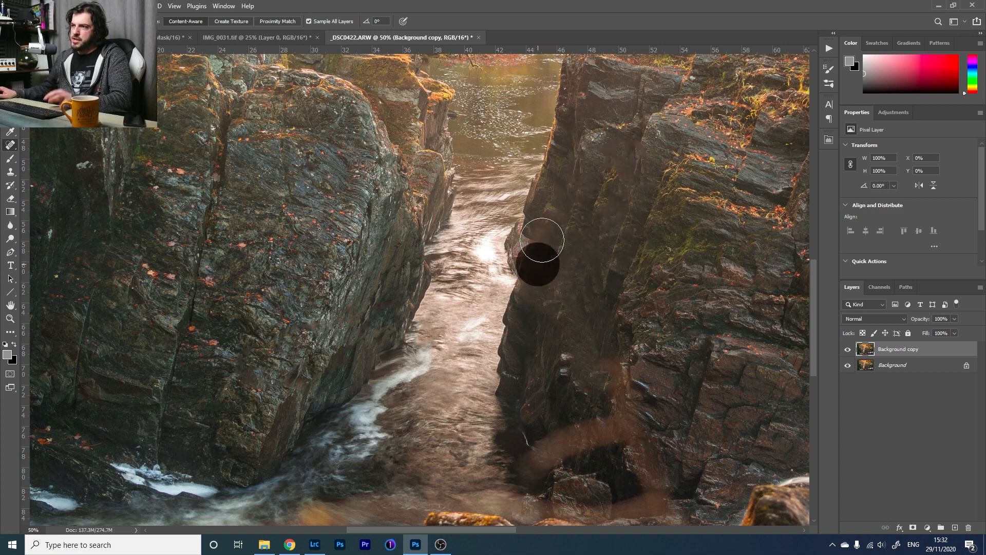
pyautogui.click(574, 300)
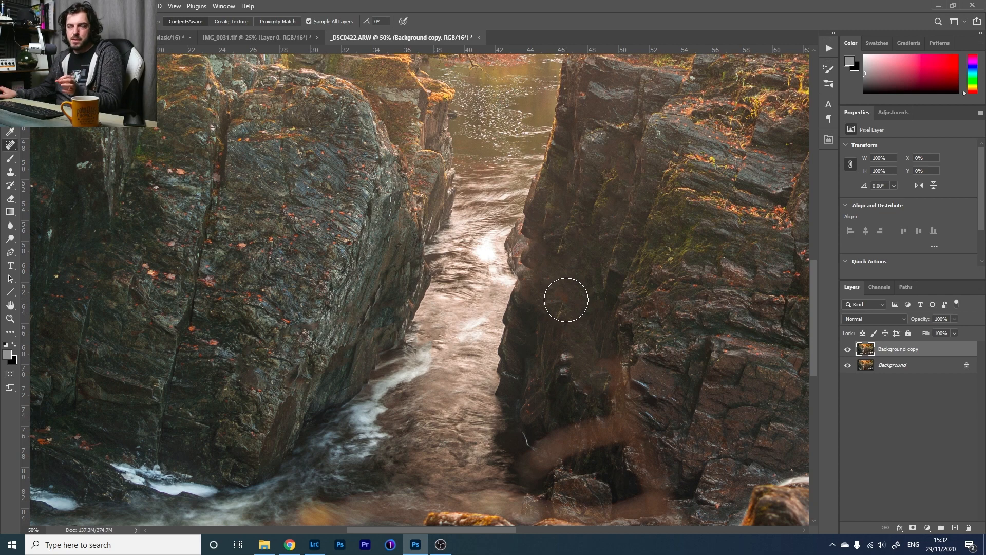
pyautogui.click(549, 291)
pyautogui.click(568, 302)
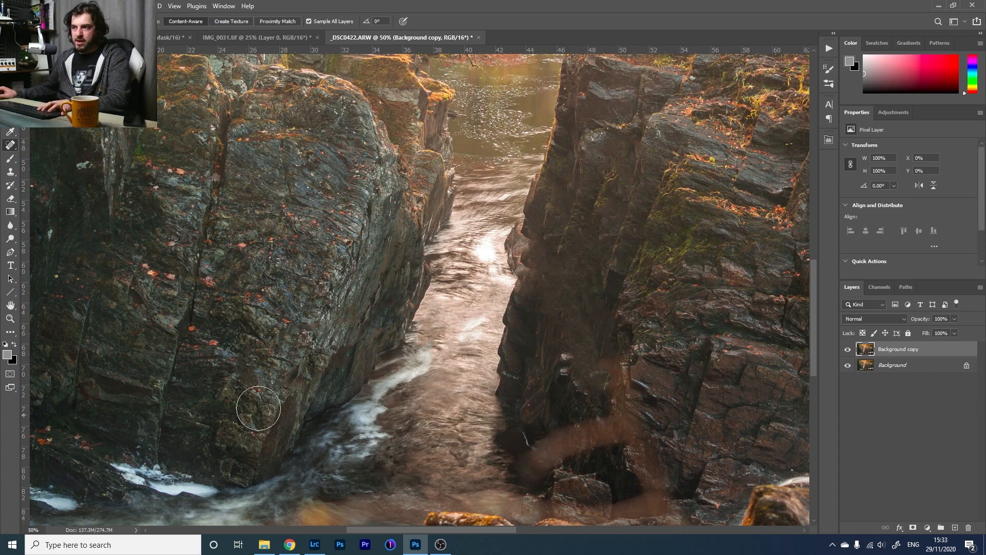
# Heal the lower blurred branches at the base of the right rock face, down to the foreground rocks
pyautogui.moveTo(592, 356); pyautogui.dragTo(496, 257)
pyautogui.click(432, 362)
pyautogui.click(445, 354)
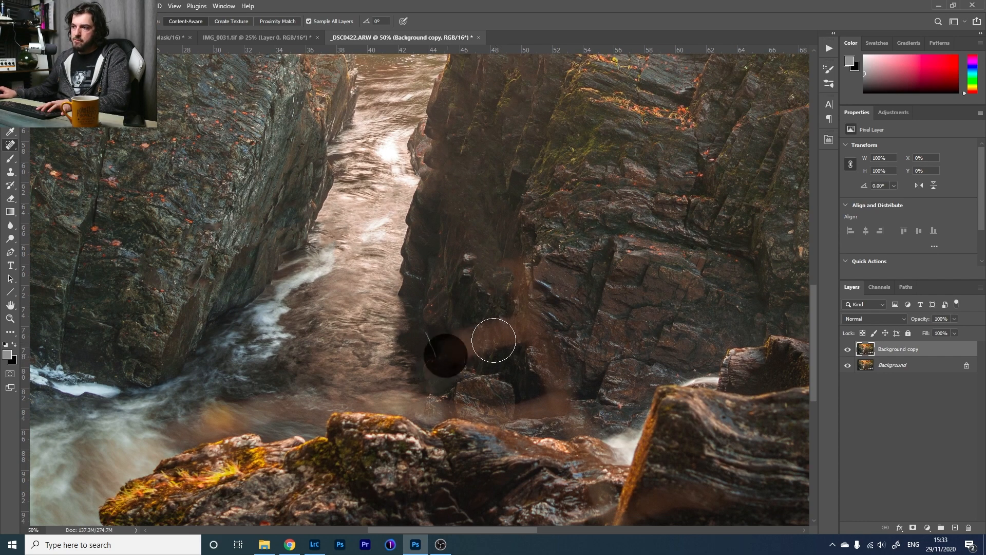
pyautogui.moveTo(493, 340); pyautogui.dragTo(521, 332)
pyautogui.moveTo(521, 266)
pyautogui.mouseDown()
pyautogui.moveTo(534, 348)
pyautogui.moveTo(565, 401)
pyautogui.moveTo(494, 417)
pyautogui.mouseUp()
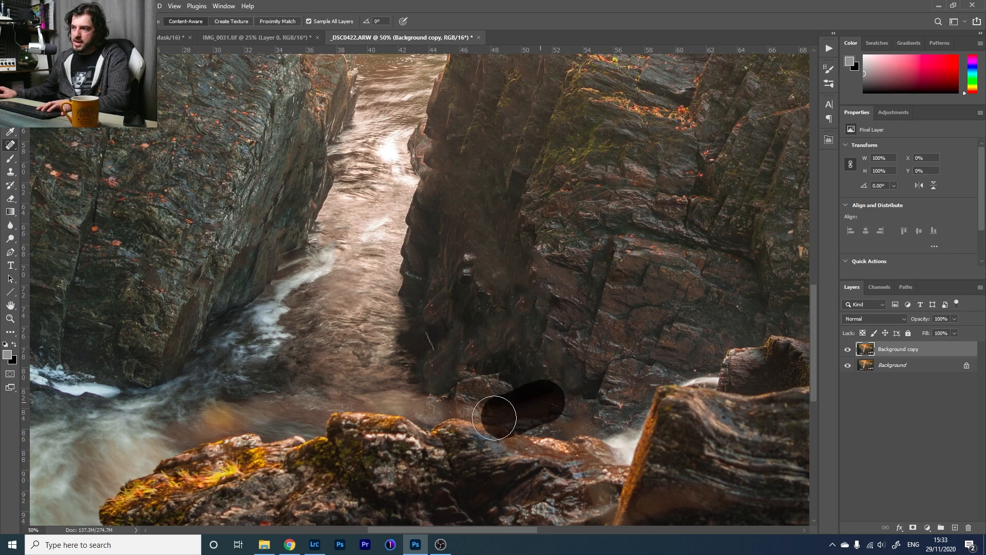
pyautogui.moveTo(585, 440); pyautogui.dragTo(601, 475)
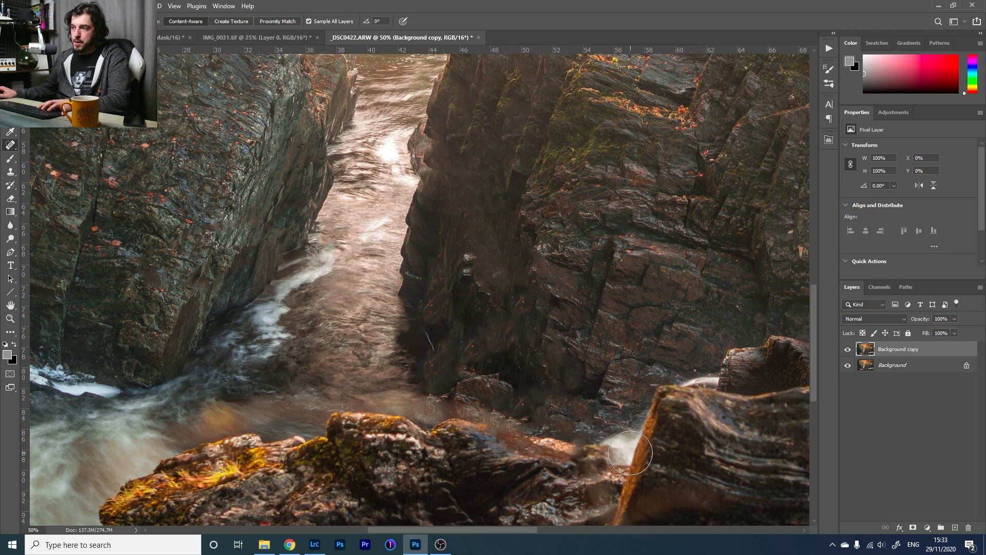
# Heal the orange blur in the water above the mossy foreground rock, undoing the first stroke and using a smaller brush
pyautogui.moveTo(252, 421); pyautogui.dragTo(199, 435)
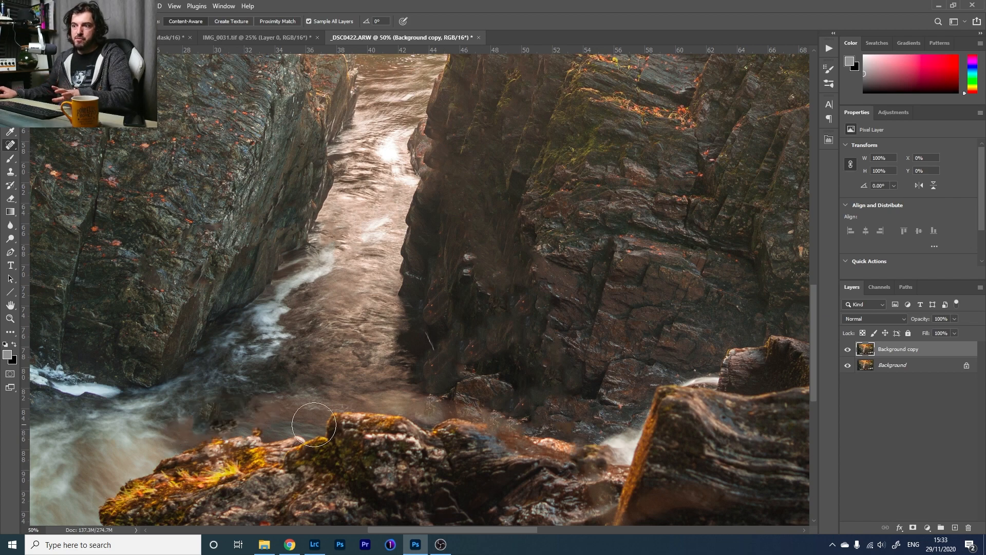
pyautogui.hotkey('ctrl', 'z')
pyautogui.press('[')
pyautogui.press('[')
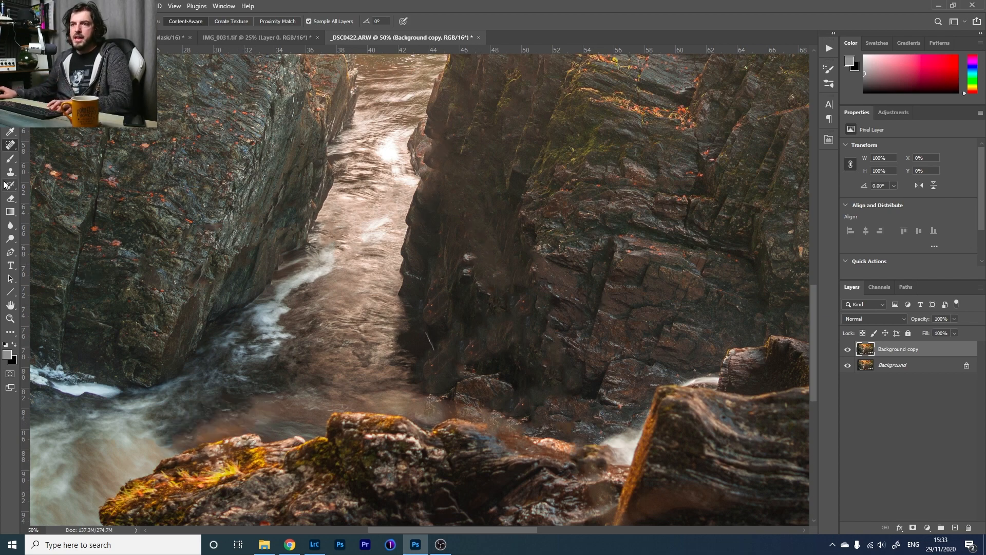
# Clone dark water over the brown haze above the mossy foreground rock using the Clone Stamp at 11% flow
pyautogui.press('s')
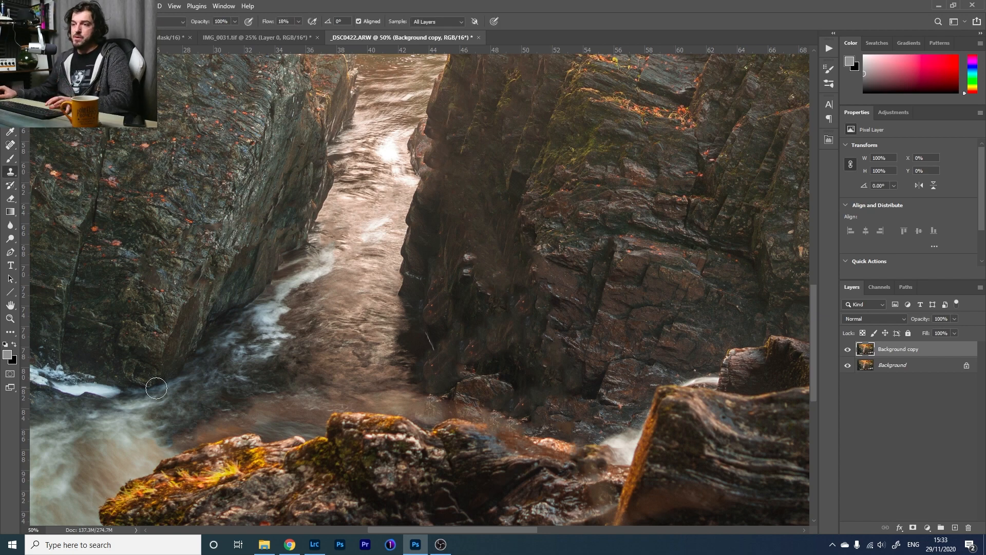
pyautogui.moveTo(479, 203)
pyautogui.mouseDown()
pyautogui.moveTo(431, 201)
pyautogui.moveTo(472, 160)
pyautogui.mouseUp()
pyautogui.moveTo(217, 369); pyautogui.dragTo(272, 328)
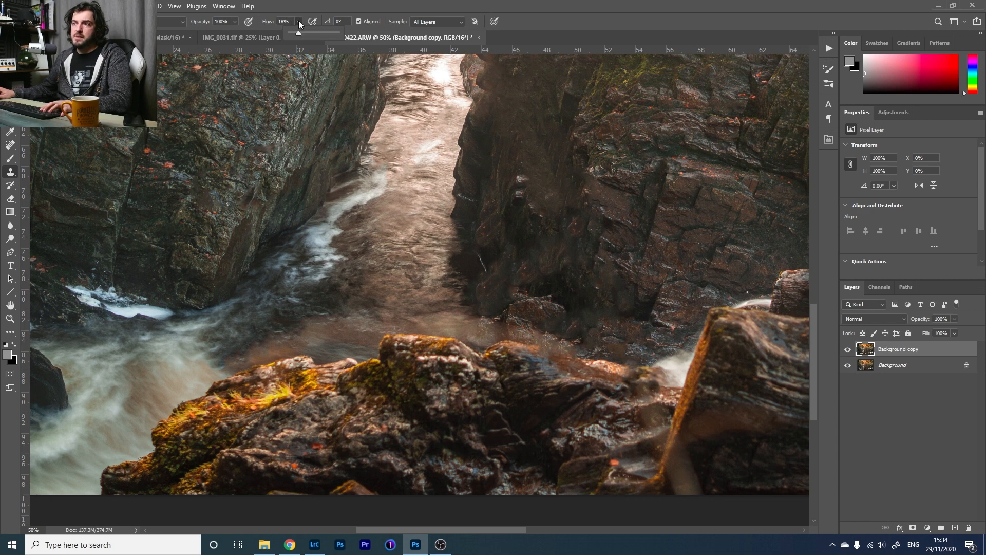
pyautogui.moveTo(298, 35); pyautogui.dragTo(295, 35)
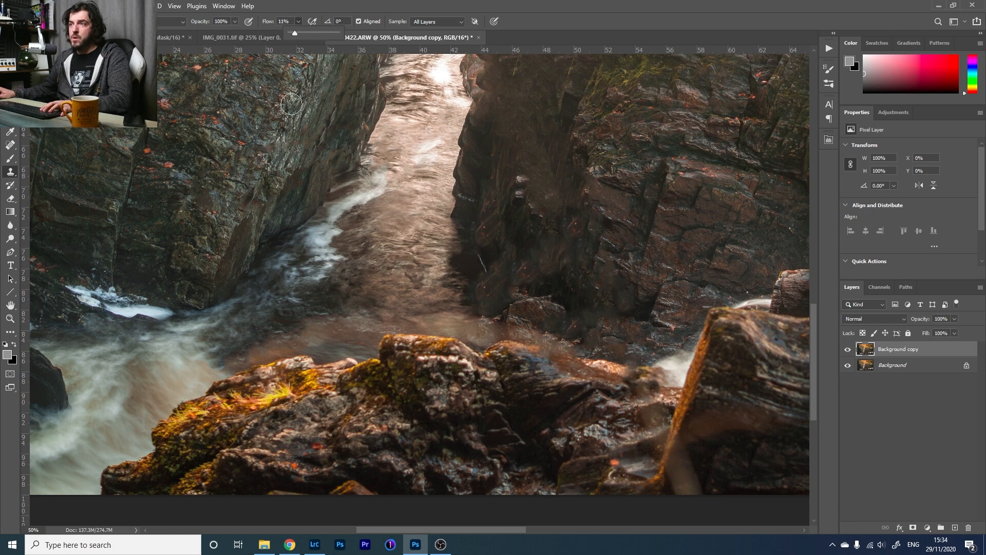
pyautogui.click(290, 292)
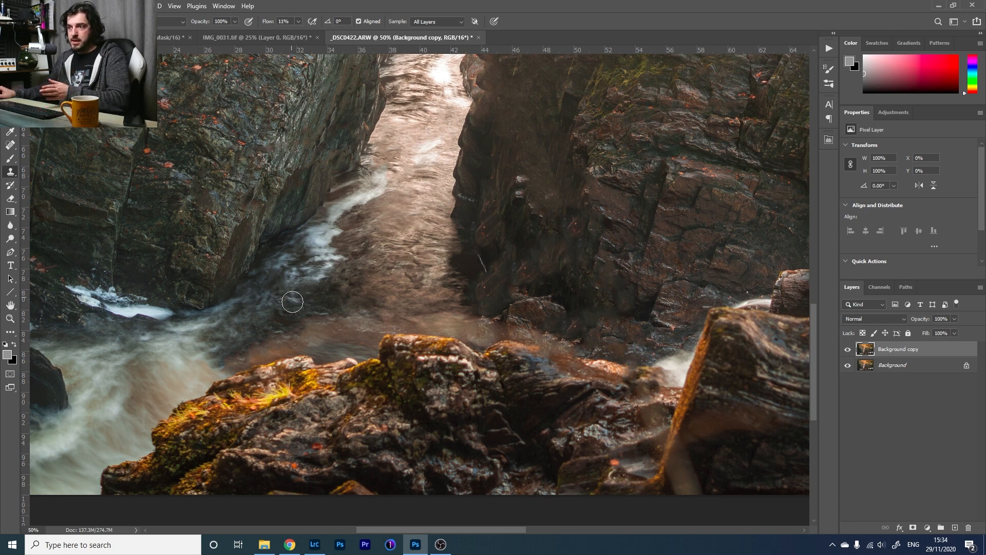
pyautogui.moveTo(292, 301)
pyautogui.mouseDown()
pyautogui.moveTo(286, 342)
pyautogui.moveTo(236, 361)
pyautogui.moveTo(327, 328)
pyautogui.moveTo(285, 333)
pyautogui.moveTo(311, 327)
pyautogui.moveTo(338, 326)
pyautogui.moveTo(330, 353)
pyautogui.moveTo(343, 355)
pyautogui.moveTo(253, 350)
pyautogui.moveTo(343, 324)
pyautogui.moveTo(324, 317)
pyautogui.mouseUp()
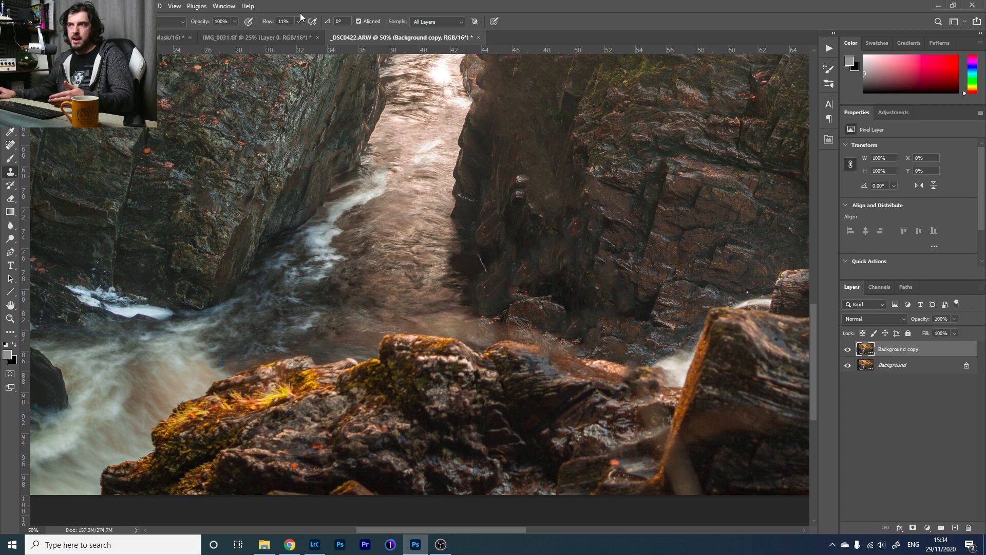
# Raise the Clone Stamp flow to 100%, clone water along the mossy rock's upper edge, and undo the stroke over the rock
pyautogui.moveTo(325, 35); pyautogui.dragTo(347, 35)
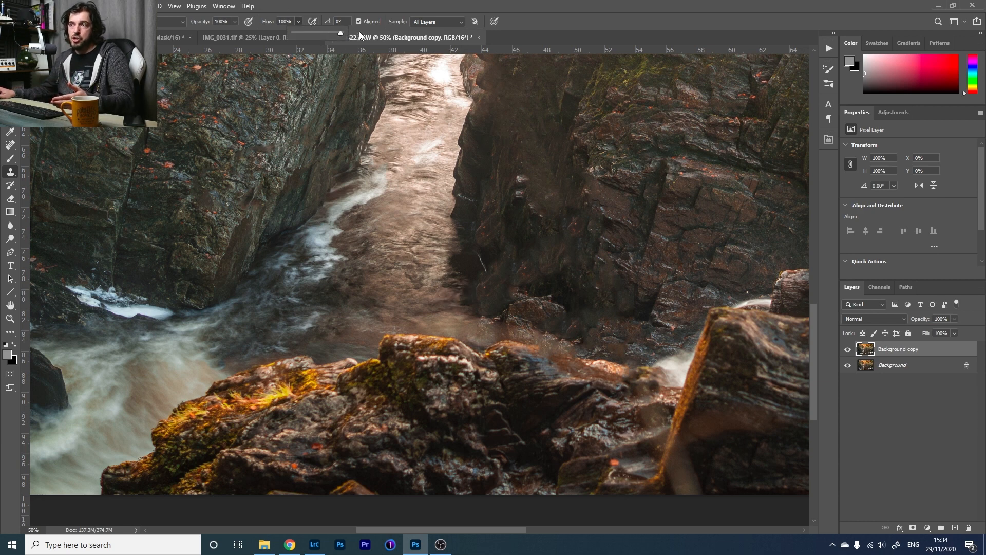
pyautogui.click(359, 31)
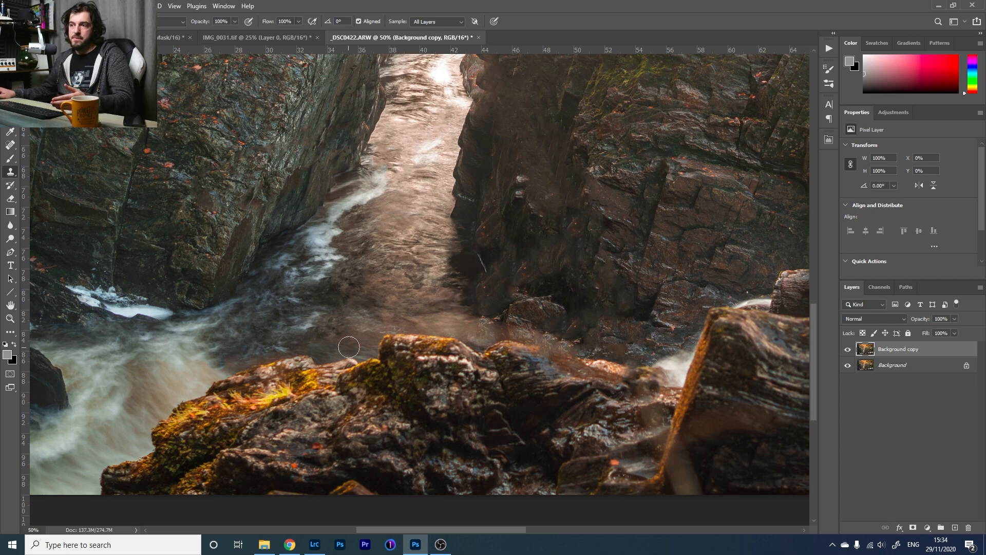
pyautogui.keyDown('alt'); pyautogui.click(352, 289); pyautogui.keyUp('alt')
pyautogui.moveTo(359, 328)
pyautogui.mouseDown()
pyautogui.moveTo(338, 346)
pyautogui.moveTo(410, 323)
pyautogui.moveTo(331, 342)
pyautogui.moveTo(432, 327)
pyautogui.moveTo(419, 338)
pyautogui.moveTo(442, 334)
pyautogui.moveTo(432, 355)
pyautogui.moveTo(460, 325)
pyautogui.moveTo(432, 306)
pyautogui.mouseUp()
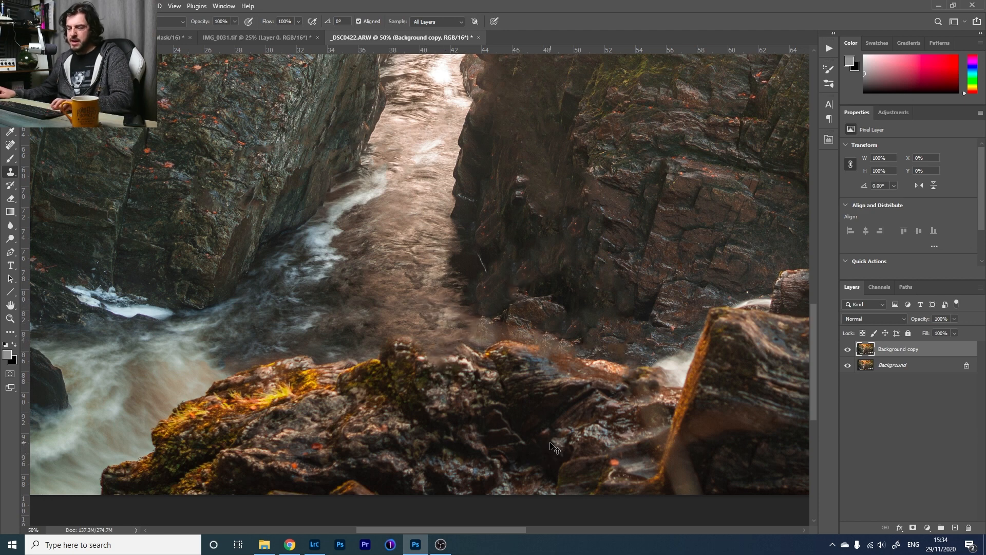
pyautogui.hotkey('ctrl', 'z')
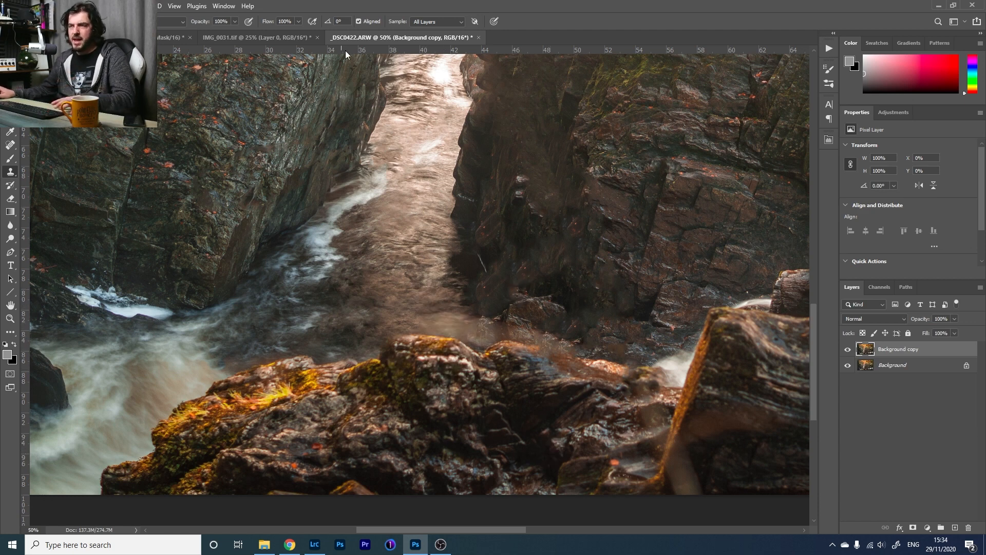
# Lower the Clone Stamp flow to 37% and clone water over the brown haze above the mossy foreground rock and beside its grassy upper edge
pyautogui.click(298, 22)
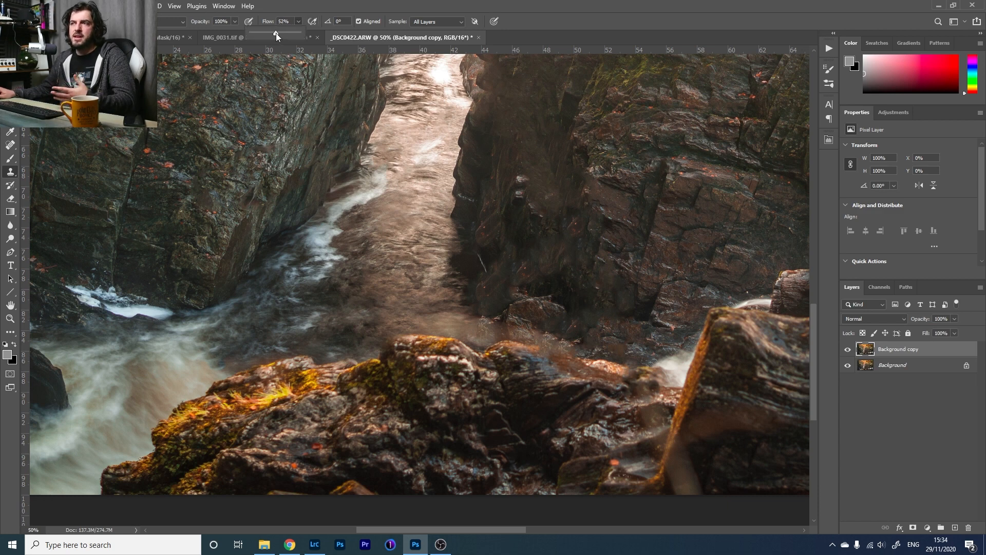
pyautogui.click(394, 38)
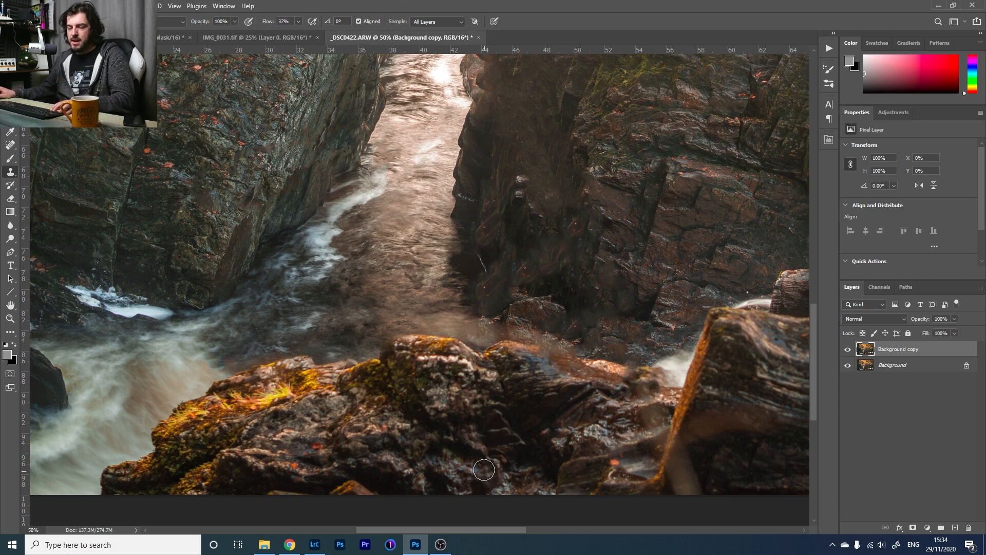
pyautogui.keyDown('alt'); pyautogui.click(422, 291); pyautogui.keyUp('alt')
pyautogui.moveTo(444, 311)
pyautogui.mouseDown()
pyautogui.moveTo(400, 277)
pyautogui.moveTo(449, 329)
pyautogui.moveTo(470, 321)
pyautogui.moveTo(451, 315)
pyautogui.moveTo(456, 324)
pyautogui.moveTo(441, 328)
pyautogui.moveTo(362, 267)
pyautogui.moveTo(424, 326)
pyautogui.moveTo(454, 330)
pyautogui.mouseUp()
pyautogui.keyDown('alt'); pyautogui.click(401, 278); pyautogui.keyUp('alt')
pyautogui.keyDown('alt'); pyautogui.click(413, 298); pyautogui.keyUp('alt')
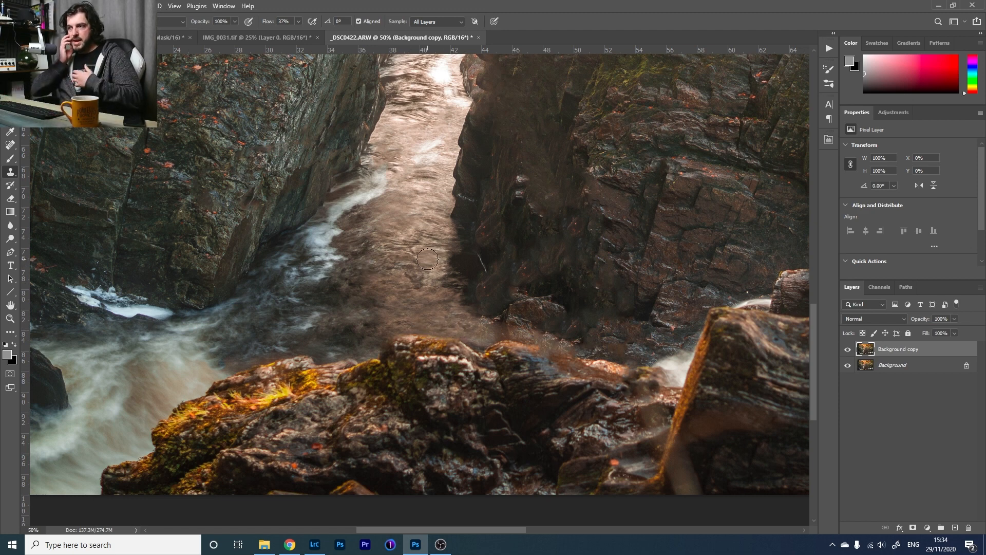
pyautogui.keyDown('alt'); pyautogui.click(271, 328); pyautogui.keyUp('alt')
pyautogui.moveTo(251, 362); pyautogui.dragTo(221, 367)
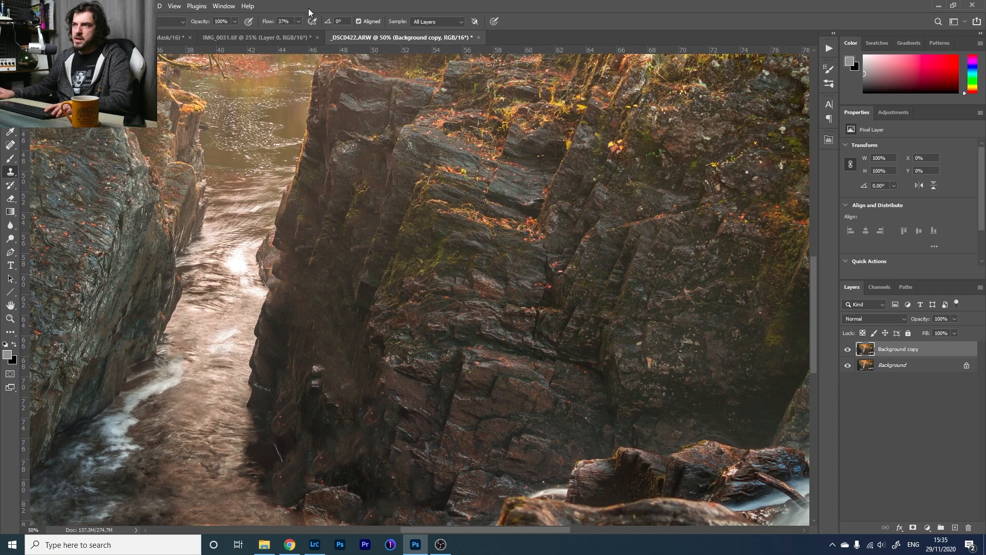
# Set the Clone Stamp flow to 15% and clone rock texture over the haze on the dark rock face and the blurred spots at its base
pyautogui.moveTo(294, 33); pyautogui.dragTo(288, 33)
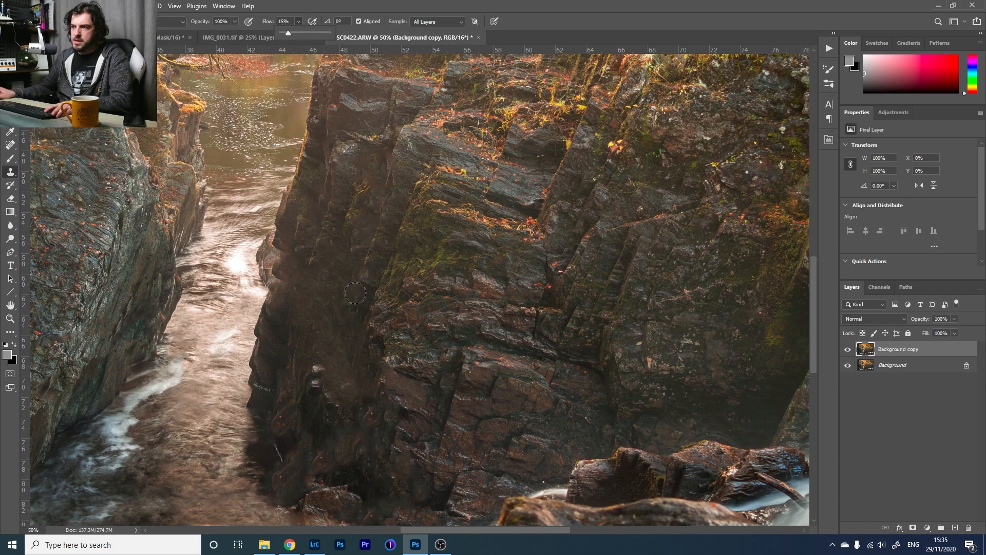
pyautogui.moveTo(332, 358)
pyautogui.mouseDown()
pyautogui.moveTo(326, 377)
pyautogui.moveTo(348, 376)
pyautogui.moveTo(333, 369)
pyautogui.moveTo(336, 385)
pyautogui.moveTo(338, 351)
pyautogui.moveTo(319, 321)
pyautogui.moveTo(398, 225)
pyautogui.moveTo(406, 273)
pyautogui.moveTo(390, 347)
pyautogui.moveTo(380, 326)
pyautogui.moveTo(399, 316)
pyautogui.moveTo(347, 366)
pyautogui.moveTo(333, 341)
pyautogui.mouseUp()
pyautogui.keyDown('alt'); pyautogui.click(367, 251); pyautogui.keyUp('alt')
pyautogui.keyDown('alt'); pyautogui.click(404, 230); pyautogui.keyUp('alt')
pyautogui.keyDown('alt'); pyautogui.click(400, 316); pyautogui.keyUp('alt')
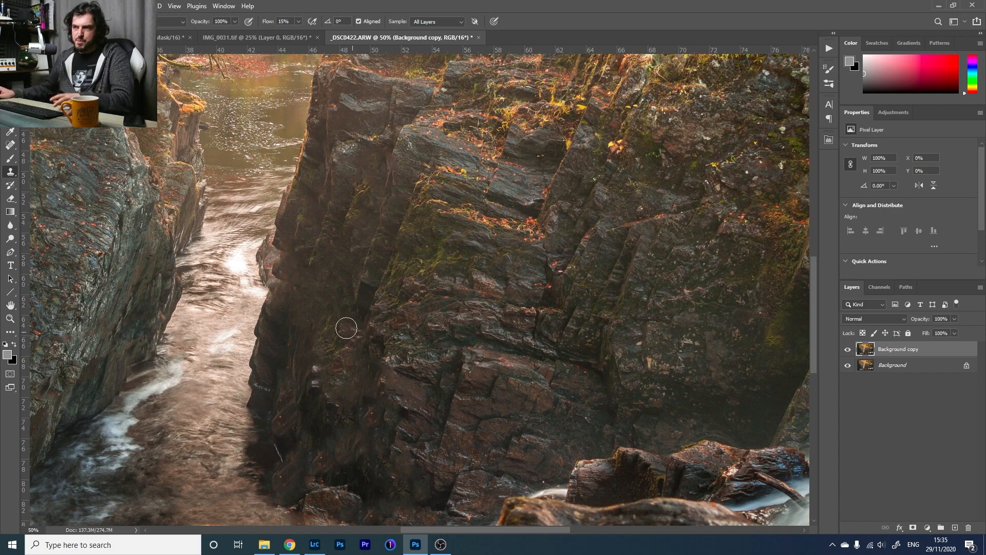
pyautogui.moveTo(385, 469); pyautogui.dragTo(407, 352)
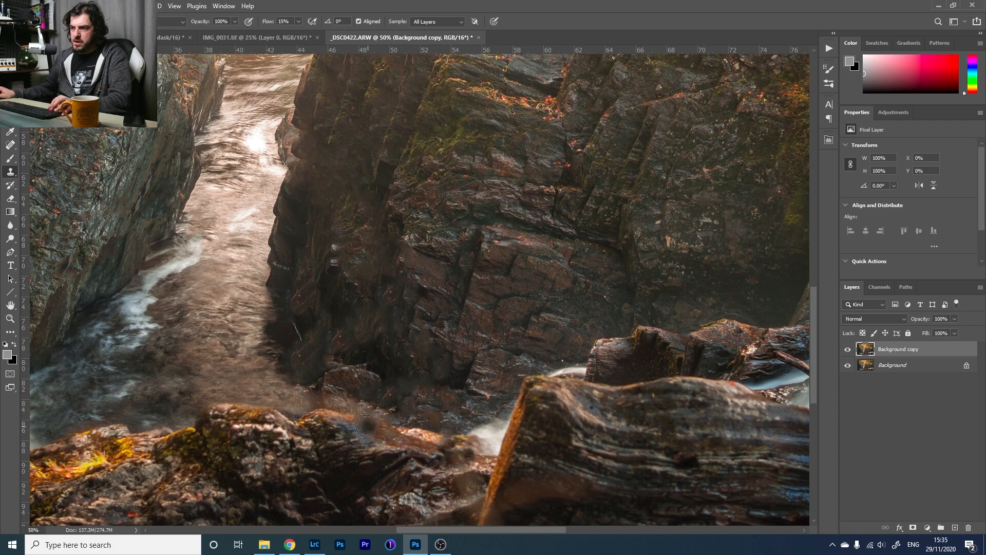
pyautogui.moveTo(351, 417)
pyautogui.mouseDown()
pyautogui.moveTo(434, 439)
pyautogui.moveTo(431, 430)
pyautogui.moveTo(353, 422)
pyautogui.moveTo(371, 425)
pyautogui.moveTo(368, 436)
pyautogui.mouseUp()
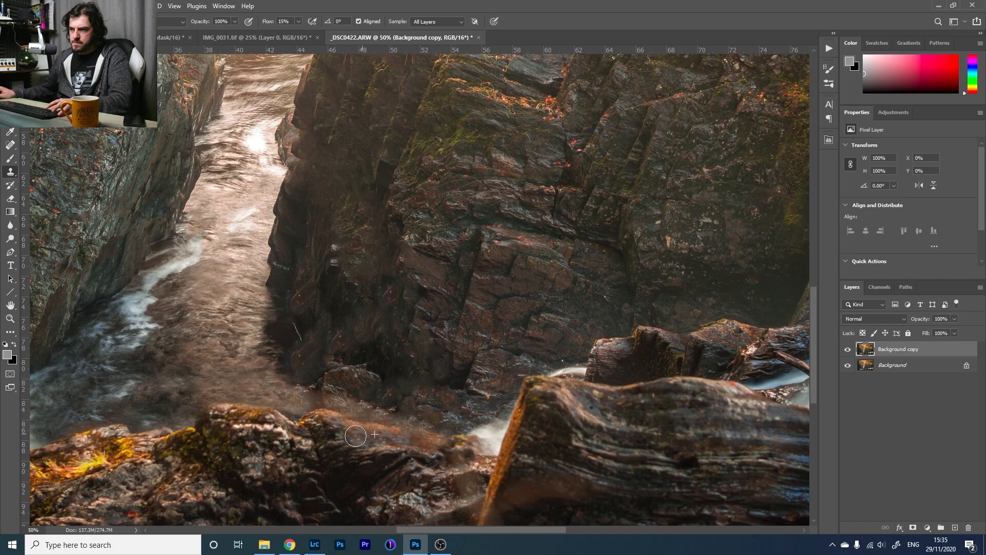
# Compare the retouched rock face with the original by toggling the Background copy layer's visibility, and view the whole photo
pyautogui.moveTo(446, 353); pyautogui.dragTo(434, 468)
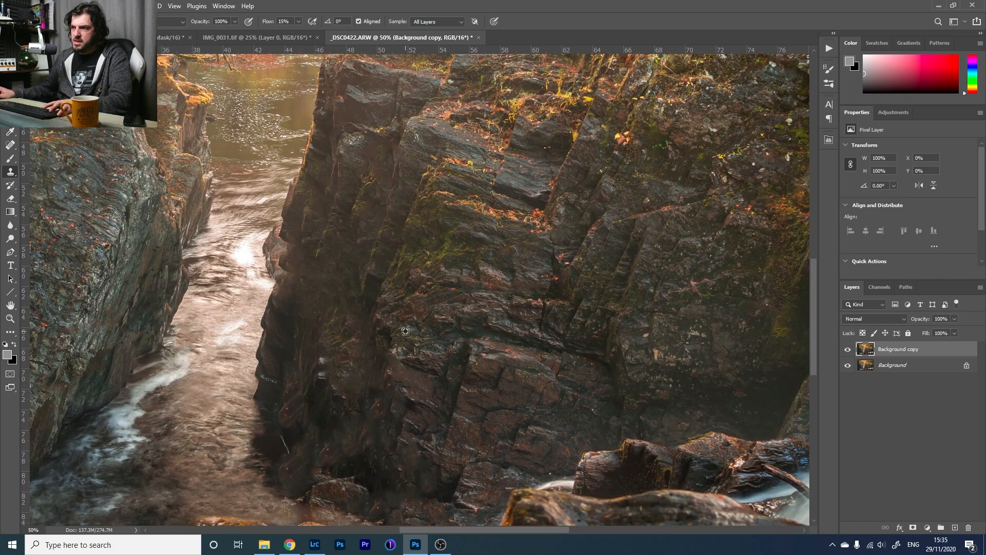
pyautogui.moveTo(366, 210); pyautogui.dragTo(372, 302)
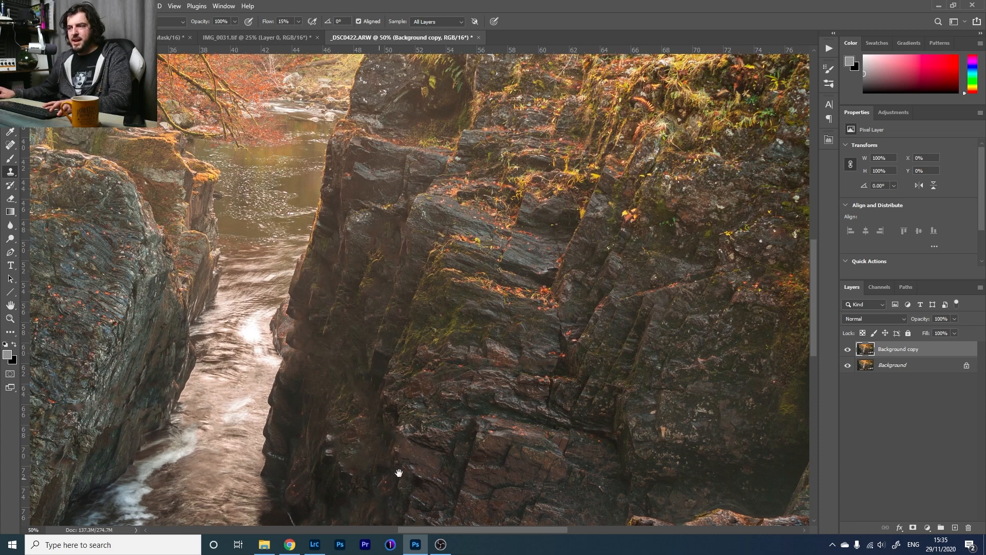
pyautogui.moveTo(404, 442); pyautogui.dragTo(398, 356)
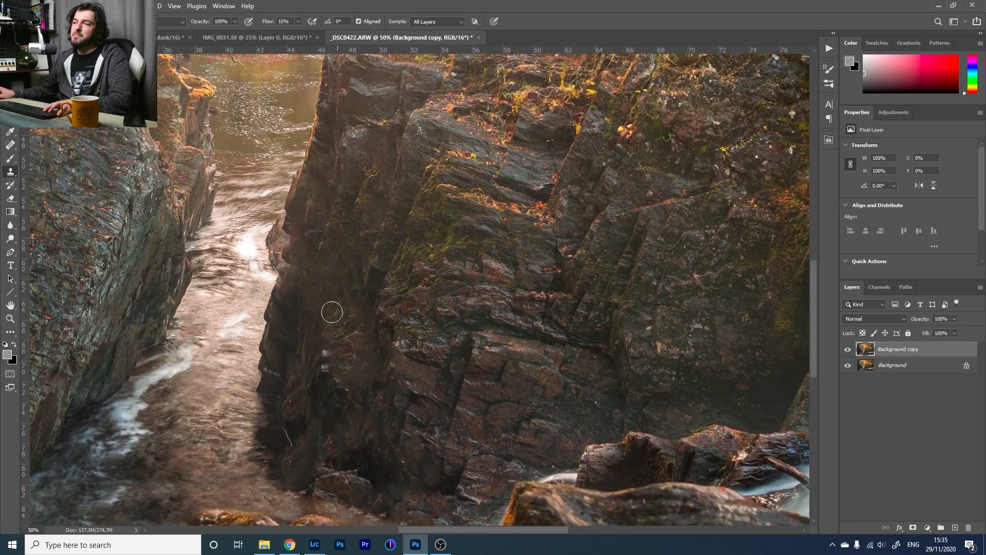
pyautogui.click(847, 349)
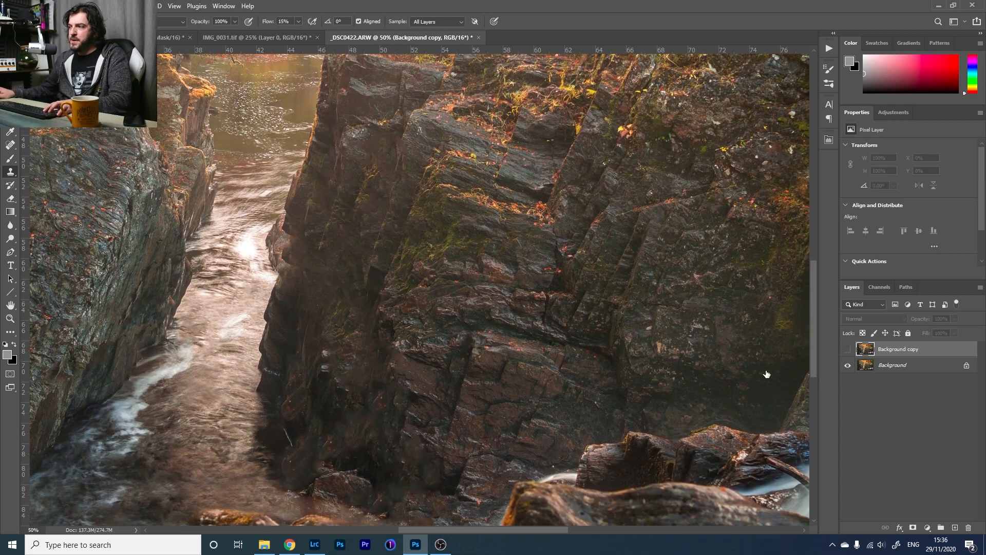
pyautogui.click(848, 350)
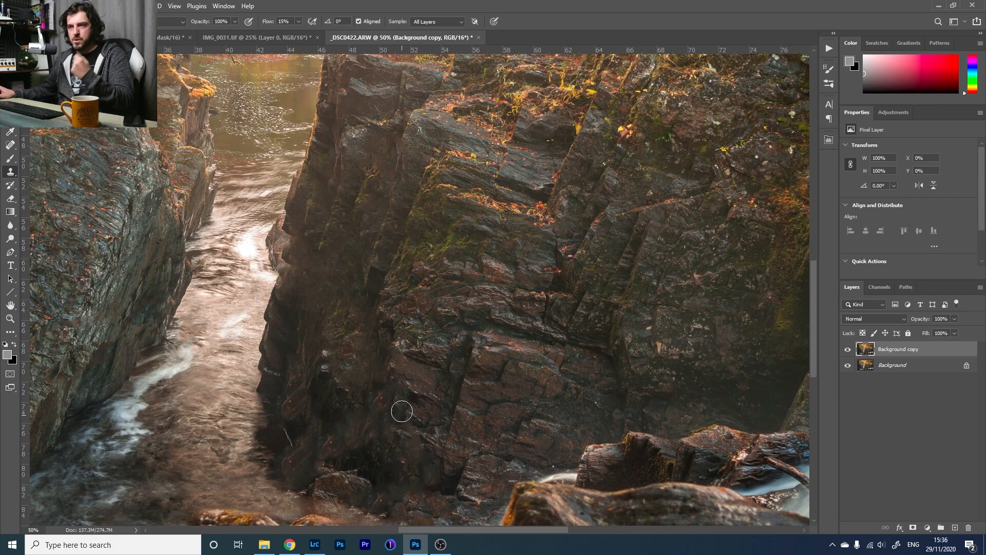
pyautogui.rightClick(303, 333)
pyautogui.press('Escape')
pyautogui.press('z')
pyautogui.rightClick(413, 318)
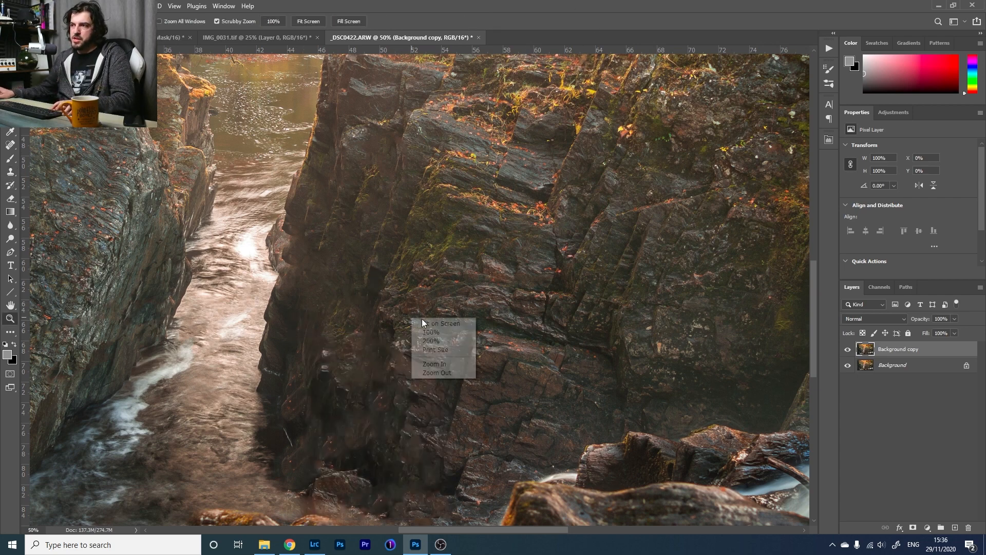
pyautogui.click(435, 323)
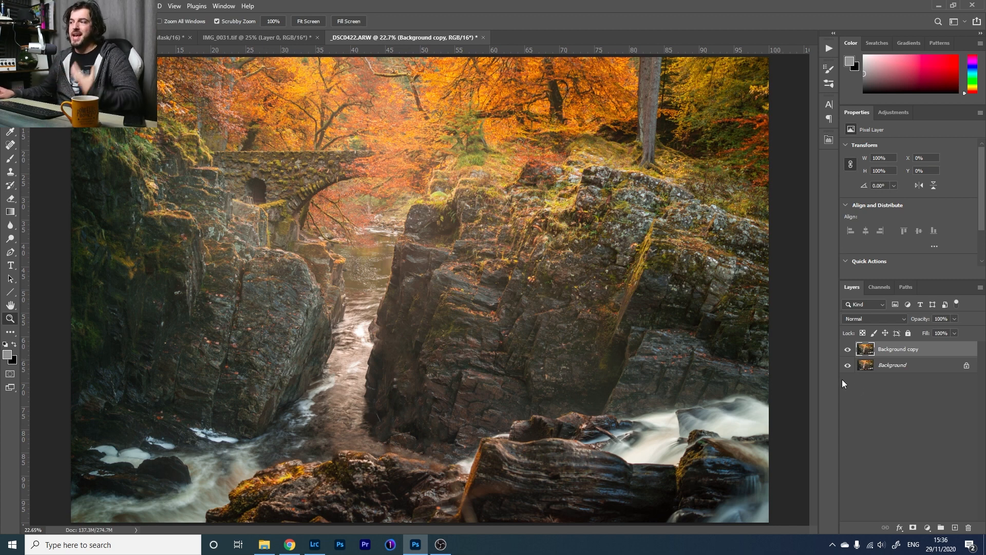
# Clone clean rock texture over the blurred twigs across the large striped foreground rock and the darker rocks beside its orange edge
pyautogui.click(503, 506)
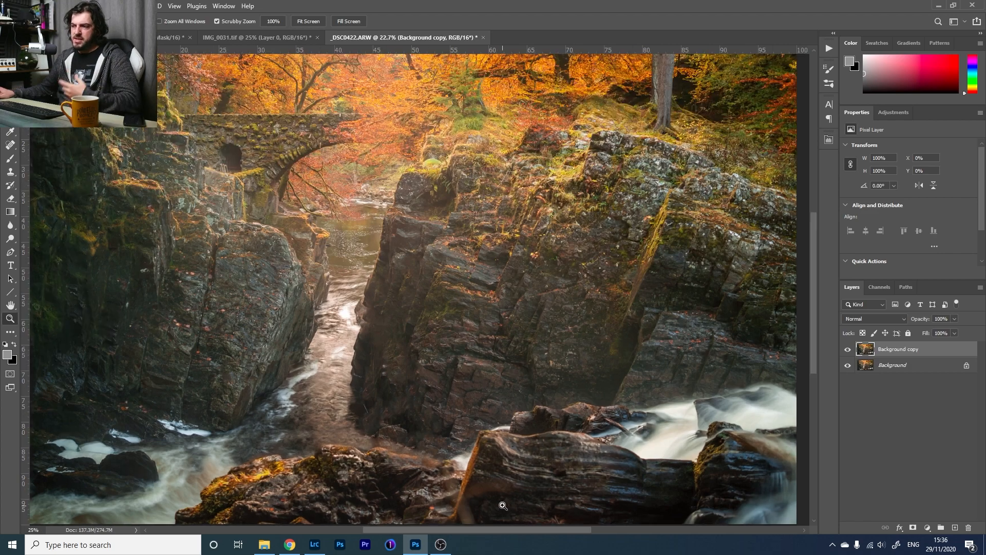
pyautogui.scroll(-3, 488, 321)
pyautogui.press('s')
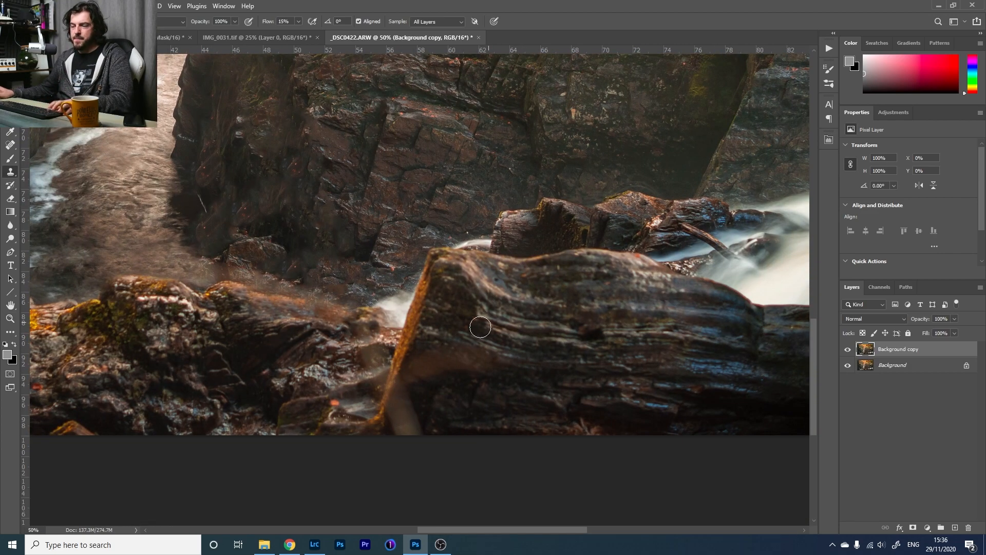
pyautogui.keyDown('alt'); pyautogui.click(641, 334); pyautogui.keyUp('alt')
pyautogui.moveTo(462, 365)
pyautogui.mouseDown()
pyautogui.moveTo(480, 370)
pyautogui.moveTo(457, 355)
pyautogui.moveTo(482, 382)
pyautogui.moveTo(451, 341)
pyautogui.moveTo(410, 387)
pyautogui.moveTo(447, 387)
pyautogui.moveTo(405, 426)
pyautogui.moveTo(442, 396)
pyautogui.moveTo(432, 392)
pyautogui.moveTo(392, 418)
pyautogui.moveTo(426, 407)
pyautogui.moveTo(403, 399)
pyautogui.moveTo(409, 406)
pyautogui.mouseUp()
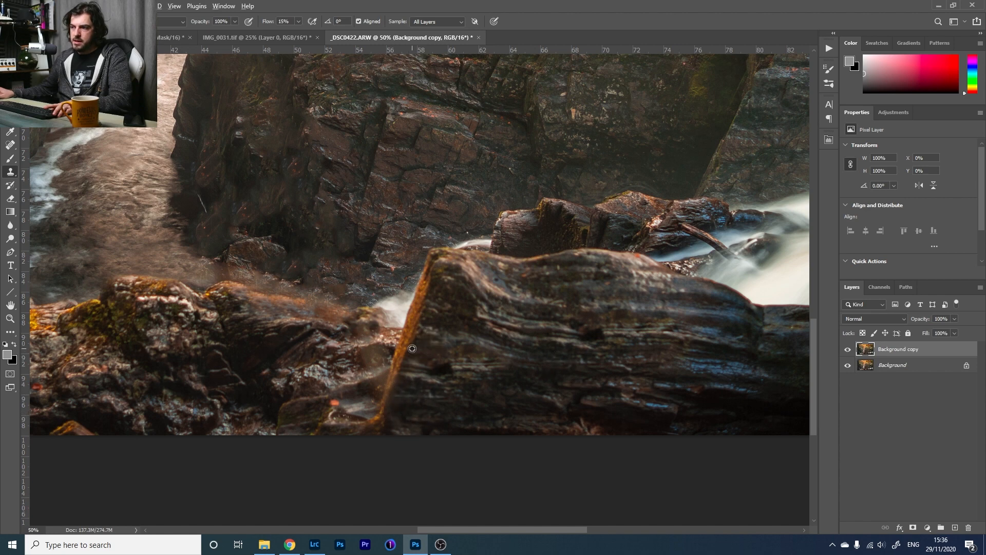
pyautogui.keyDown('alt'); pyautogui.click(310, 349); pyautogui.keyUp('alt')
pyautogui.moveTo(369, 354)
pyautogui.mouseDown()
pyautogui.moveTo(365, 391)
pyautogui.moveTo(380, 378)
pyautogui.moveTo(371, 391)
pyautogui.moveTo(388, 398)
pyautogui.moveTo(383, 407)
pyautogui.moveTo(393, 382)
pyautogui.moveTo(378, 432)
pyautogui.mouseUp()
pyautogui.keyDown('alt'); pyautogui.click(406, 348); pyautogui.keyUp('alt')
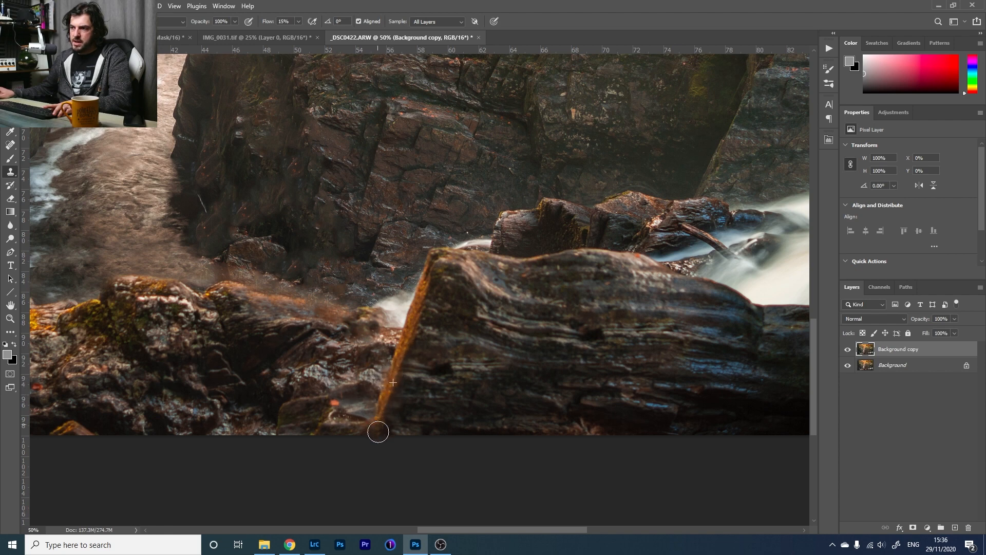
# Compare the foreground rocks before and after by repeatedly toggling the Background copy layer's visibility, and fit the photo on screen
pyautogui.click(846, 350)
pyautogui.click(847, 350)
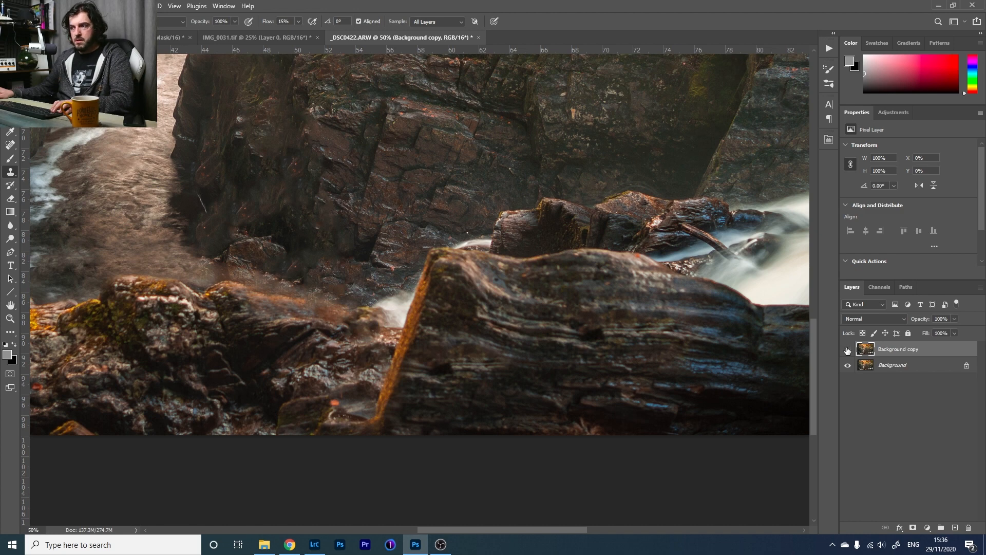
pyautogui.click(847, 350)
pyautogui.click(847, 349)
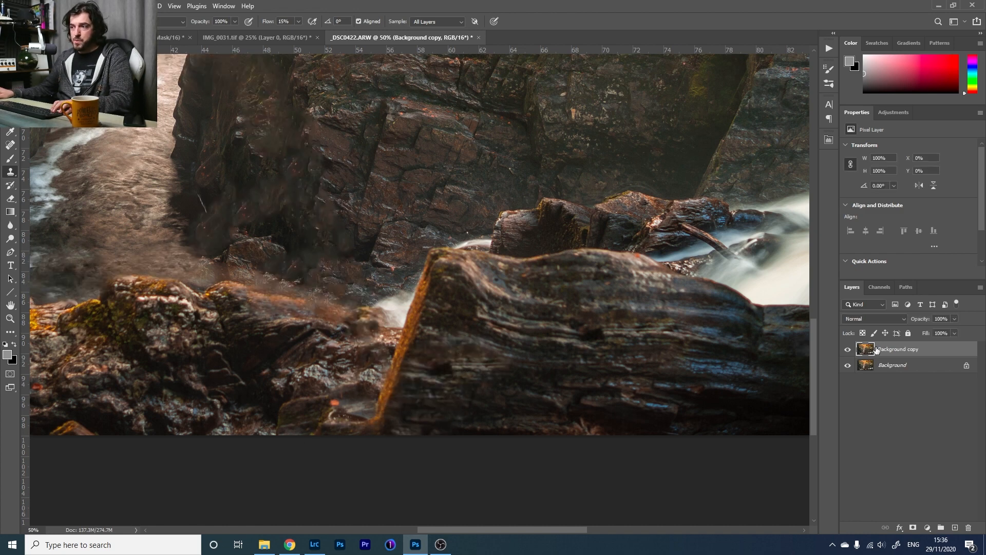
pyautogui.click(848, 351)
pyautogui.click(848, 350)
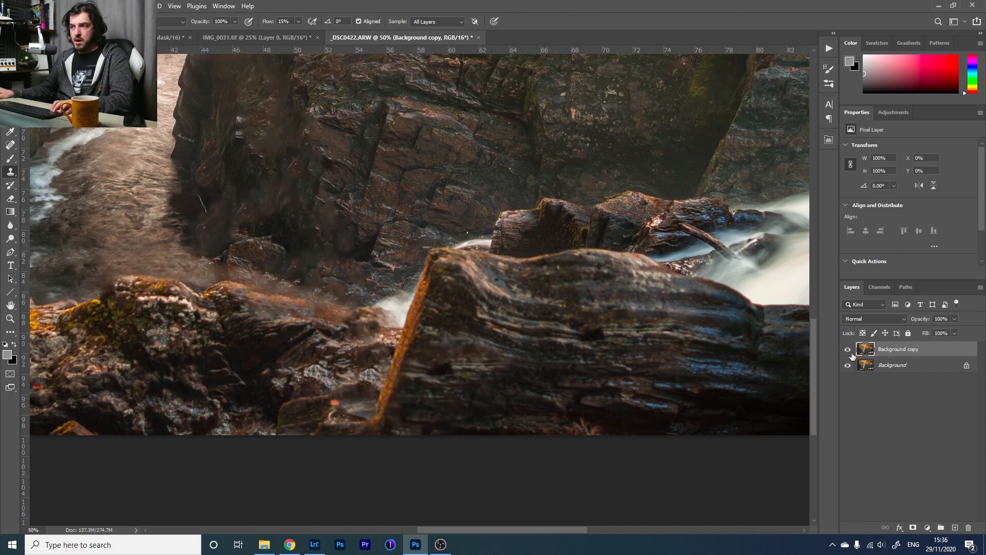
pyautogui.press('z')
pyautogui.rightClick(138, 251)
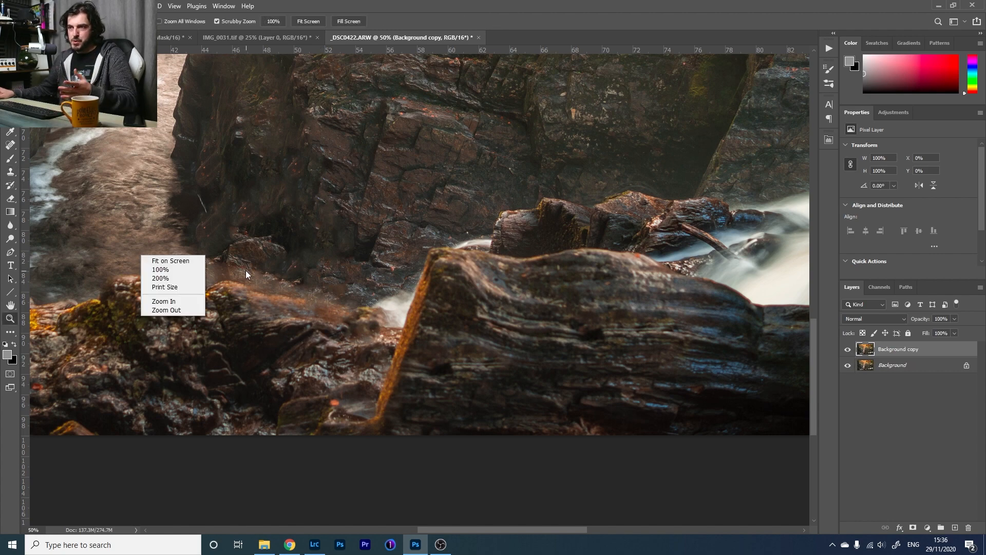
pyautogui.click(191, 261)
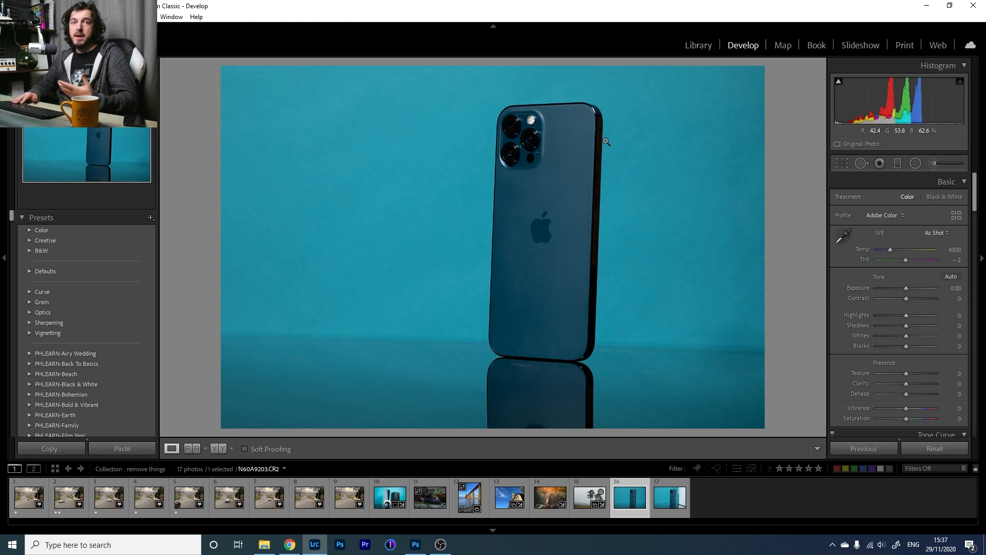
# Compare the two iPhone shots in Lightroom, one with the white reflector in frame and one without
pyautogui.press('Right')
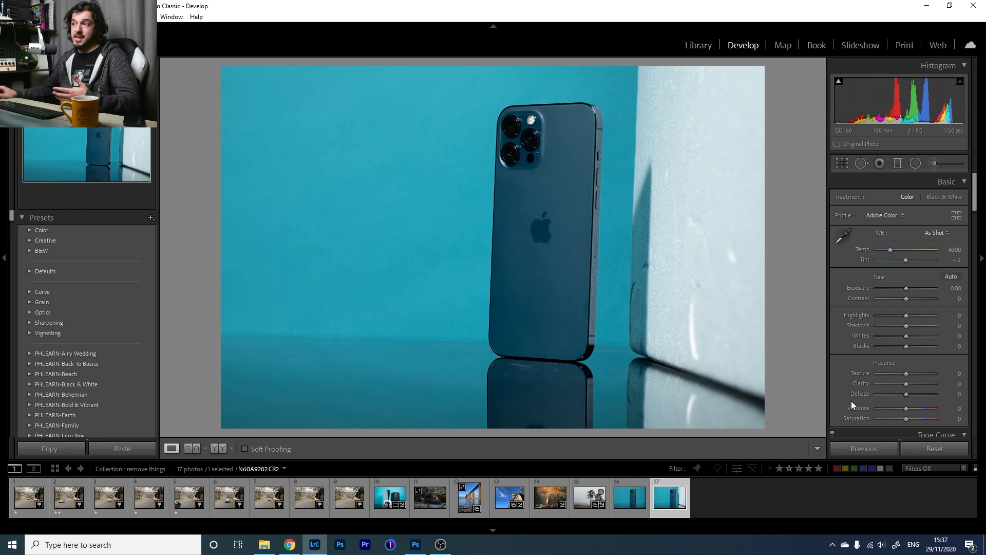
pyautogui.press('Left')
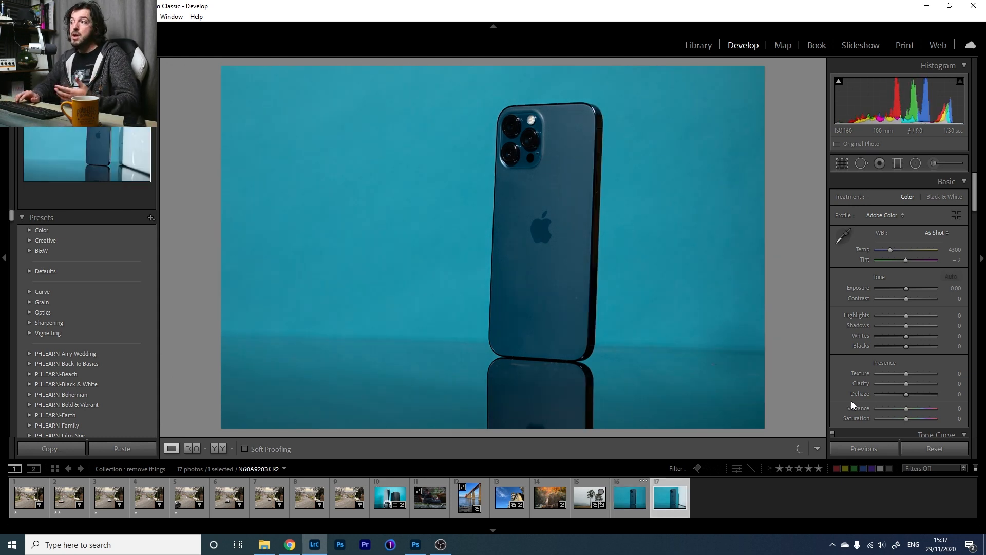
pyautogui.press('Right')
pyautogui.press('Left')
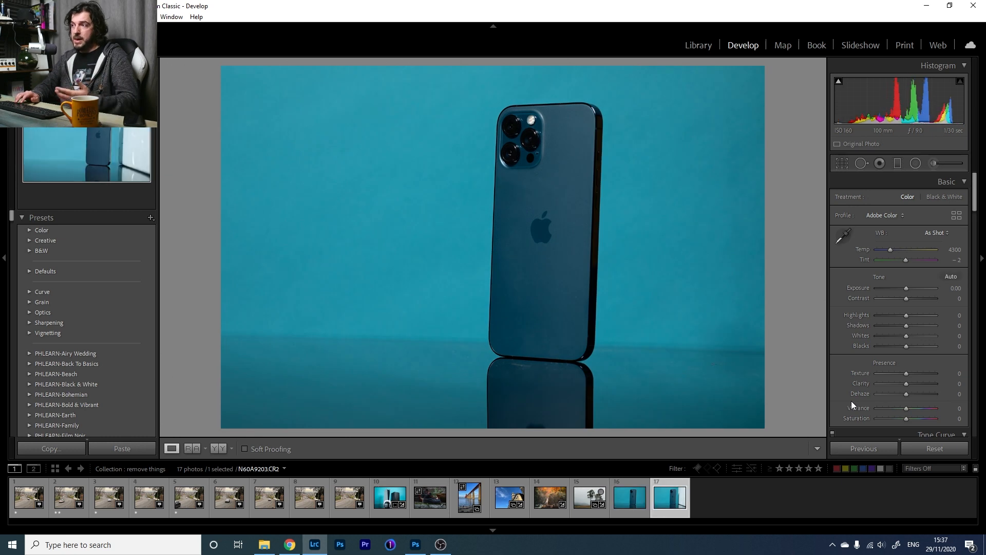
pyautogui.press('Right')
pyautogui.press('Left')
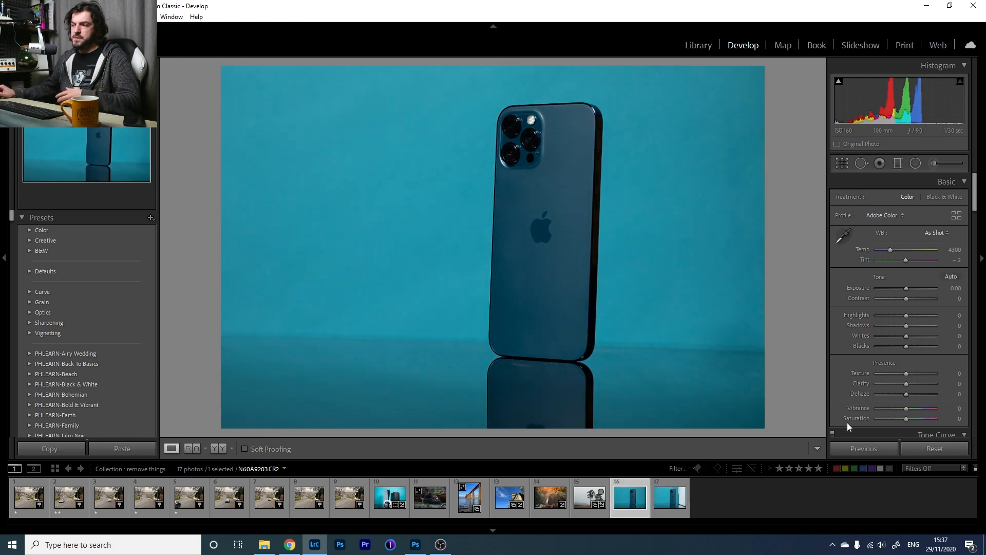
# Select both iPhone photos, N60A9203.CR2 and N60A9202.CR2, and open them as layers in Photoshop
pyautogui.keyDown('ctrl'); pyautogui.click(669, 499); pyautogui.keyUp('ctrl')
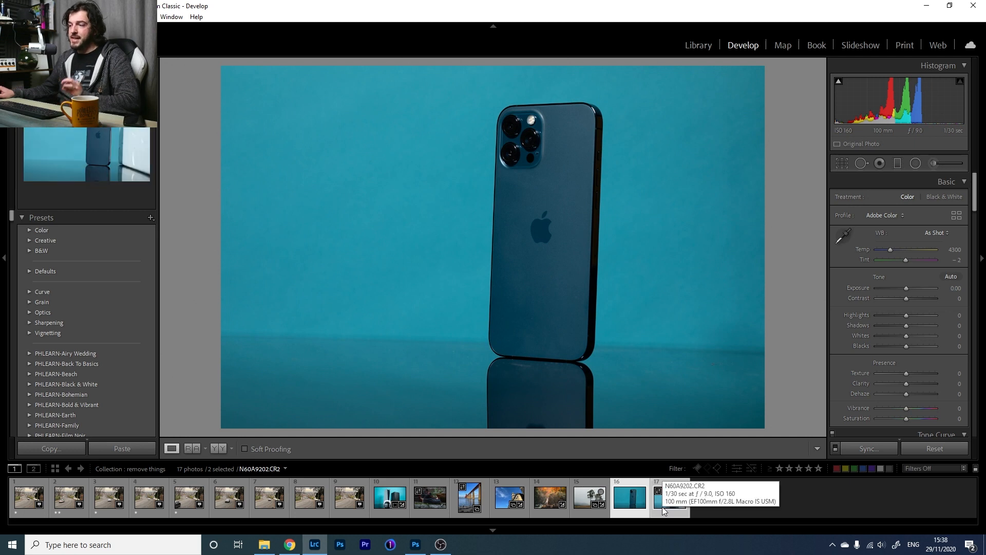
pyautogui.rightClick(662, 507)
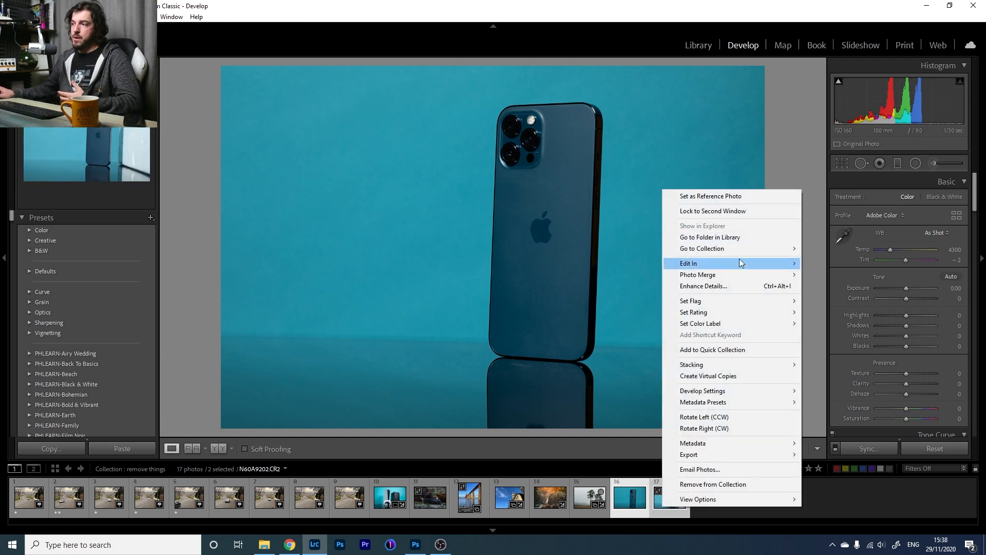
pyautogui.moveTo(741, 263)
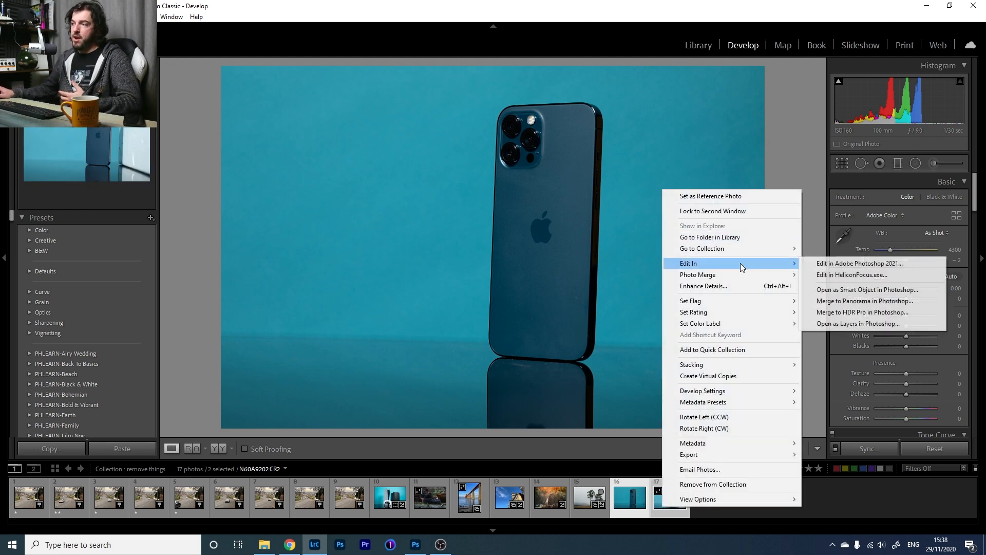
pyautogui.click(863, 324)
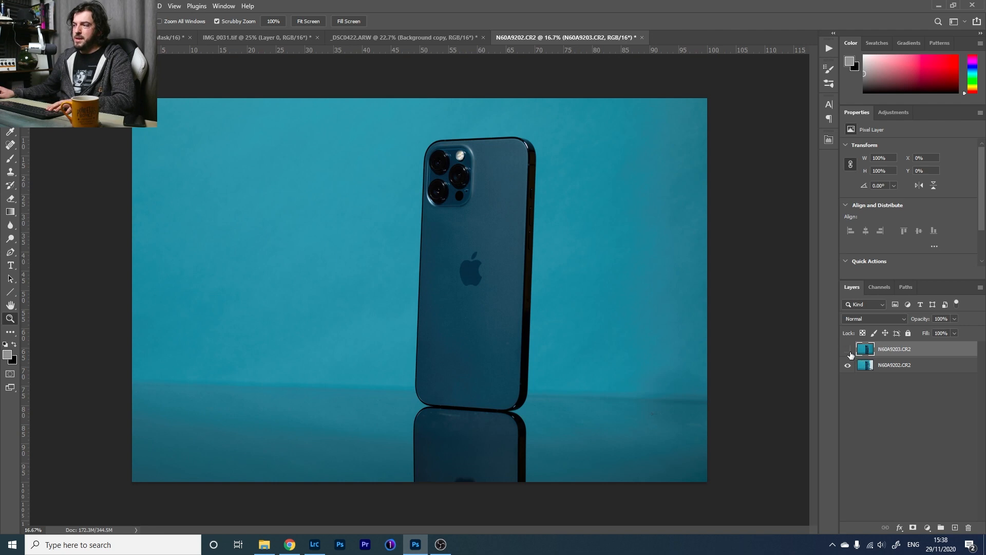
# Select both the N60A9203.CR2 and N60A9202.CR2 layers and auto-align them
pyautogui.click(851, 354)
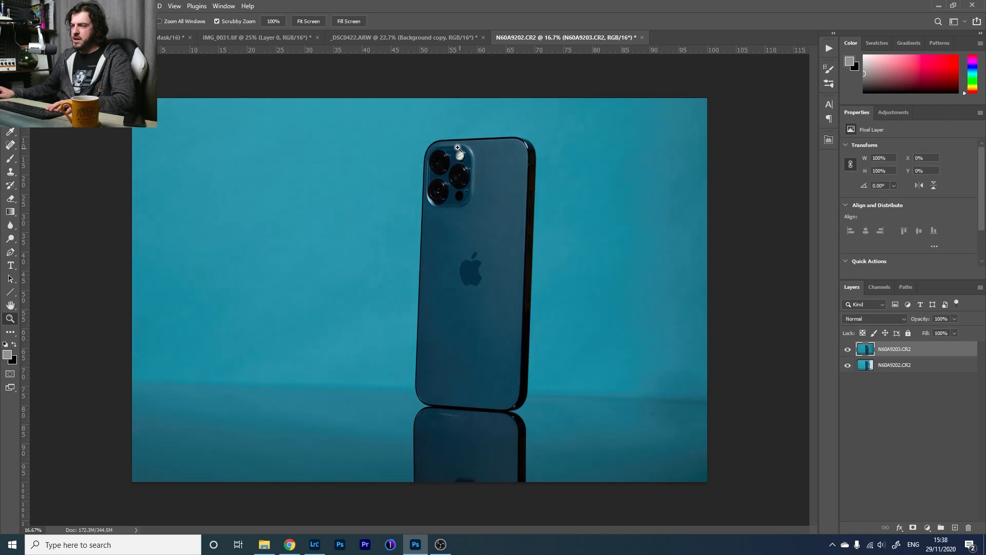
pyautogui.keyDown('shift'); pyautogui.click(908, 365); pyautogui.keyUp('shift')
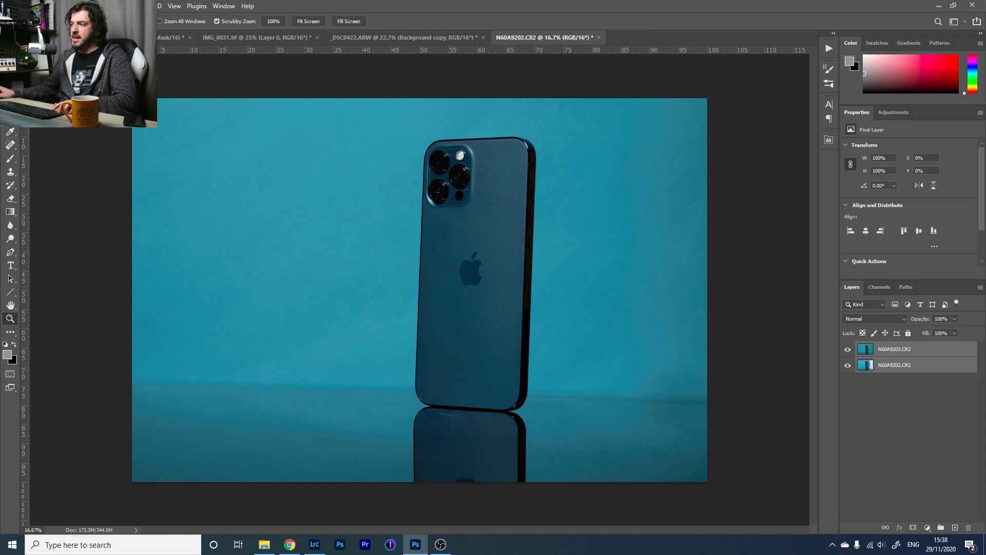
pyautogui.click(37, 6)
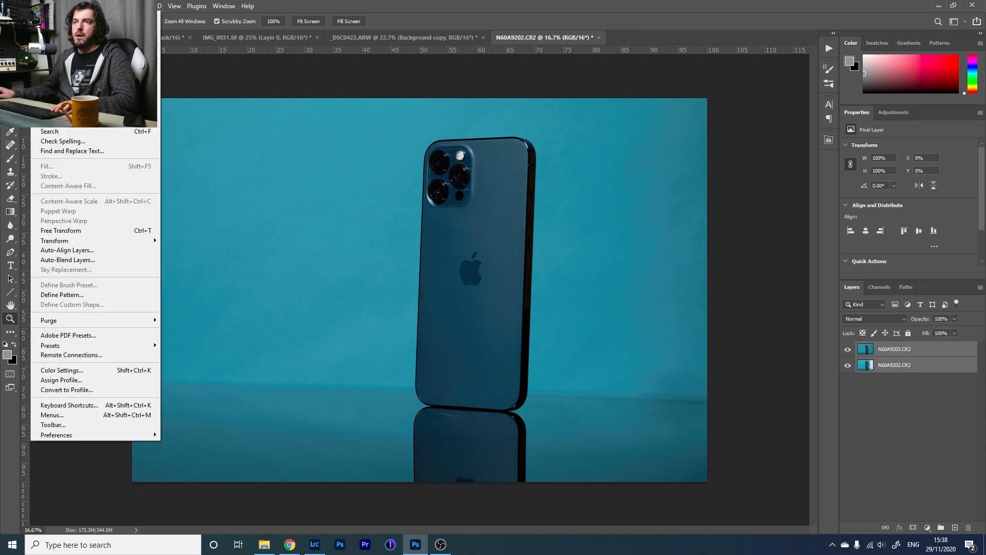
pyautogui.click(74, 251)
pyautogui.press('Return')
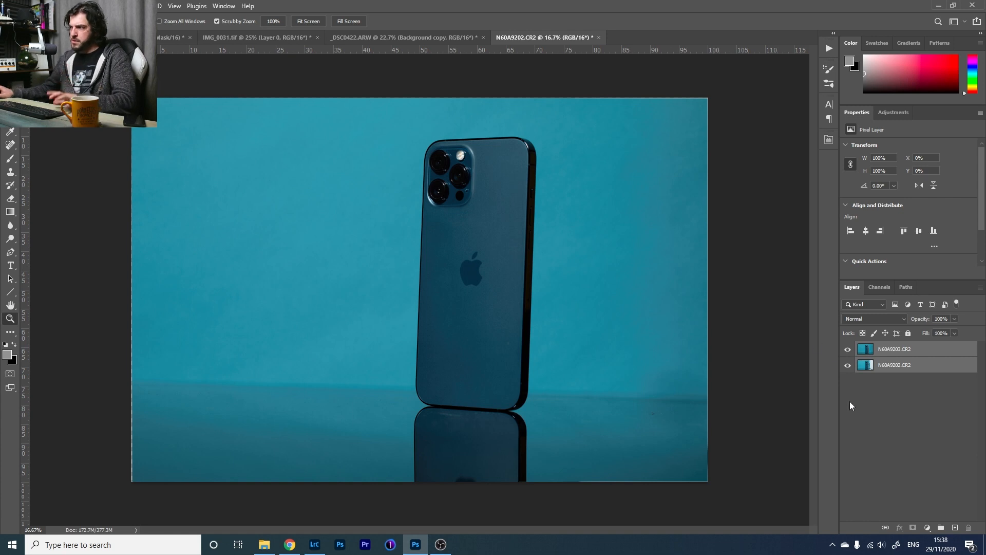
# Move the N60A9202.CR2 layer above N60A9203.CR2 and add a white layer mask to it
pyautogui.click(863, 367)
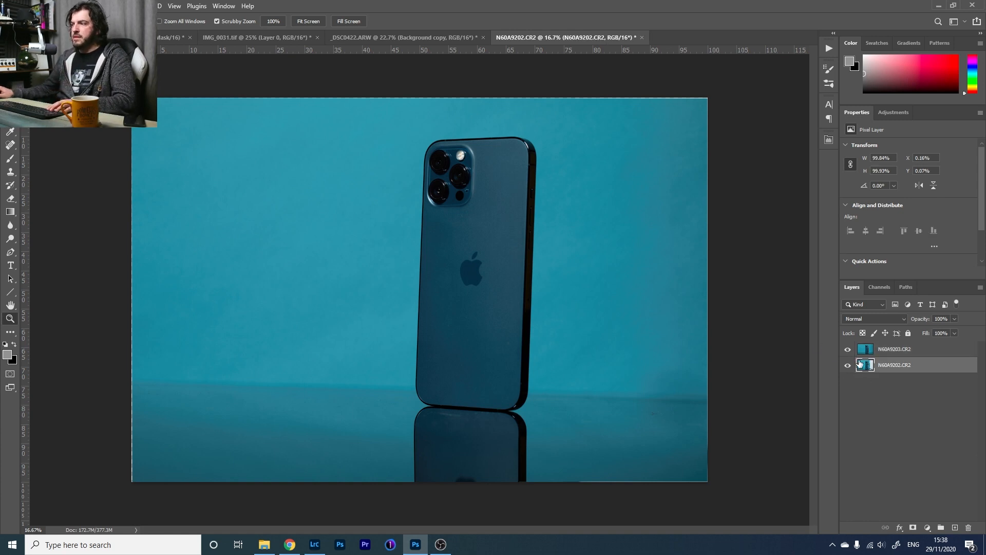
pyautogui.moveTo(860, 363); pyautogui.dragTo(869, 349)
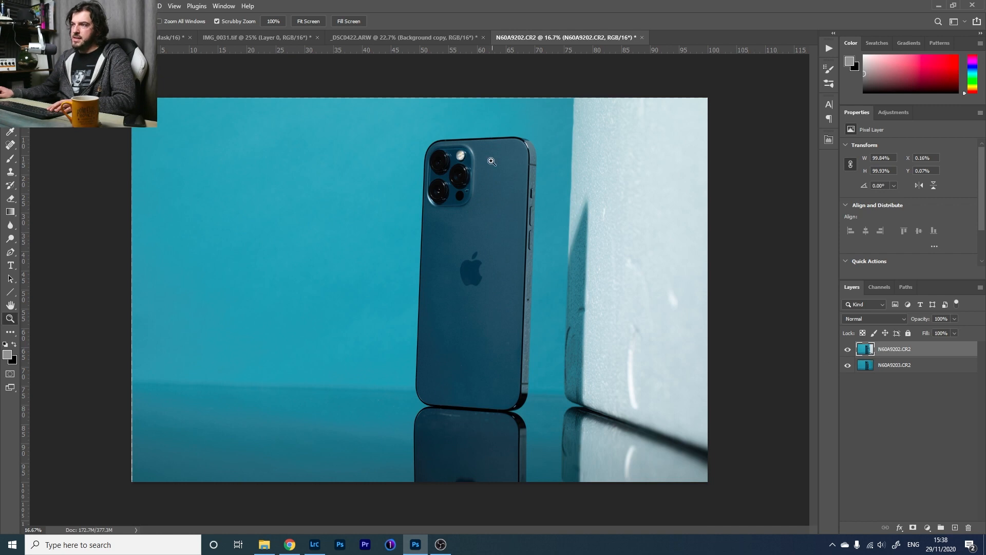
pyautogui.click(912, 529)
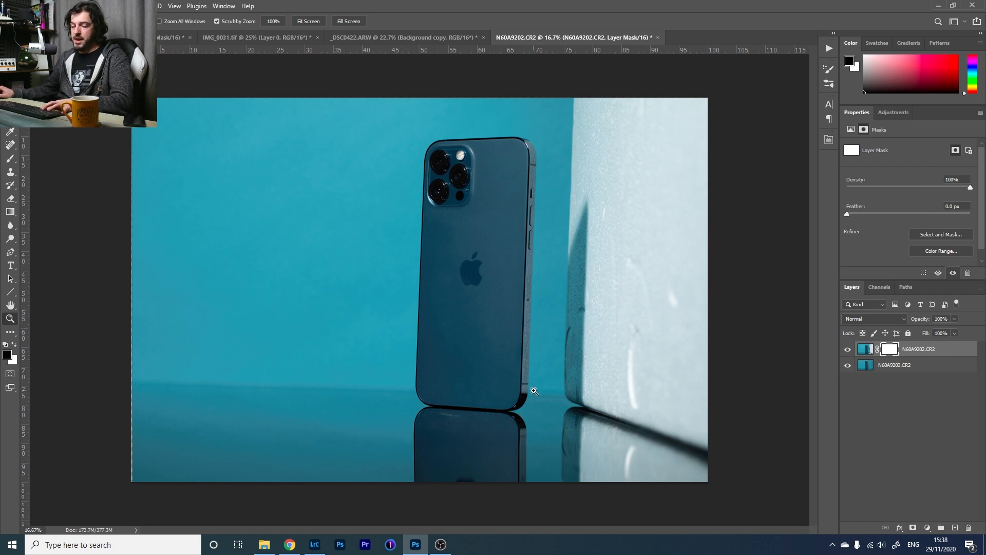
# Invert the N60A9202.CR2 layer mask to black and brush white down the phone's dark side edge to bring back its reflected light
pyautogui.press('b')
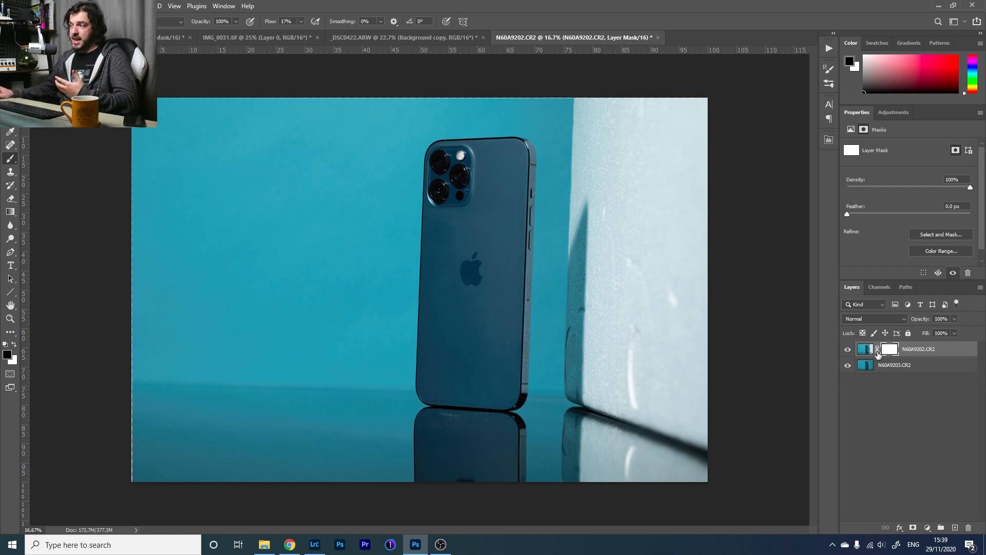
pyautogui.moveTo(592, 187)
pyautogui.mouseDown()
pyautogui.moveTo(597, 165)
pyautogui.moveTo(606, 302)
pyautogui.moveTo(618, 296)
pyautogui.moveTo(640, 132)
pyautogui.moveTo(629, 288)
pyautogui.moveTo(630, 297)
pyautogui.moveTo(657, 163)
pyautogui.moveTo(653, 341)
pyautogui.moveTo(702, 182)
pyautogui.moveTo(695, 207)
pyautogui.mouseUp()
pyautogui.hotkey('ctrl', 'z')
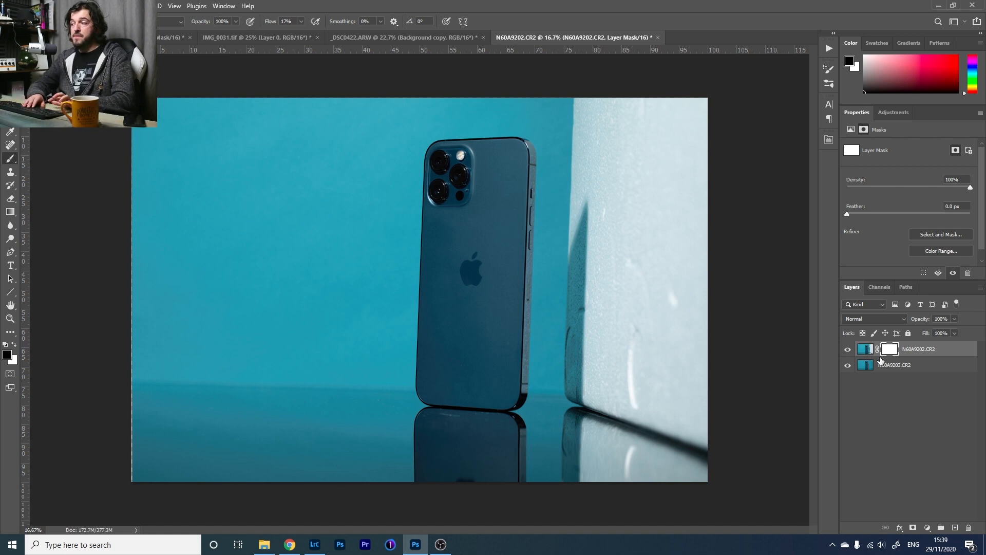
pyautogui.hotkey('ctrl', 'i')
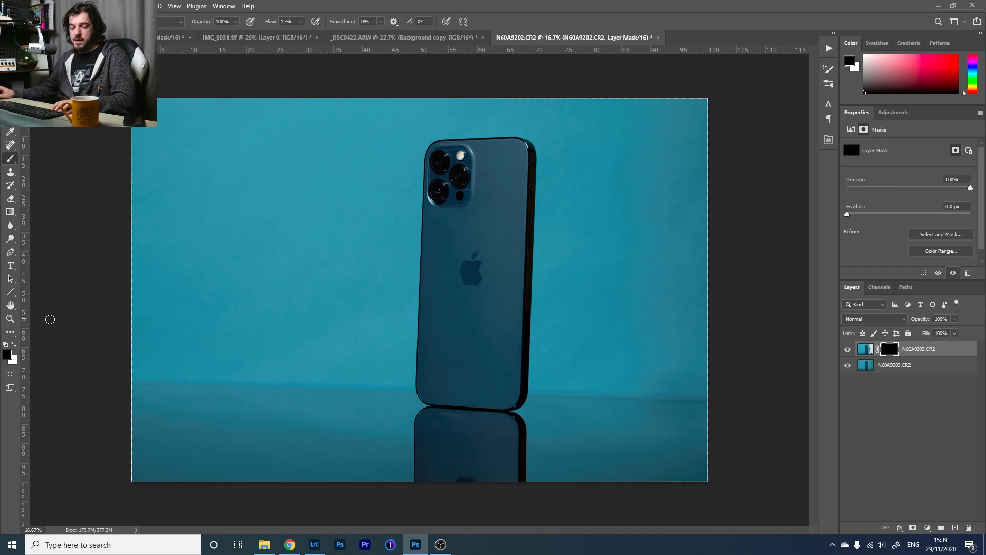
pyautogui.press('x')
pyautogui.moveTo(530, 169)
pyautogui.mouseDown()
pyautogui.moveTo(529, 180)
pyautogui.moveTo(537, 160)
pyautogui.moveTo(532, 205)
pyautogui.moveTo(525, 199)
pyautogui.moveTo(523, 380)
pyautogui.moveTo(537, 310)
pyautogui.mouseUp()
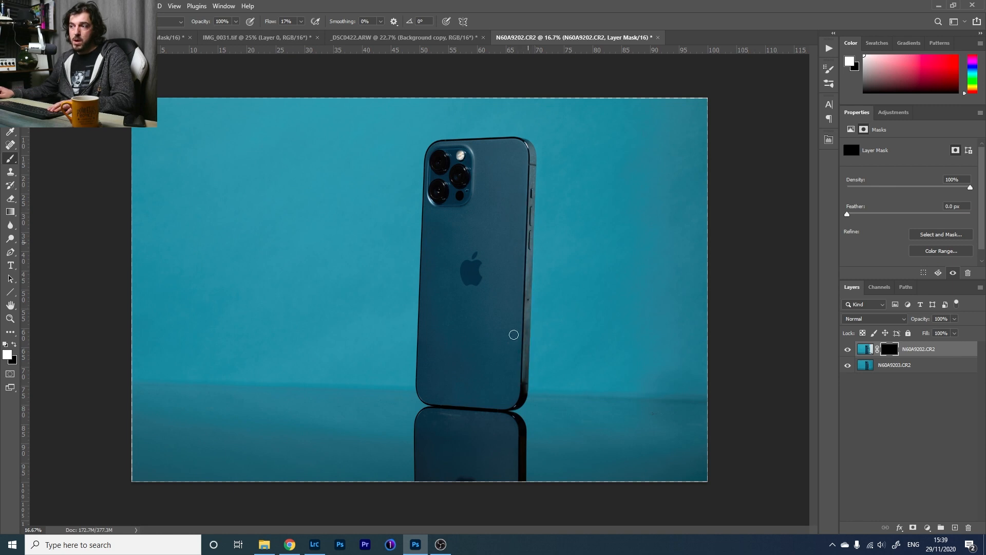
# Raise the brush flow to 45% and paint white on the mask over the phone's side edge and across the camera module
pyautogui.click(301, 21)
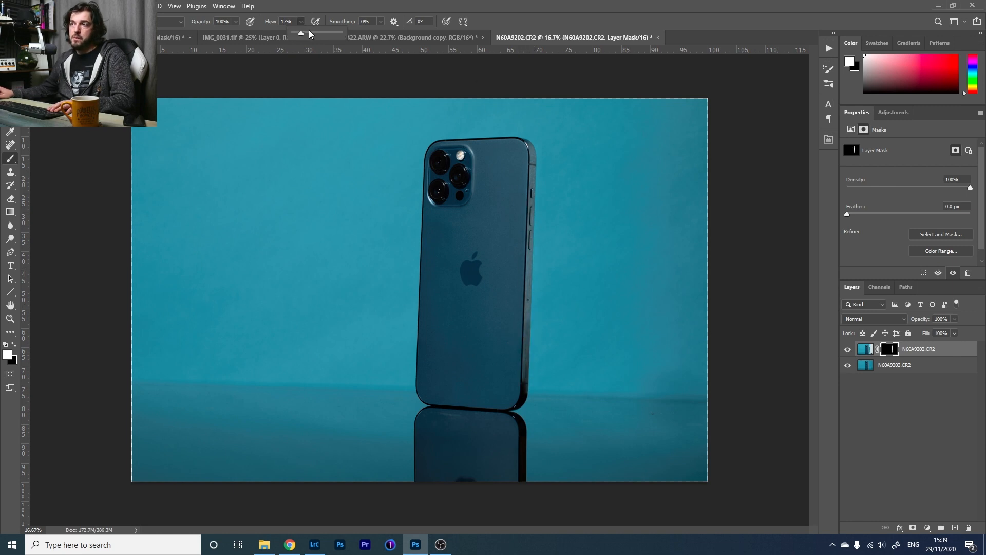
pyautogui.moveTo(300, 33); pyautogui.dragTo(314, 33)
pyautogui.moveTo(520, 146)
pyautogui.mouseDown()
pyautogui.moveTo(532, 168)
pyautogui.moveTo(525, 390)
pyautogui.moveTo(513, 407)
pyautogui.mouseUp()
pyautogui.moveTo(469, 173)
pyautogui.mouseDown()
pyautogui.moveTo(461, 166)
pyautogui.moveTo(431, 197)
pyautogui.moveTo(429, 185)
pyautogui.mouseUp()
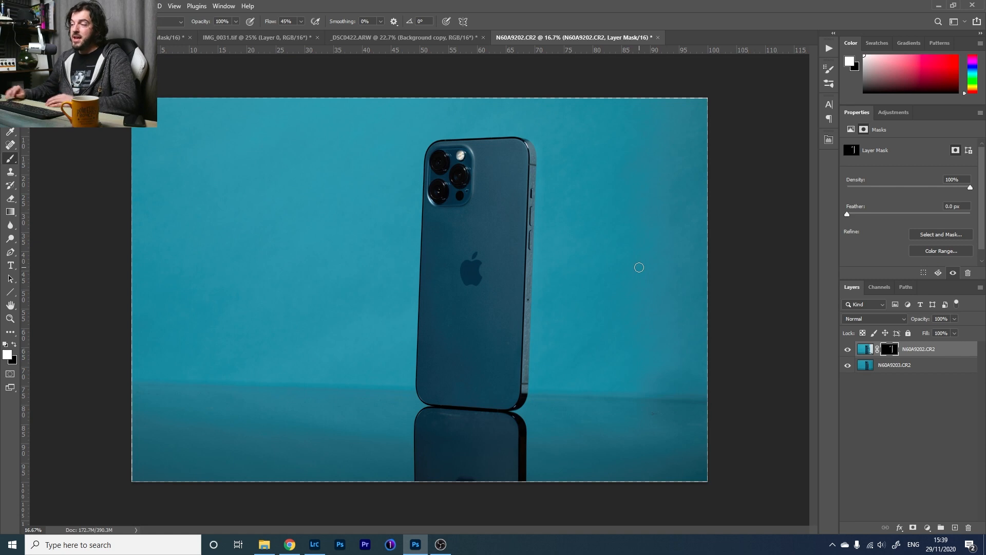
# Compare the result by toggling the N60A9202.CR2 layer's visibility, then disabling and re-enabling its layer mask
pyautogui.click(848, 350)
pyautogui.click(848, 351)
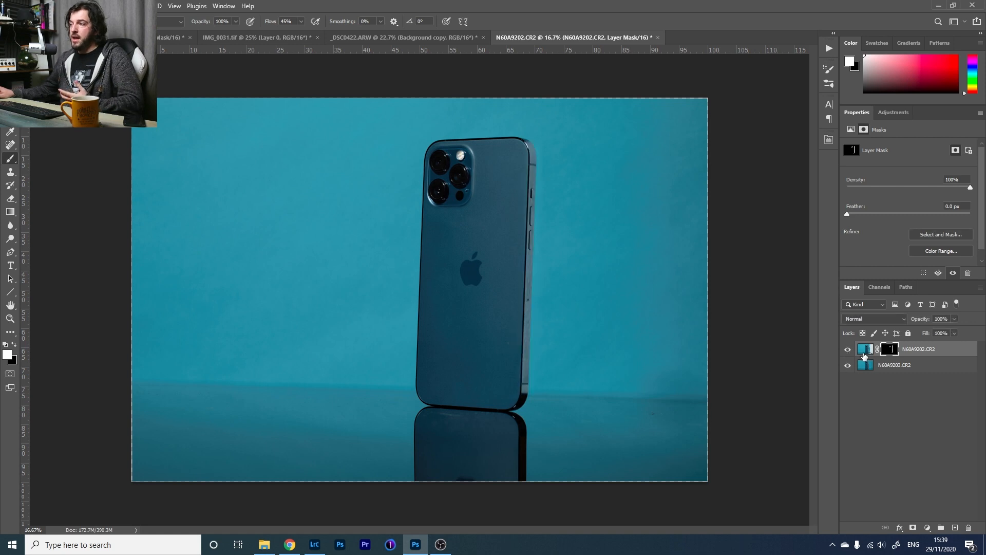
pyautogui.rightClick(886, 350)
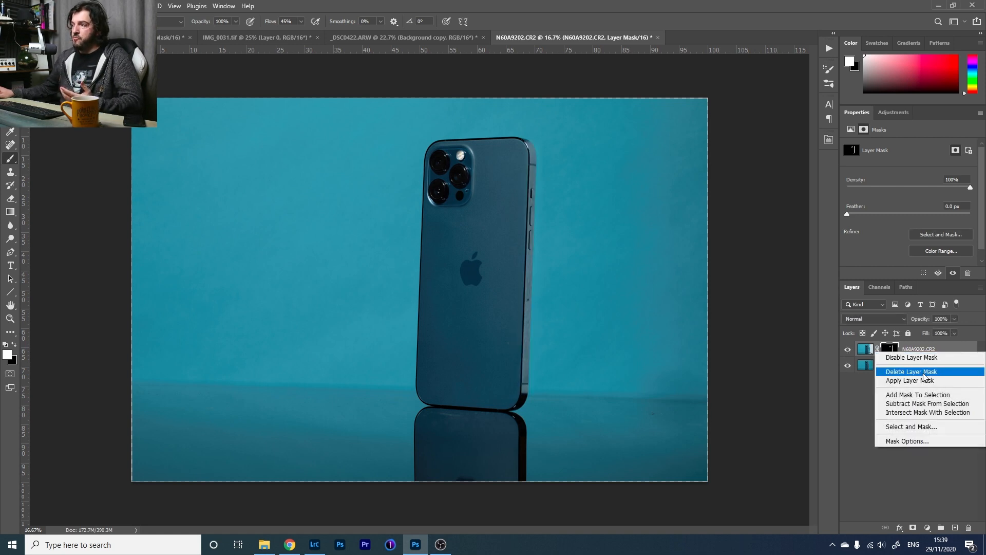
pyautogui.click(931, 358)
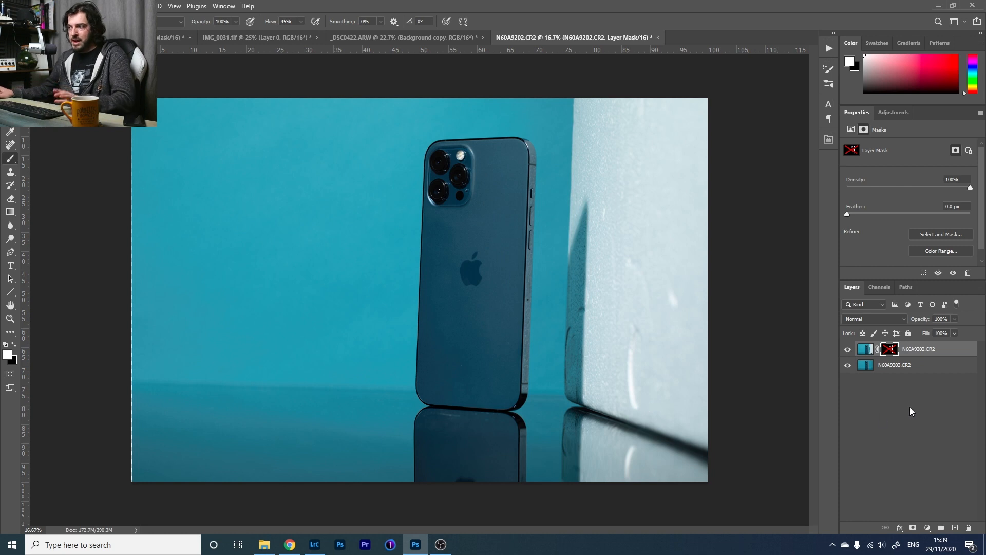
pyautogui.rightClick(889, 352)
pyautogui.click(903, 361)
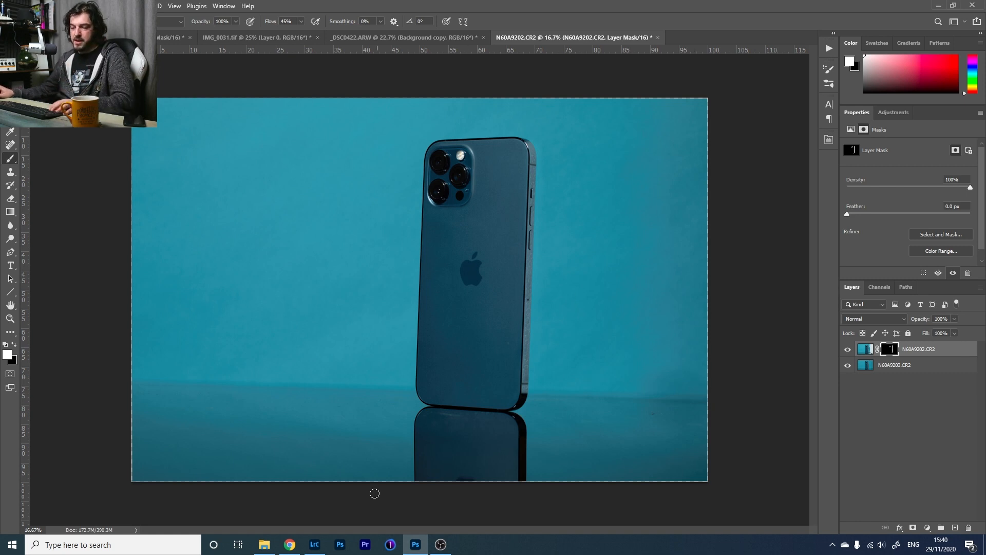
# Switch to Lightroom and look through the first five street photos for differences in cars and pedestrians
pyautogui.click(315, 545)
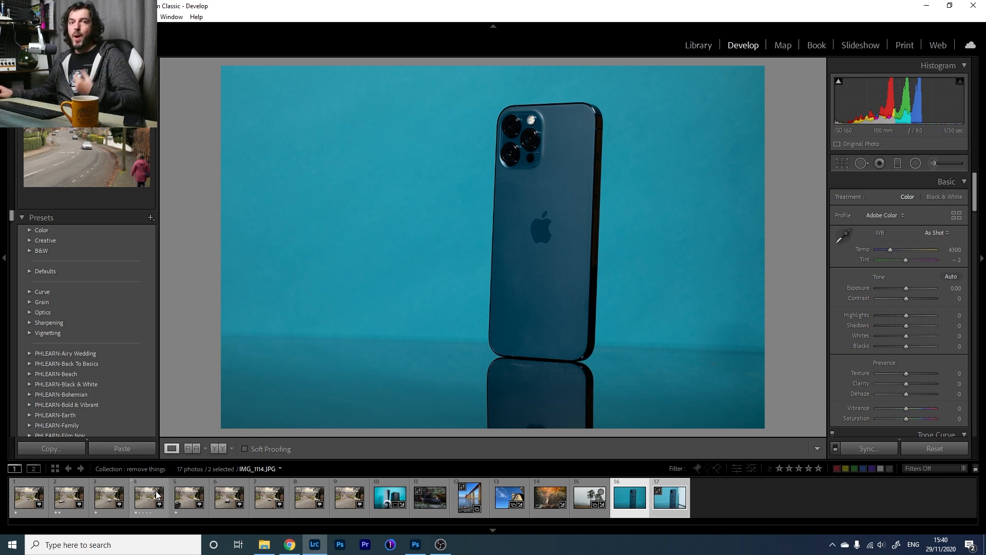
pyautogui.click(23, 505)
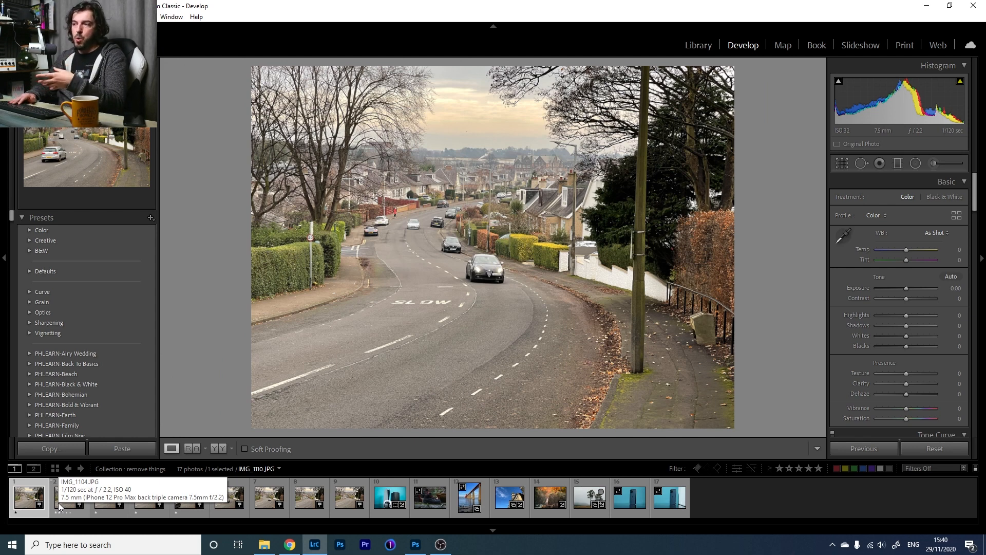
pyautogui.click(59, 507)
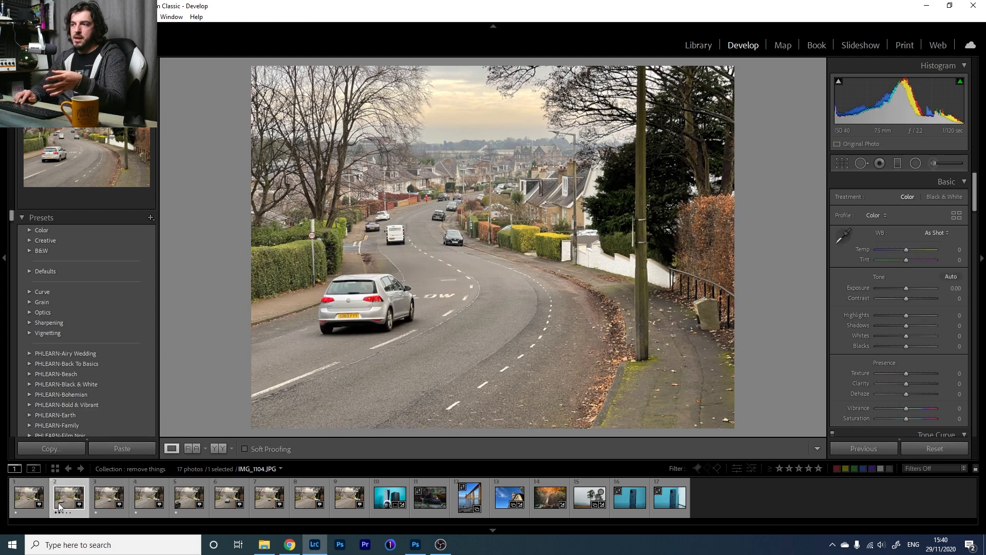
pyautogui.press('Right')
pyautogui.press('Right')
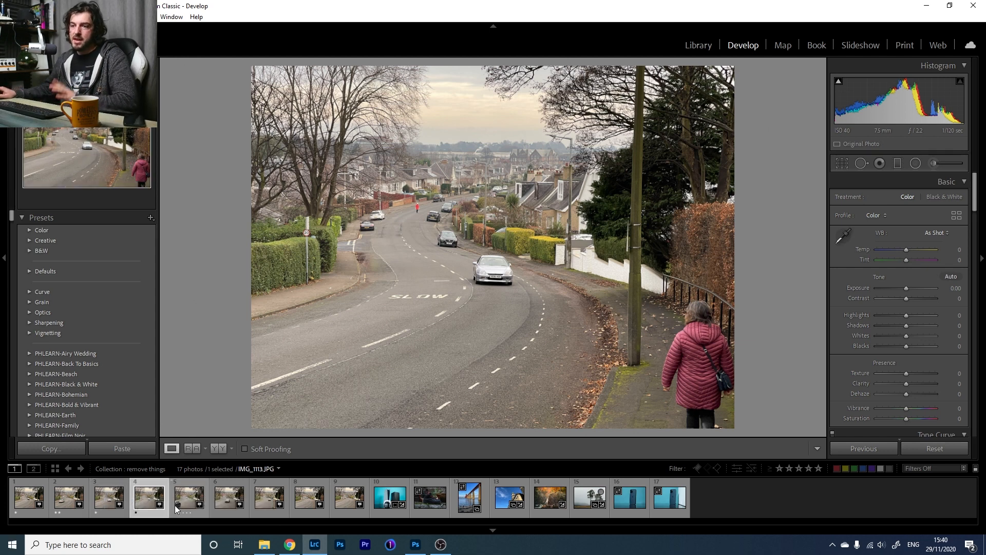
pyautogui.click(181, 502)
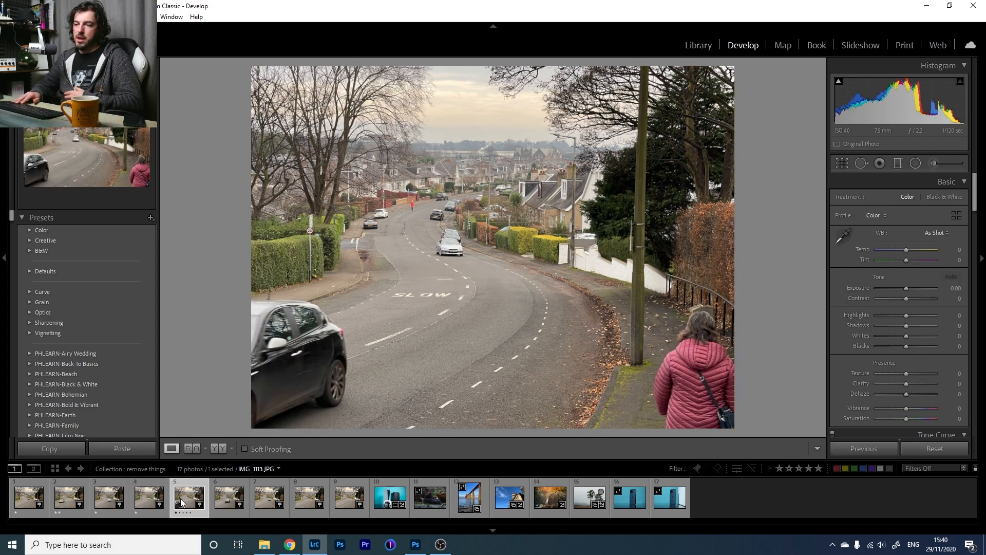
# Compare street photos IMG_1104.JPG and IMG_1110.JPG back and forth, checking where the cars stand on the road
pyautogui.click(62, 502)
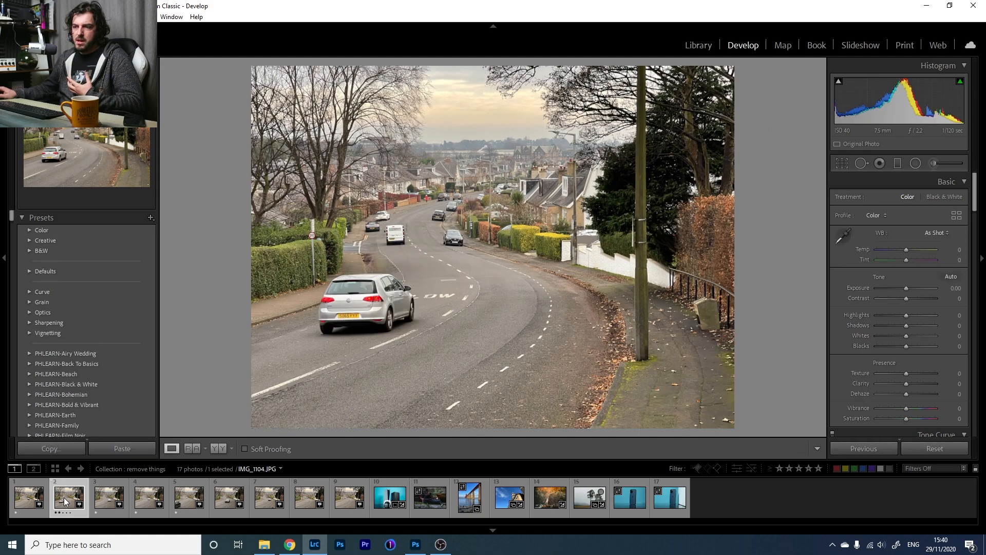
pyautogui.press('Right')
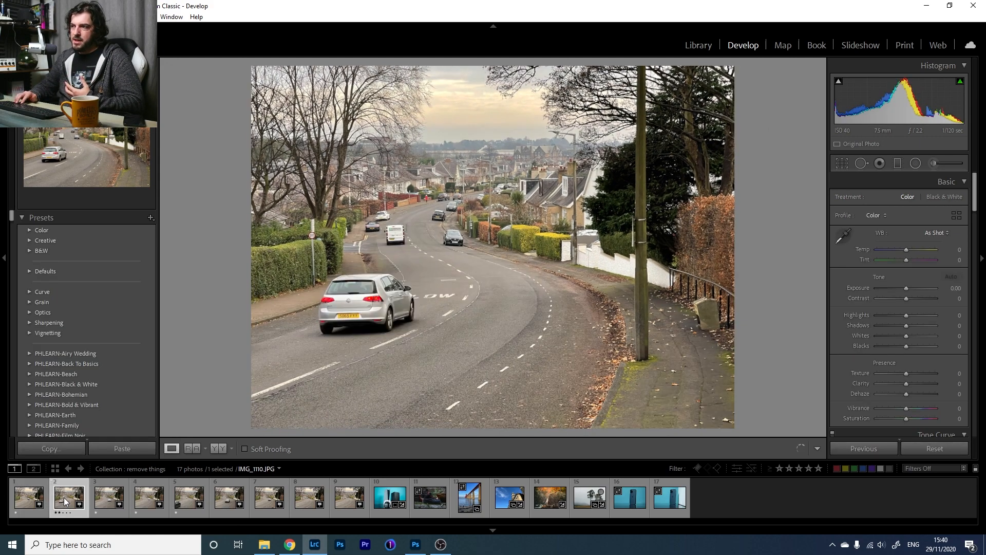
pyautogui.press('Left')
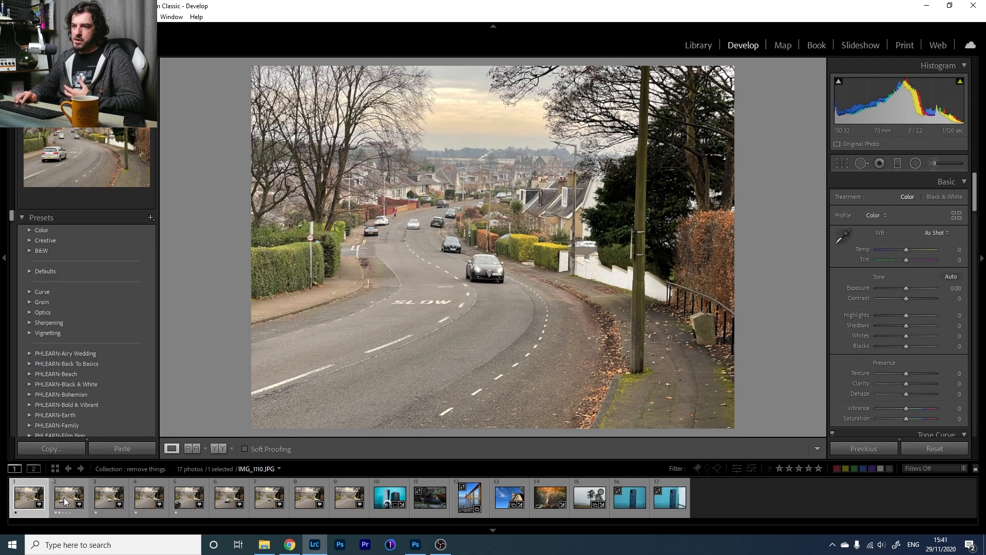
pyautogui.press('Right')
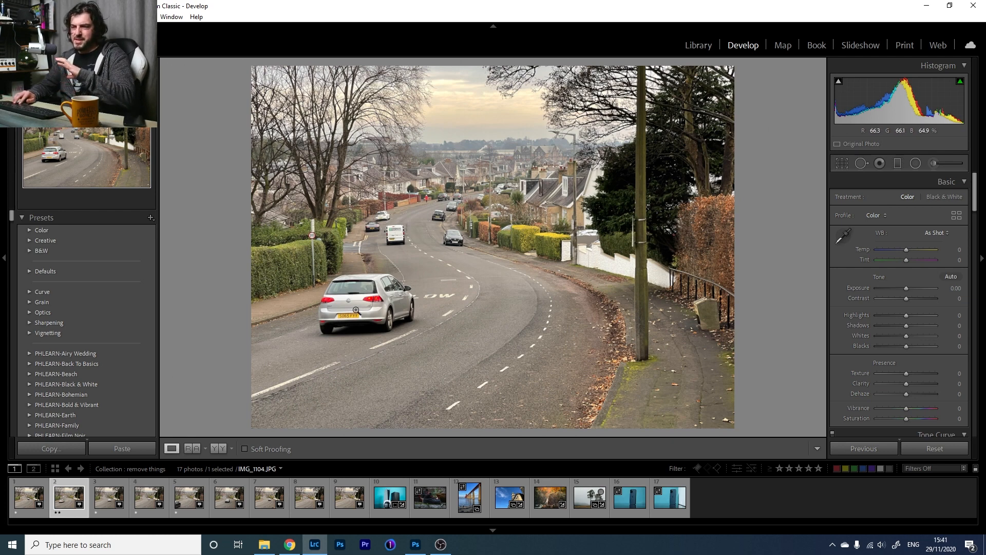
pyautogui.press('Left')
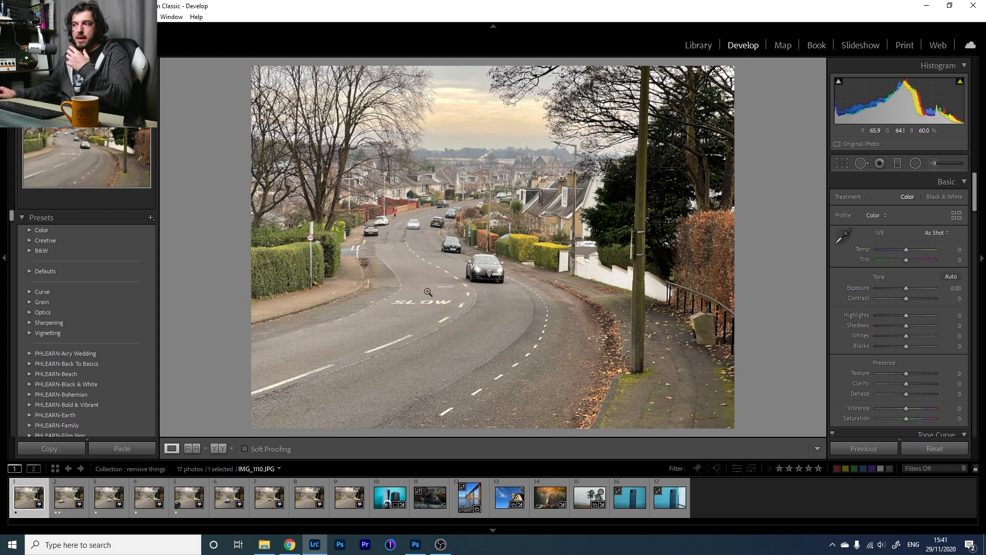
pyautogui.press('Right')
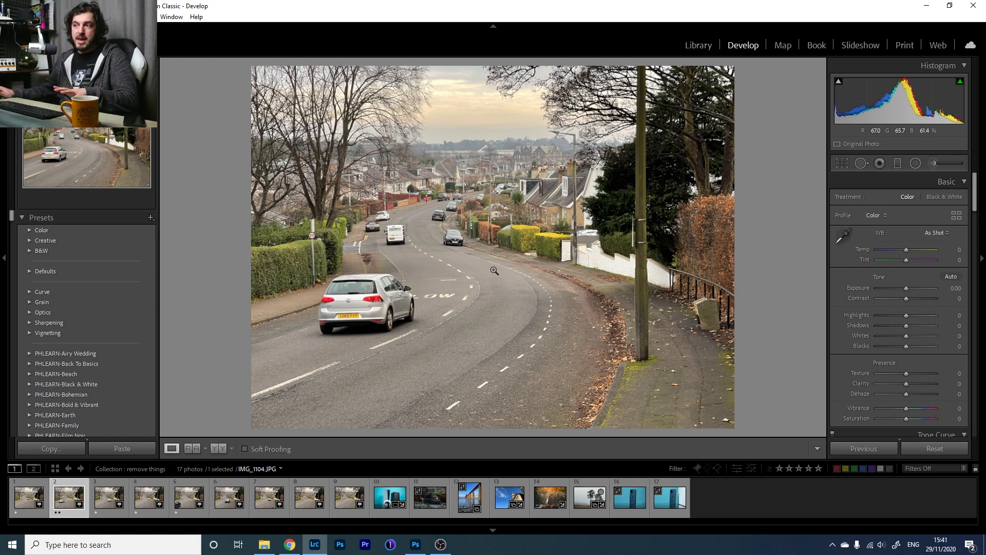
# Select both IMG_1104.JPG and IMG_1110.JPG and open them as layers in Photoshop
pyautogui.keyDown('ctrl'); pyautogui.click(24, 501); pyautogui.keyUp('ctrl')
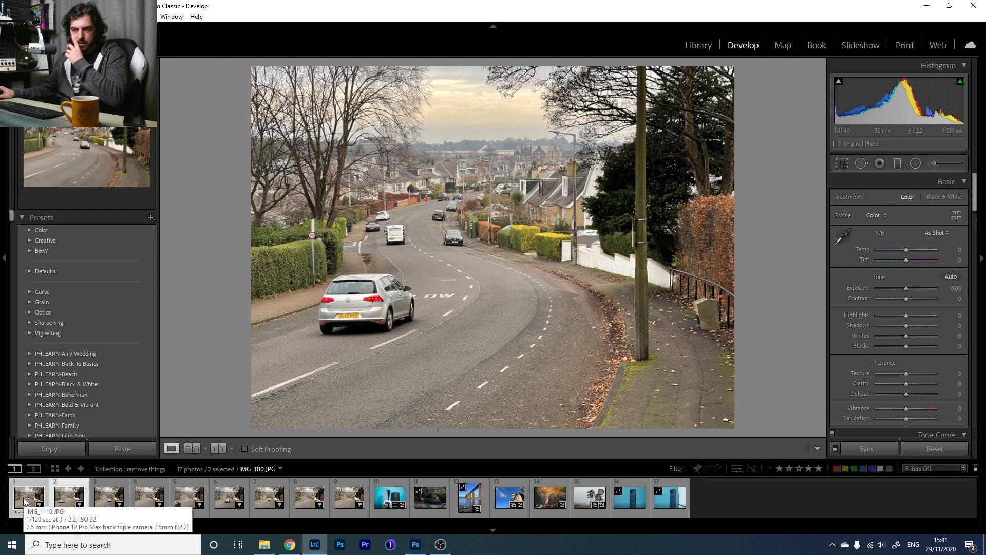
pyautogui.rightClick(25, 501)
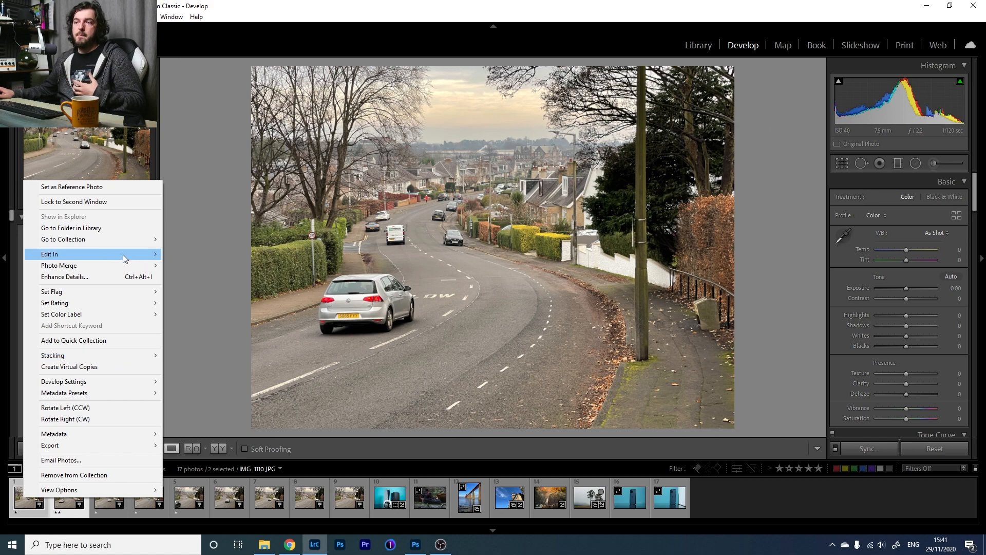
pyautogui.moveTo(135, 255)
pyautogui.click(217, 314)
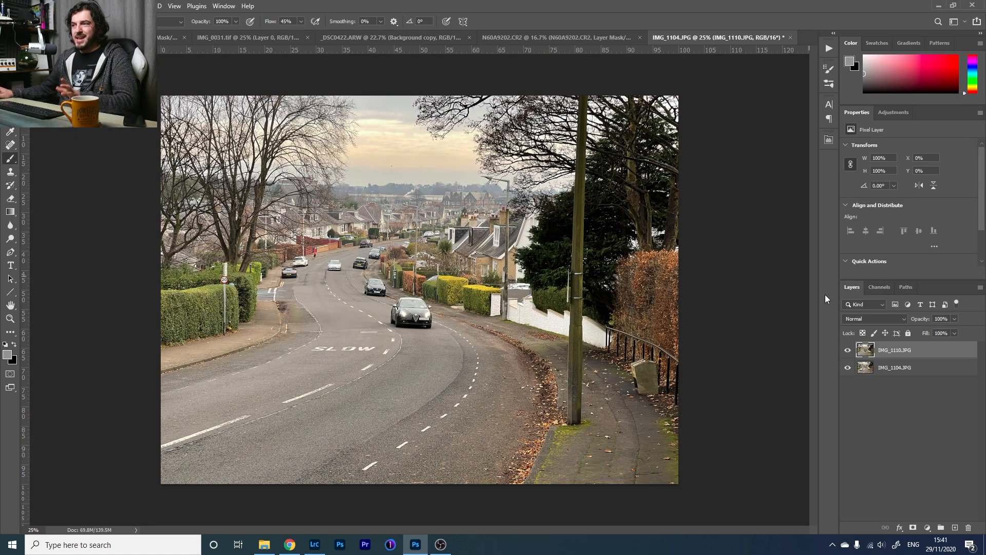
# Compare the two street shots by toggling the IMG_1110.JPG layer's visibility, and auto-align both layers with Auto projection
pyautogui.click(848, 350)
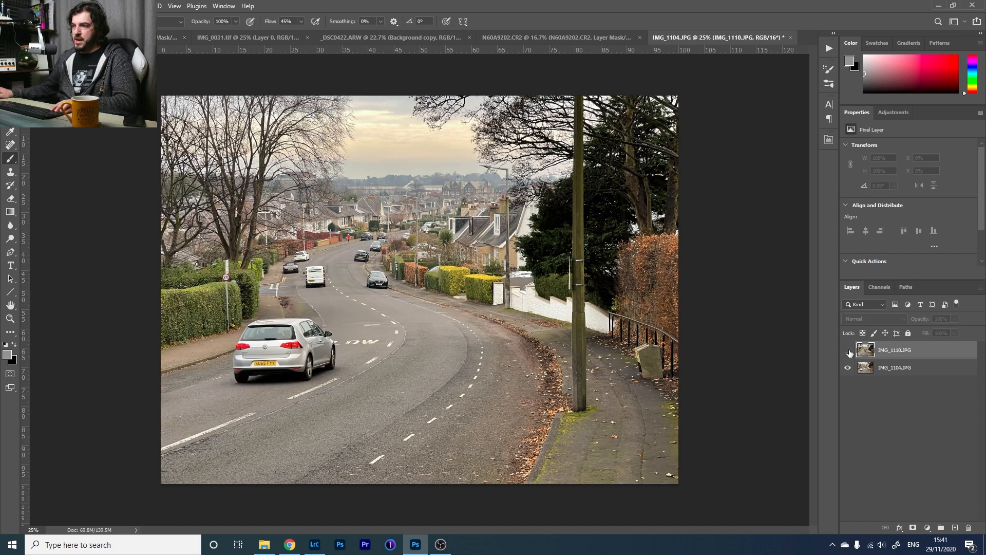
pyautogui.click(848, 350)
pyautogui.click(849, 352)
pyautogui.click(848, 351)
pyautogui.keyDown('shift'); pyautogui.click(896, 369); pyautogui.keyUp('shift')
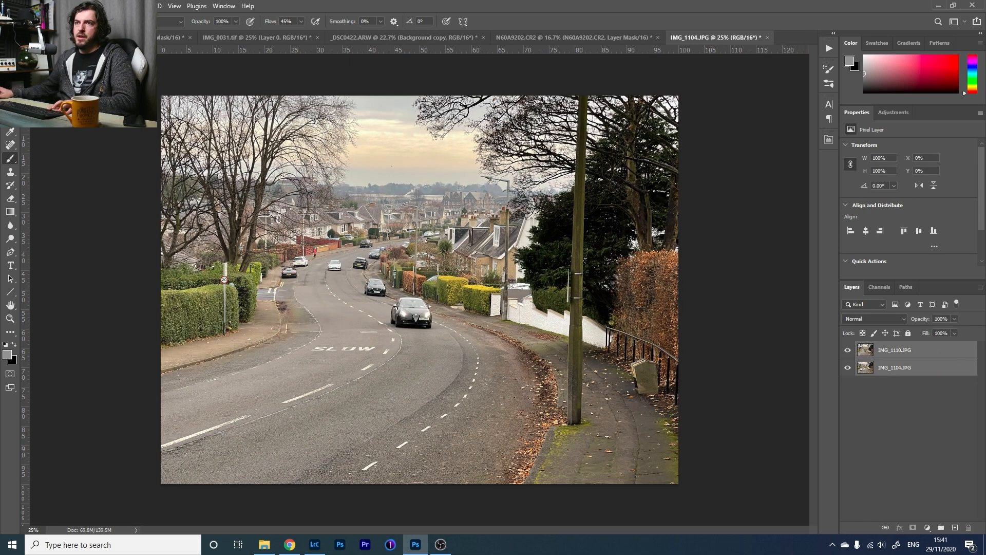
pyautogui.click(39, 6)
pyautogui.click(86, 251)
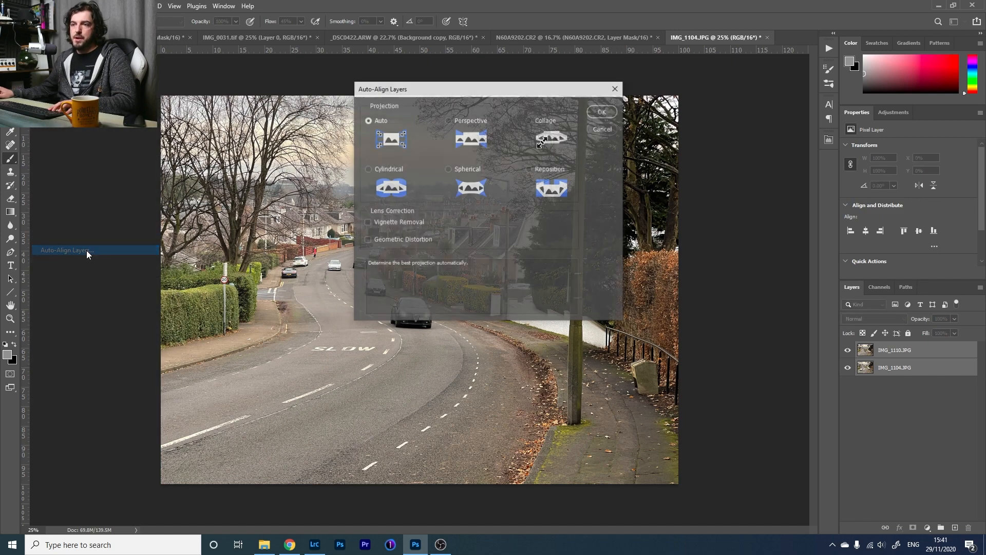
pyautogui.press('Return')
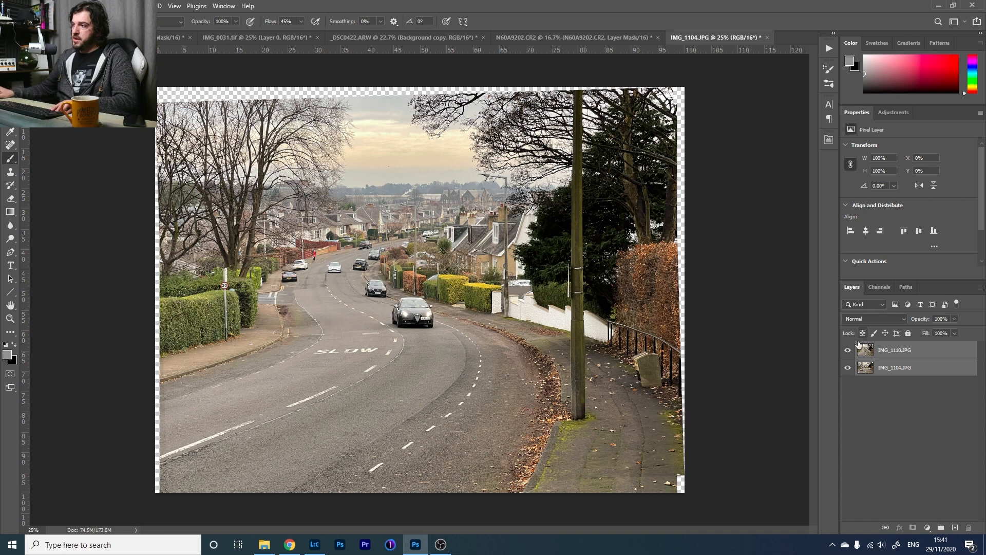
# Move the IMG_1104.JPG layer above IMG_1110.JPG and add a white layer mask to it
pyautogui.click(848, 351)
pyautogui.click(848, 351)
pyautogui.click(848, 351)
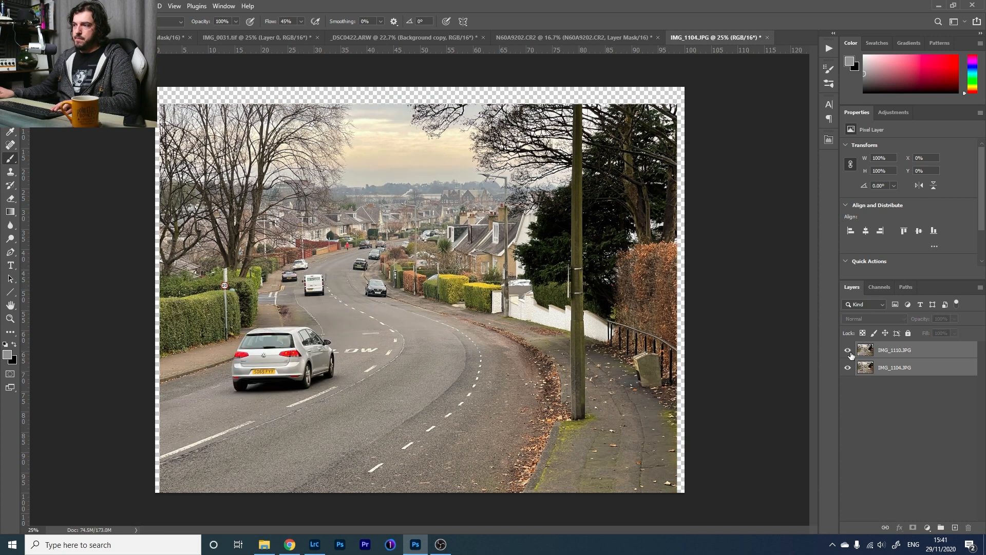
pyautogui.click(848, 351)
pyautogui.moveTo(905, 375); pyautogui.dragTo(897, 349)
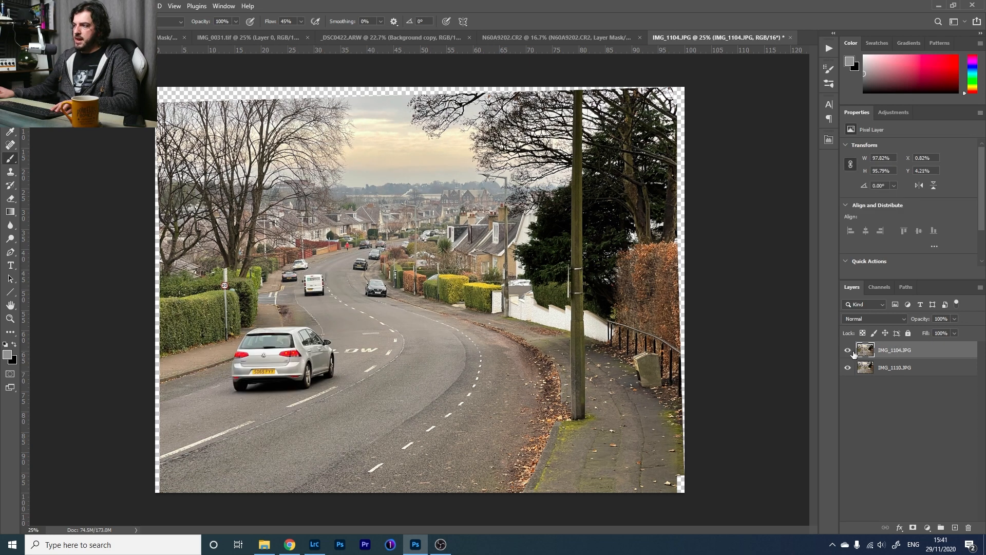
pyautogui.click(913, 527)
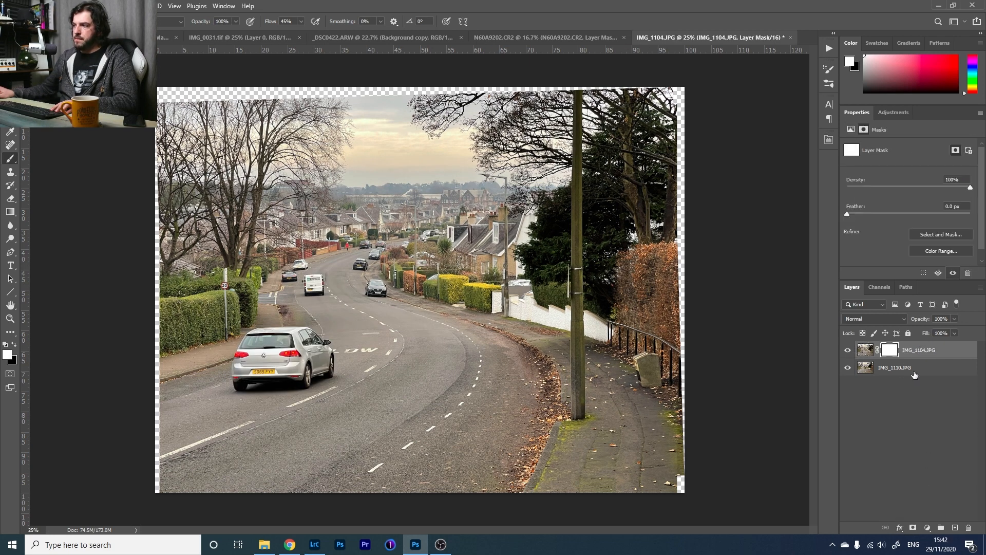
# Mask out the silver car in the foreground by painting black with a Soft Round brush at 26% flow, extending to the nearby road edge
pyautogui.press('z')
pyautogui.click(255, 358)
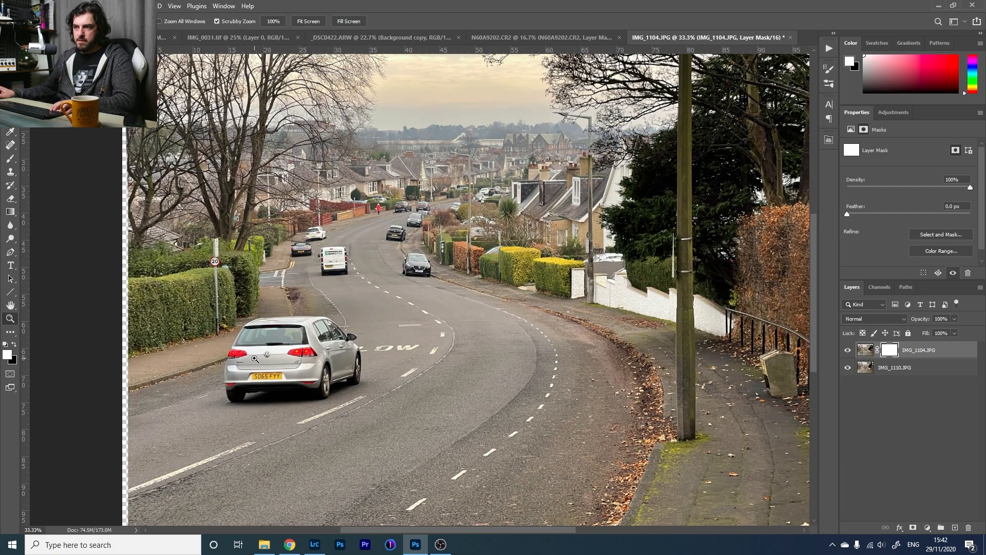
pyautogui.click(254, 358)
pyautogui.press('b')
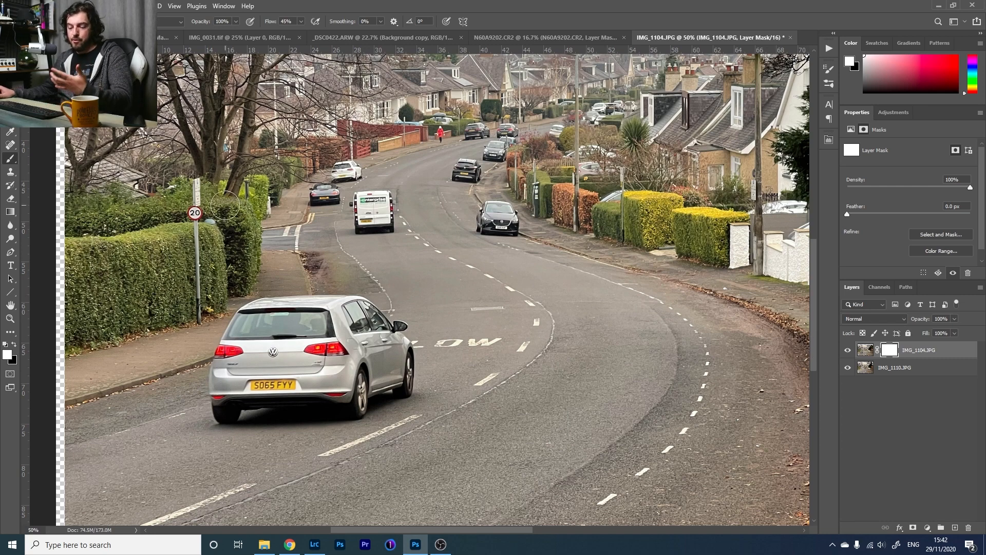
pyautogui.press('x')
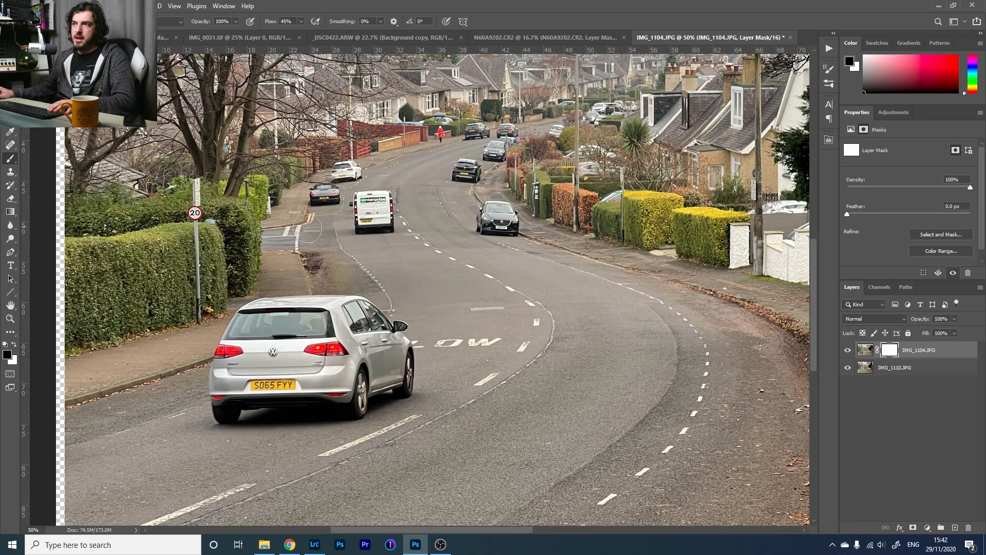
pyautogui.click(52, 21)
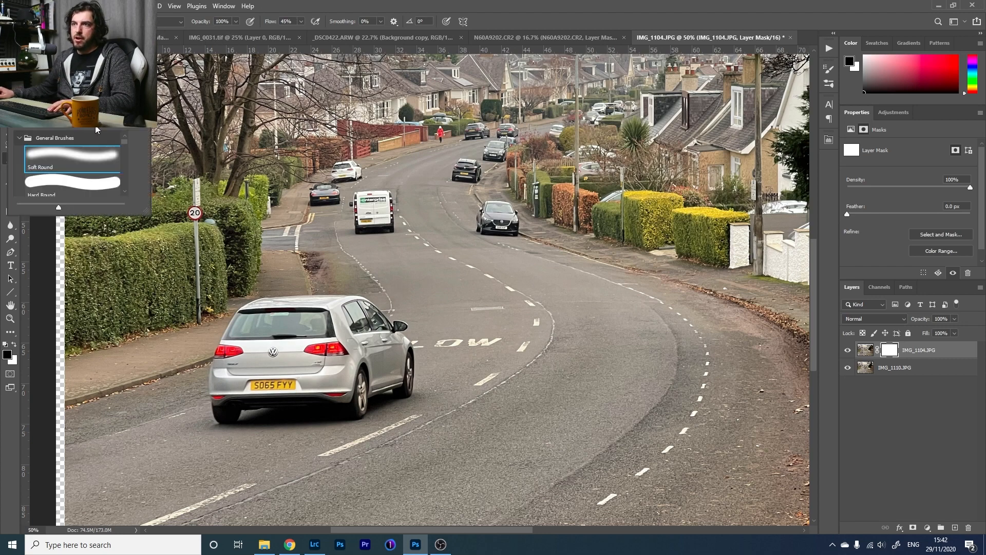
pyautogui.press('Escape')
pyautogui.click(301, 21)
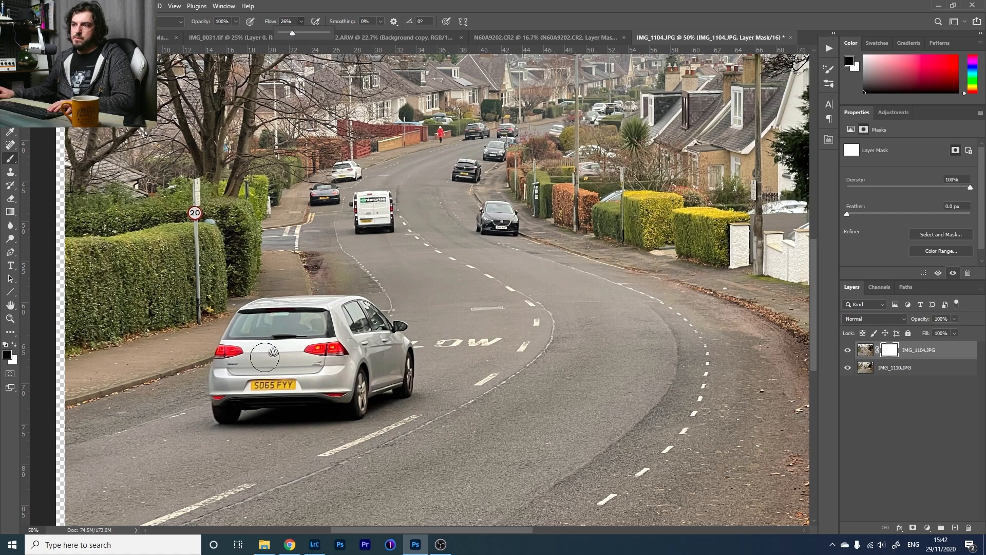
pyautogui.moveTo(303, 390)
pyautogui.mouseDown()
pyautogui.moveTo(262, 374)
pyautogui.moveTo(233, 382)
pyautogui.moveTo(243, 413)
pyautogui.moveTo(261, 411)
pyautogui.moveTo(202, 419)
pyautogui.moveTo(356, 373)
pyautogui.moveTo(216, 408)
pyautogui.moveTo(245, 399)
pyautogui.moveTo(226, 342)
pyautogui.moveTo(196, 350)
pyautogui.moveTo(316, 388)
pyautogui.moveTo(284, 420)
pyautogui.moveTo(363, 398)
pyautogui.moveTo(338, 378)
pyautogui.moveTo(312, 398)
pyautogui.moveTo(380, 403)
pyautogui.moveTo(385, 376)
pyautogui.moveTo(362, 381)
pyautogui.moveTo(389, 359)
pyautogui.moveTo(333, 336)
pyautogui.moveTo(361, 338)
pyautogui.moveTo(335, 335)
pyautogui.moveTo(347, 380)
pyautogui.moveTo(402, 395)
pyautogui.moveTo(406, 351)
pyautogui.moveTo(385, 360)
pyautogui.moveTo(433, 373)
pyautogui.moveTo(447, 360)
pyautogui.moveTo(416, 391)
pyautogui.moveTo(380, 364)
pyautogui.moveTo(437, 345)
pyautogui.moveTo(332, 318)
pyautogui.moveTo(359, 336)
pyautogui.moveTo(294, 328)
pyautogui.moveTo(399, 350)
pyautogui.moveTo(324, 304)
pyautogui.moveTo(322, 314)
pyautogui.moveTo(398, 346)
pyautogui.moveTo(374, 329)
pyautogui.moveTo(309, 317)
pyautogui.moveTo(252, 282)
pyautogui.moveTo(222, 337)
pyautogui.moveTo(249, 365)
pyautogui.moveTo(336, 358)
pyautogui.moveTo(388, 323)
pyautogui.mouseUp()
pyautogui.rightClick(248, 414)
pyautogui.press('Escape')
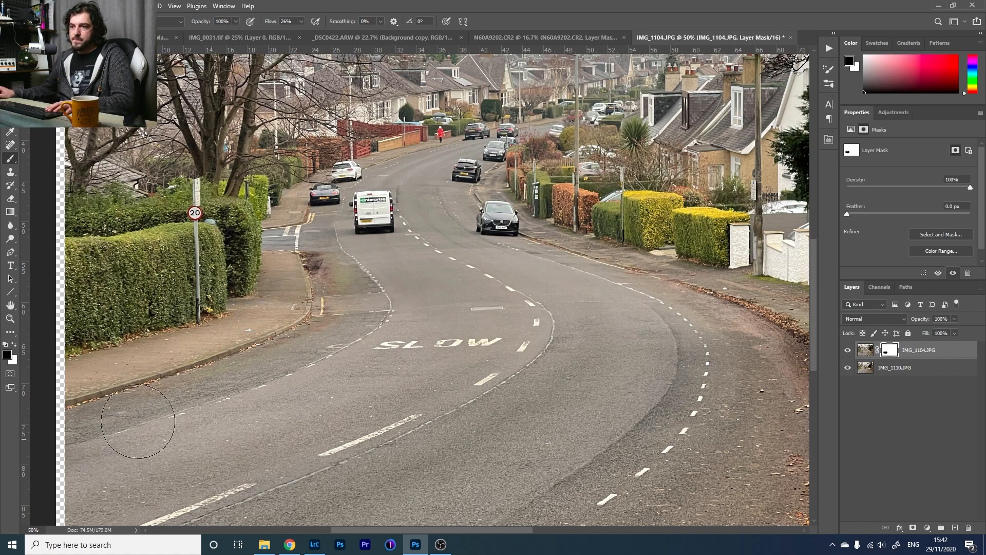
pyautogui.moveTo(138, 421); pyautogui.dragTo(180, 440)
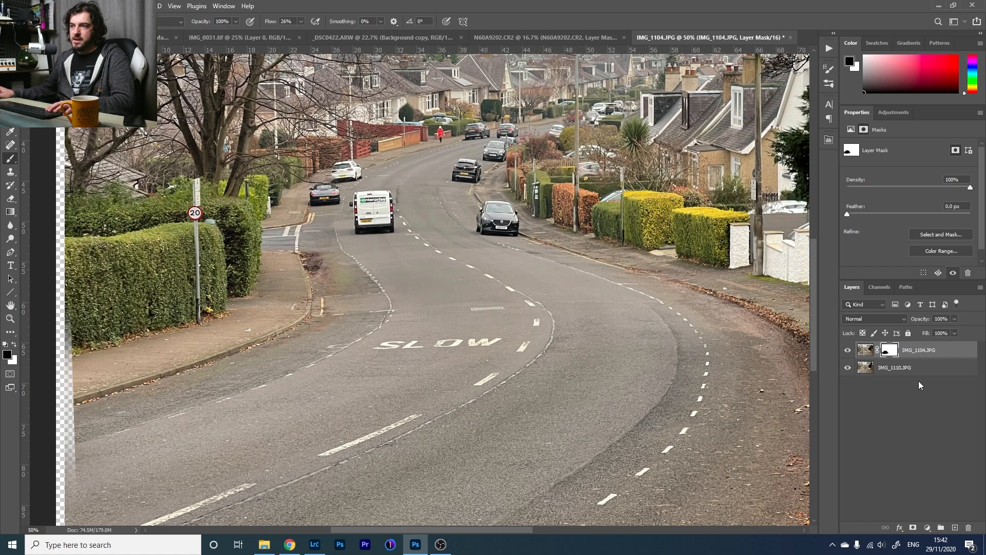
# Toggle the IMG_1104.JPG layer to compare the masked result with the photo below, checking the road around the white van up close
pyautogui.click(848, 350)
pyautogui.click(848, 351)
pyautogui.click(848, 351)
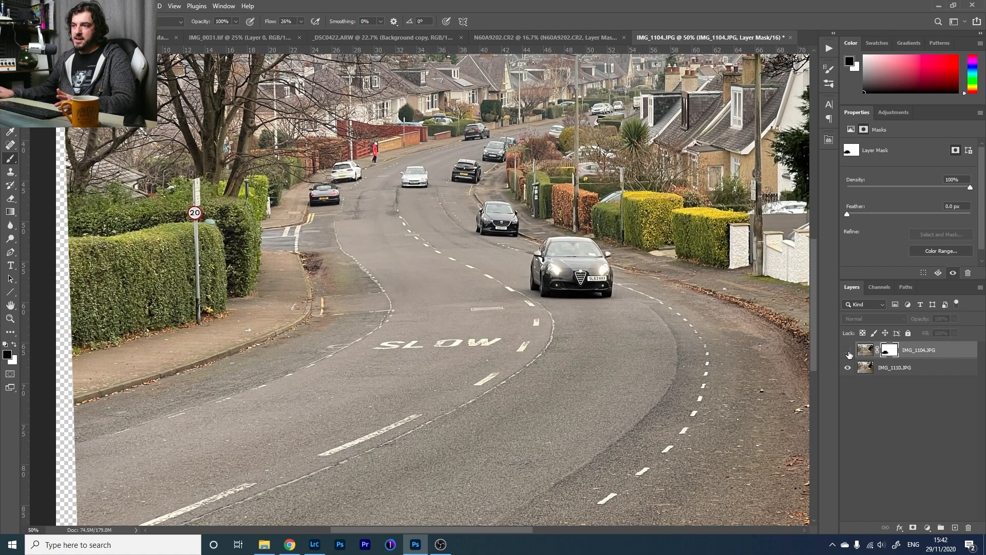
pyautogui.click(848, 351)
pyautogui.click(848, 350)
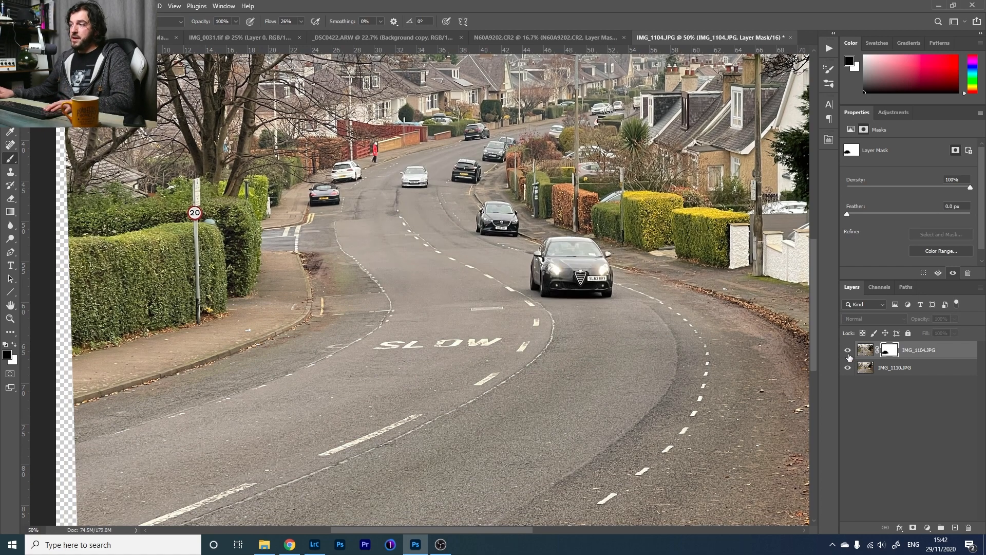
pyautogui.click(848, 351)
pyautogui.press('z')
pyautogui.click(385, 196)
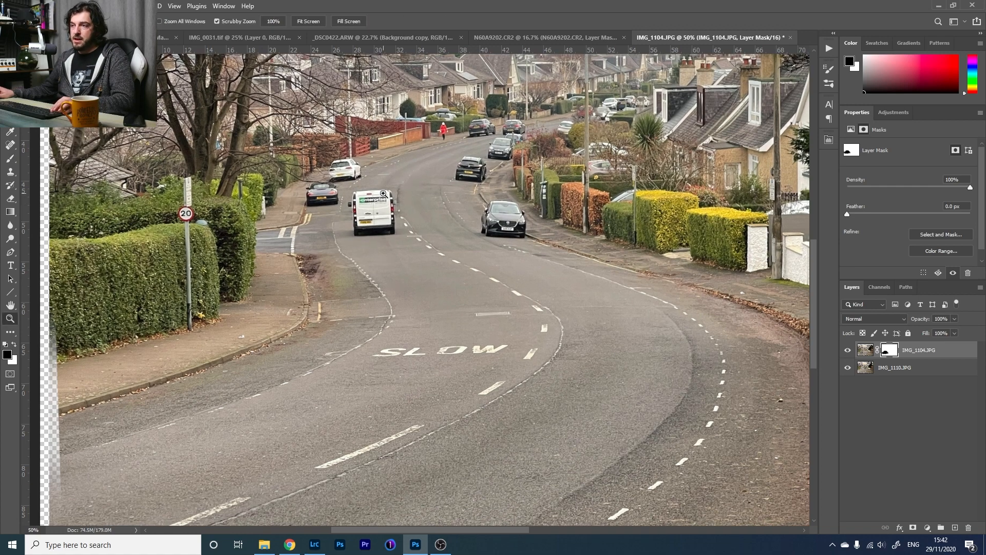
pyautogui.click(848, 351)
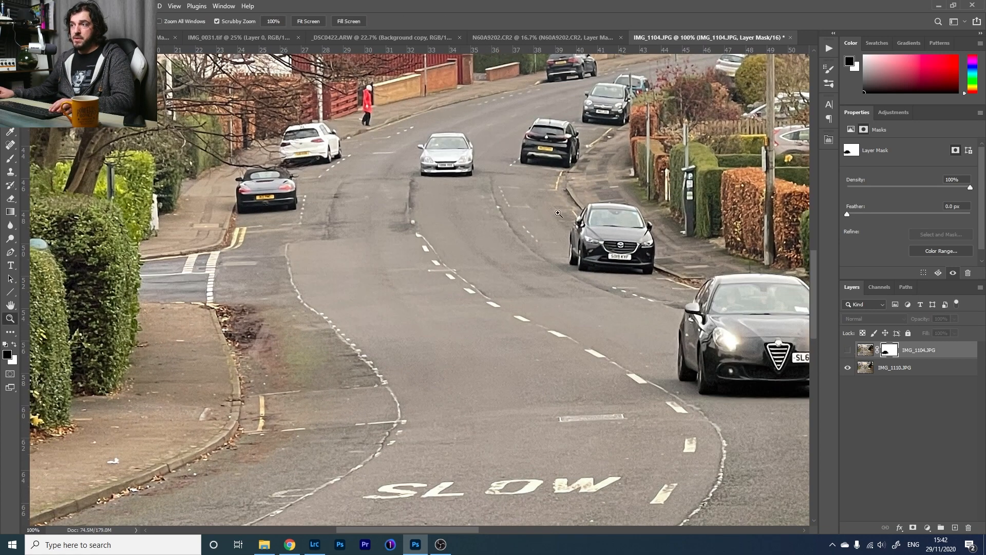
pyautogui.click(847, 349)
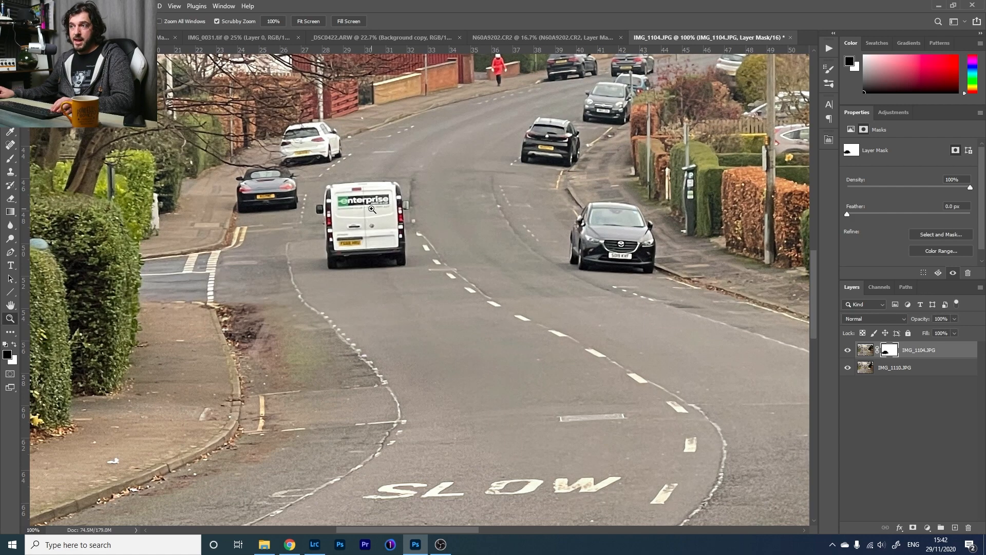
# Mask out the white van on the road by painting black with a 37 px soft brush
pyautogui.click(372, 209)
pyautogui.click(372, 209)
pyautogui.press('b')
pyautogui.rightClick(406, 337)
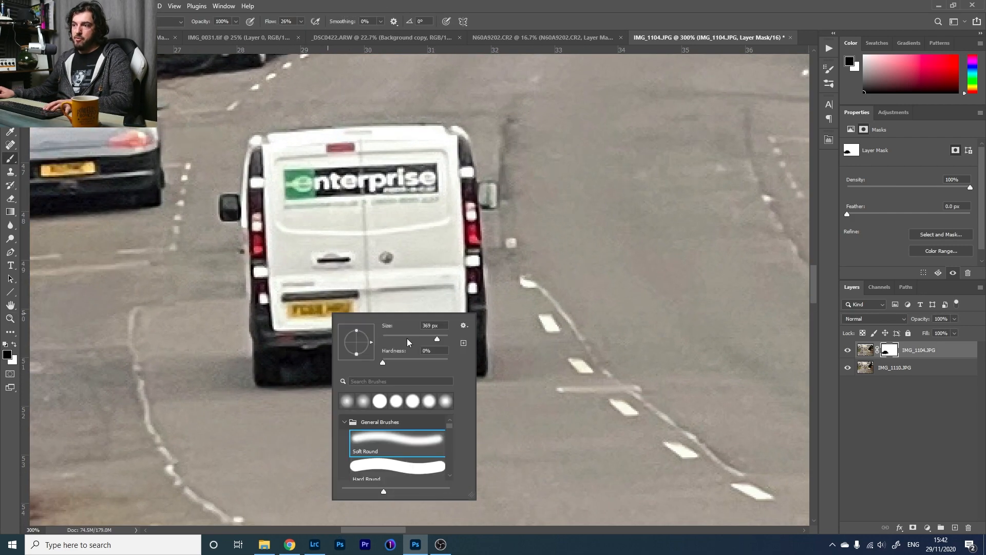
pyautogui.moveTo(405, 338); pyautogui.dragTo(395, 338)
pyautogui.moveTo(267, 165)
pyautogui.mouseDown()
pyautogui.moveTo(295, 252)
pyautogui.moveTo(275, 182)
pyautogui.moveTo(242, 185)
pyautogui.moveTo(257, 234)
pyautogui.moveTo(293, 224)
pyautogui.moveTo(267, 277)
pyautogui.moveTo(400, 154)
pyautogui.moveTo(446, 136)
pyautogui.moveTo(459, 154)
pyautogui.moveTo(442, 185)
pyautogui.moveTo(359, 221)
pyautogui.moveTo(488, 216)
pyautogui.moveTo(391, 288)
pyautogui.moveTo(411, 329)
pyautogui.moveTo(391, 360)
pyautogui.moveTo(454, 305)
pyautogui.mouseUp()
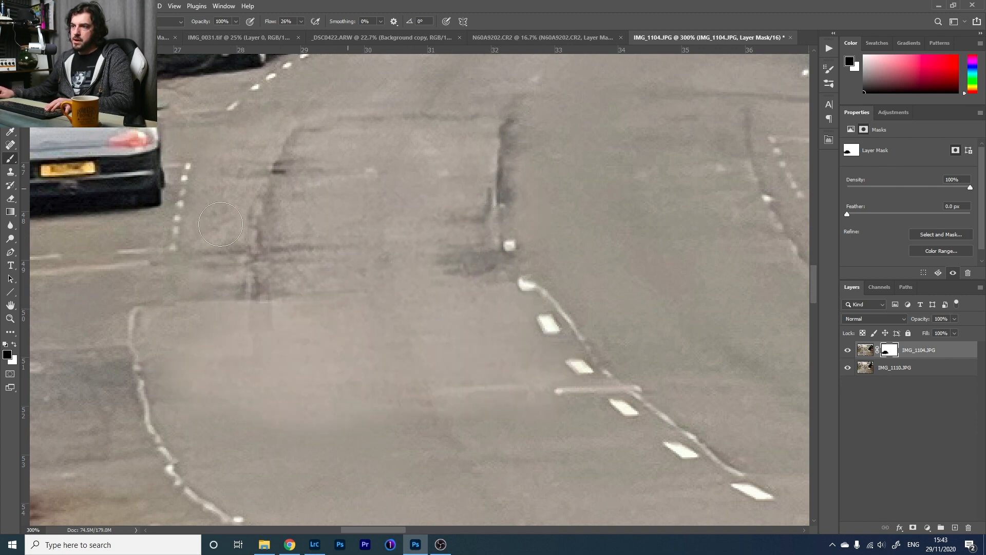
pyautogui.moveTo(198, 300)
pyautogui.mouseDown()
pyautogui.moveTo(195, 368)
pyautogui.moveTo(278, 318)
pyautogui.moveTo(296, 272)
pyautogui.mouseUp()
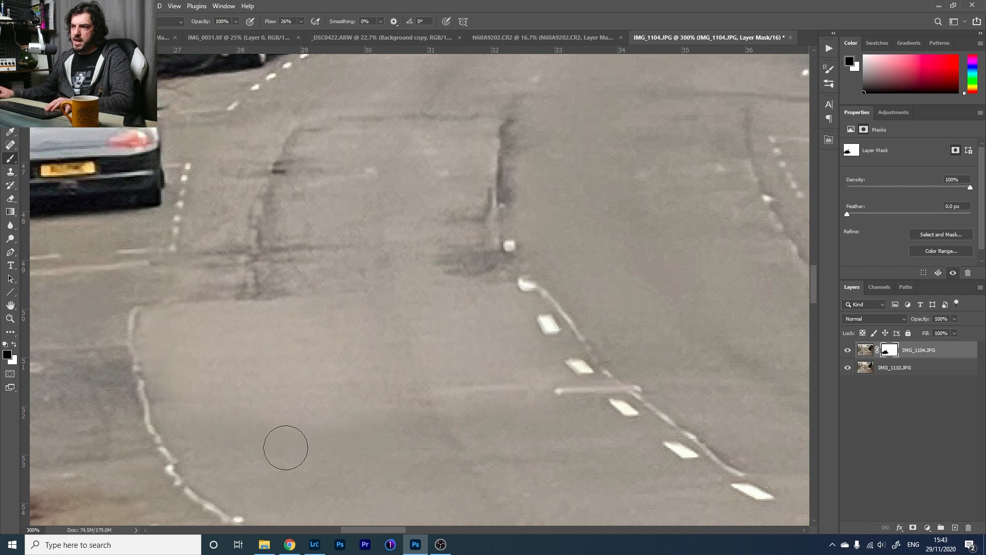
pyautogui.moveTo(309, 337); pyautogui.dragTo(327, 277)
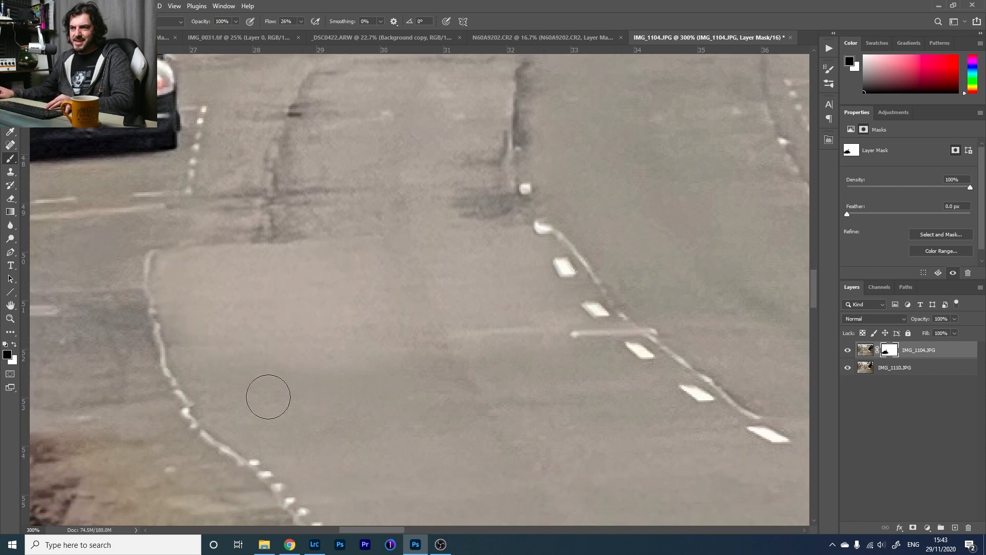
# Enlarge the brush to 161 px and blend the mask edges on the road surface below where the van stood
pyautogui.rightClick(372, 233)
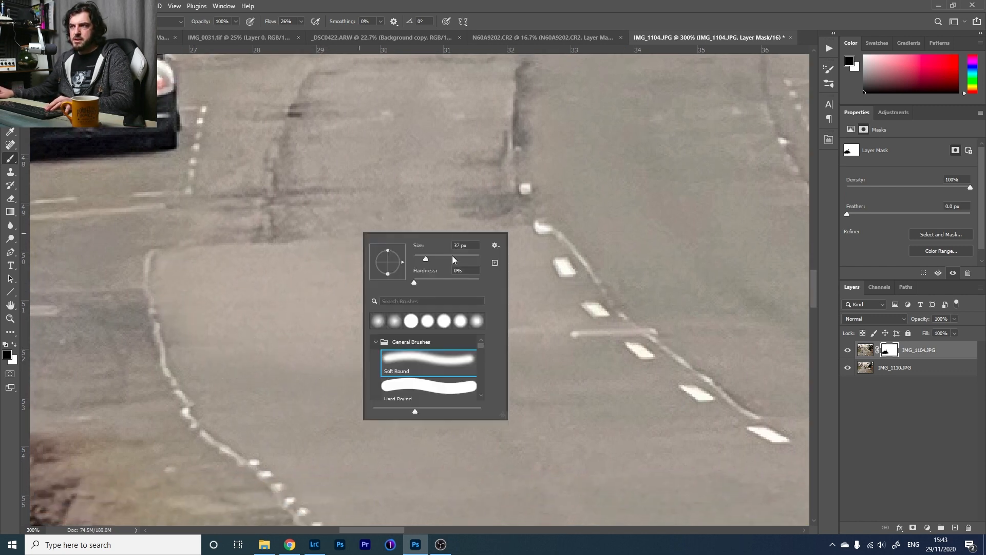
pyautogui.click(396, 2)
pyautogui.moveTo(204, 401)
pyautogui.mouseDown()
pyautogui.moveTo(387, 416)
pyautogui.moveTo(603, 409)
pyautogui.mouseUp()
pyautogui.moveTo(581, 348); pyautogui.dragTo(557, 189)
pyautogui.moveTo(569, 291); pyautogui.dragTo(568, 275)
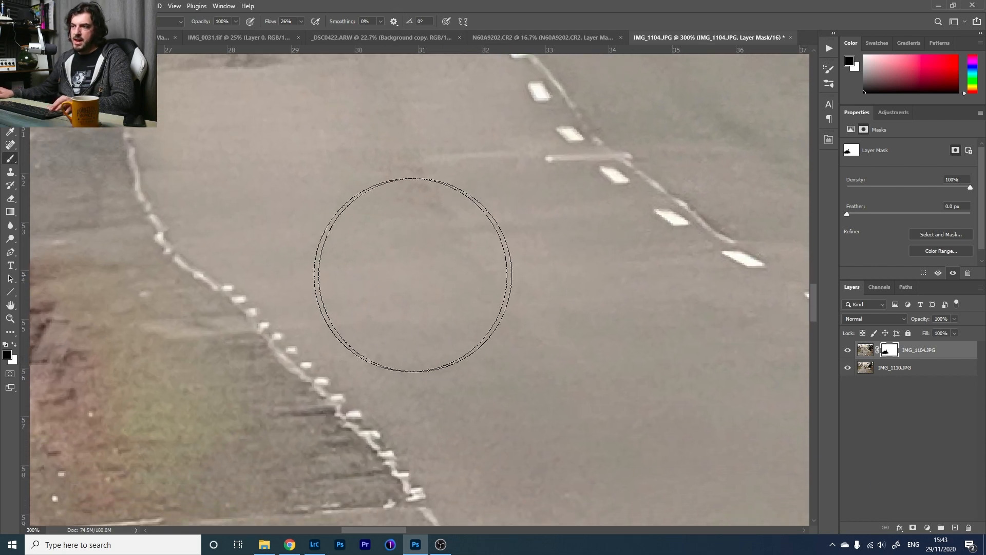
# Fit the whole photo on screen and compare it with the photo below by toggling the IMG_1104.JPG layer
pyautogui.press('z')
pyautogui.rightClick(365, 273)
pyautogui.click(408, 286)
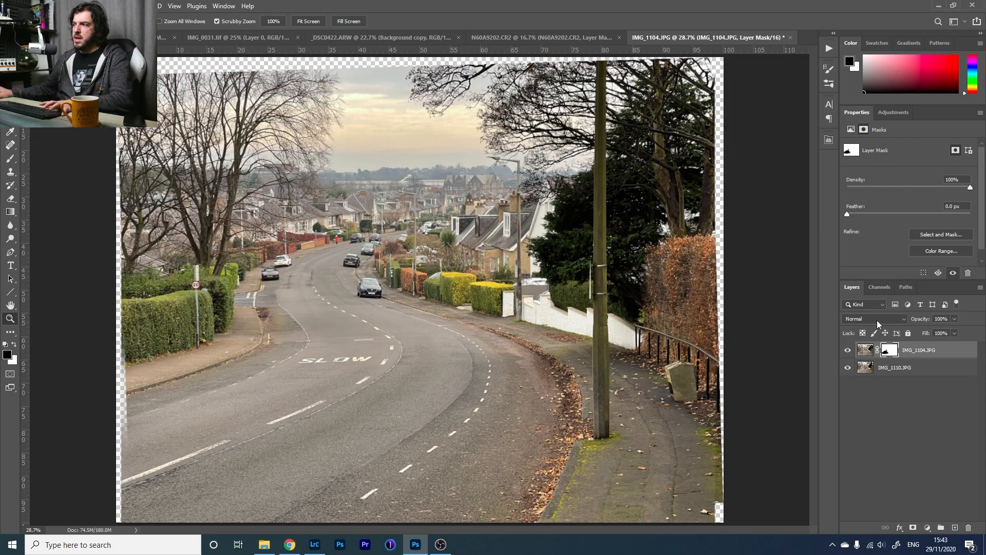
pyautogui.click(848, 351)
pyautogui.click(848, 351)
pyautogui.click(848, 351)
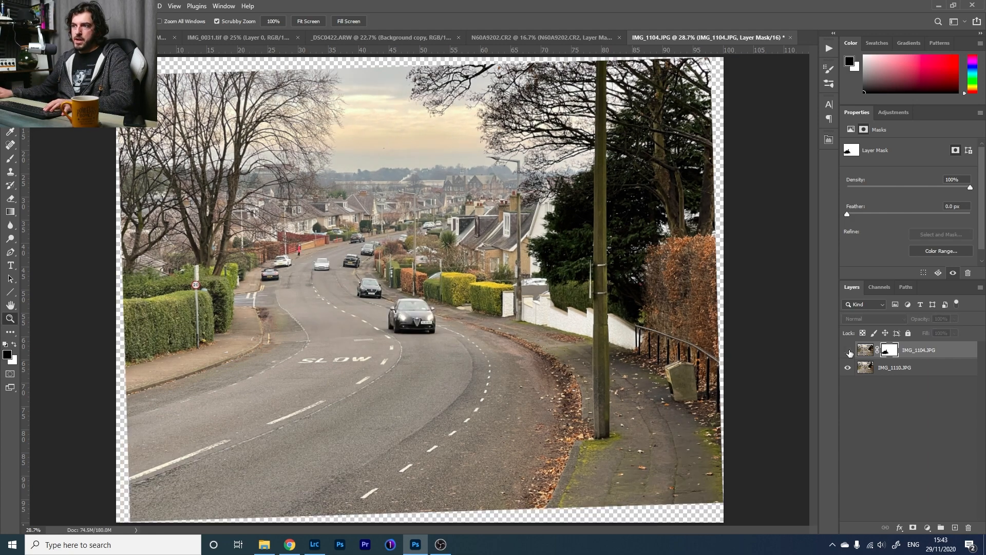
pyautogui.click(848, 351)
pyautogui.click(848, 351)
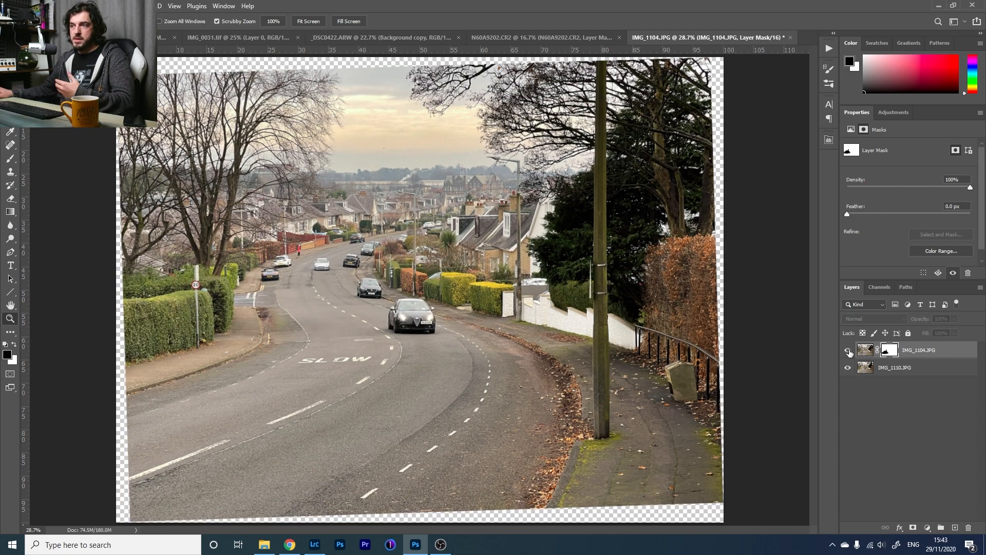
pyautogui.click(848, 351)
pyautogui.click(848, 351)
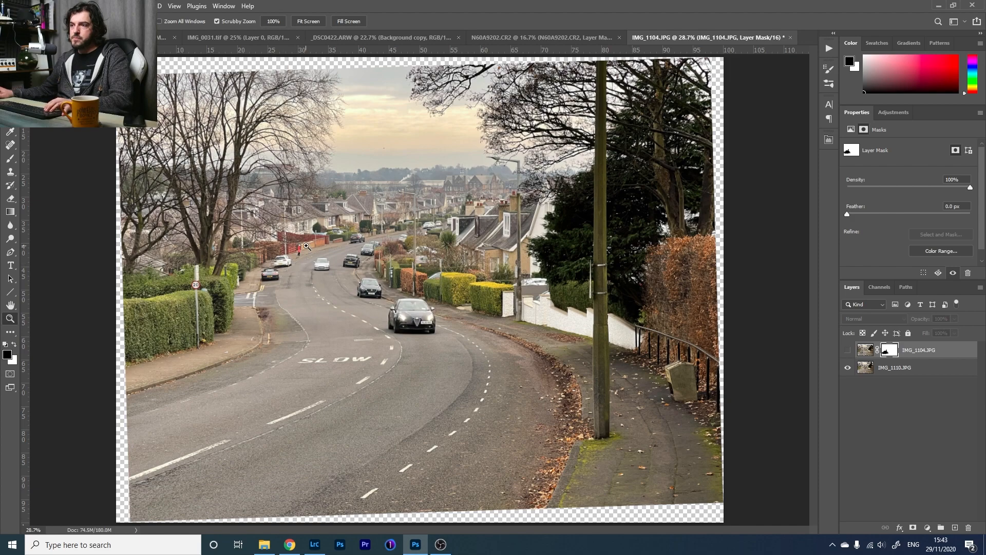
pyautogui.click(848, 350)
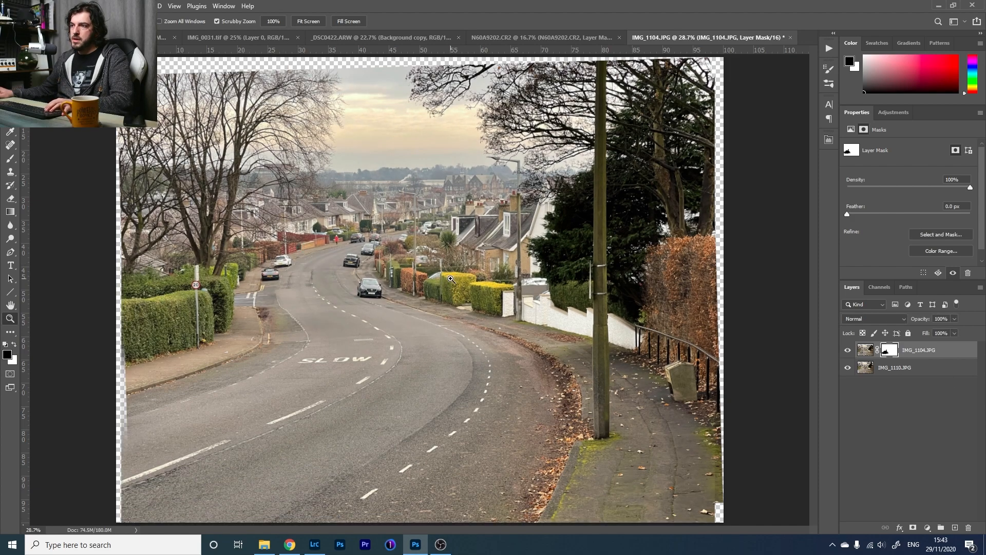
# Mask out the distant pedestrian in the red coat and the farthest dark car on the road with a smaller soft brush
pyautogui.moveTo(337, 240); pyautogui.dragTo(340, 242)
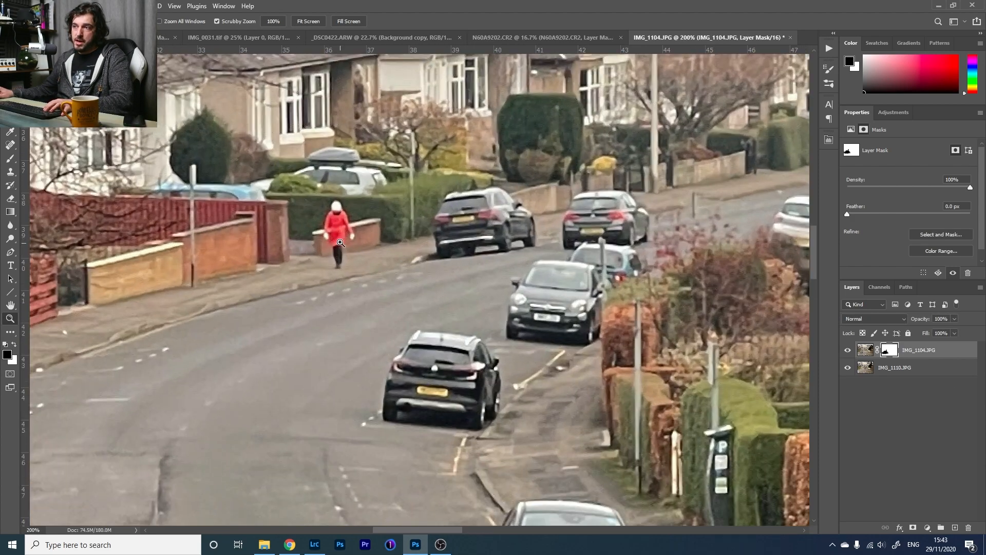
pyautogui.click(340, 242)
pyautogui.press('b')
pyautogui.rightClick(387, 273)
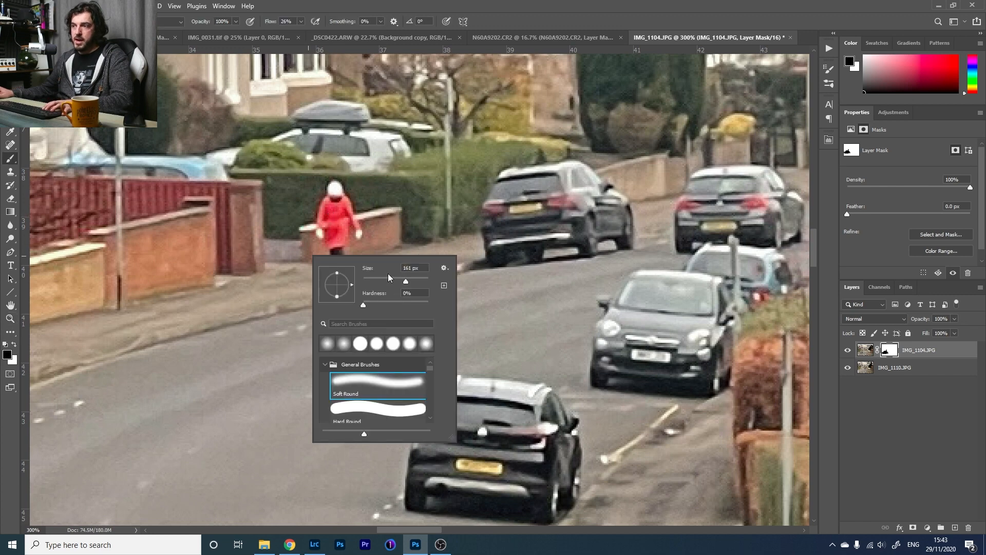
pyautogui.moveTo(378, 279); pyautogui.dragTo(378, 278)
pyautogui.moveTo(330, 193)
pyautogui.mouseDown()
pyautogui.moveTo(337, 253)
pyautogui.moveTo(338, 232)
pyautogui.moveTo(331, 216)
pyautogui.moveTo(334, 290)
pyautogui.mouseUp()
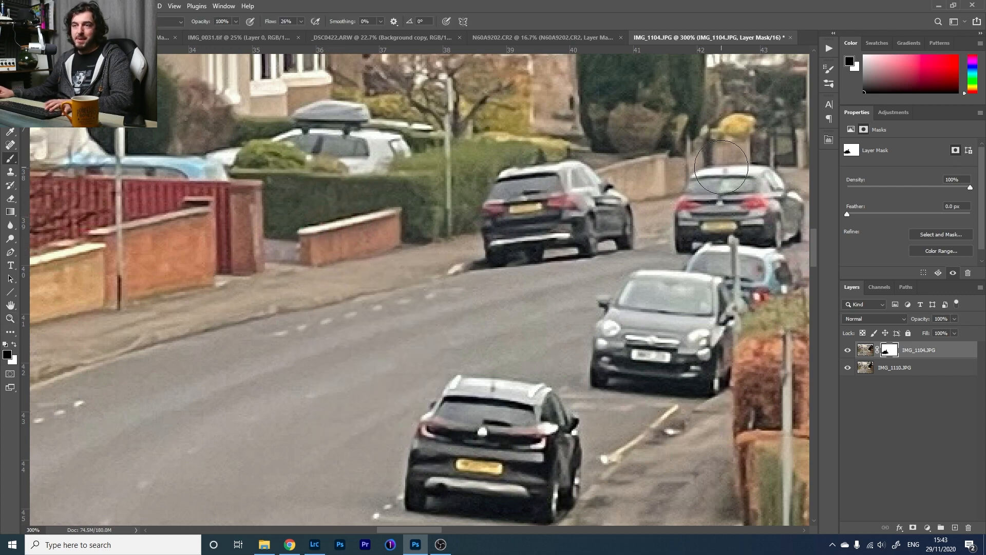
pyautogui.moveTo(703, 199)
pyautogui.mouseDown()
pyautogui.moveTo(429, 244)
pyautogui.moveTo(442, 278)
pyautogui.moveTo(418, 272)
pyautogui.moveTo(483, 278)
pyautogui.moveTo(523, 245)
pyautogui.moveTo(369, 200)
pyautogui.moveTo(441, 216)
pyautogui.mouseUp()
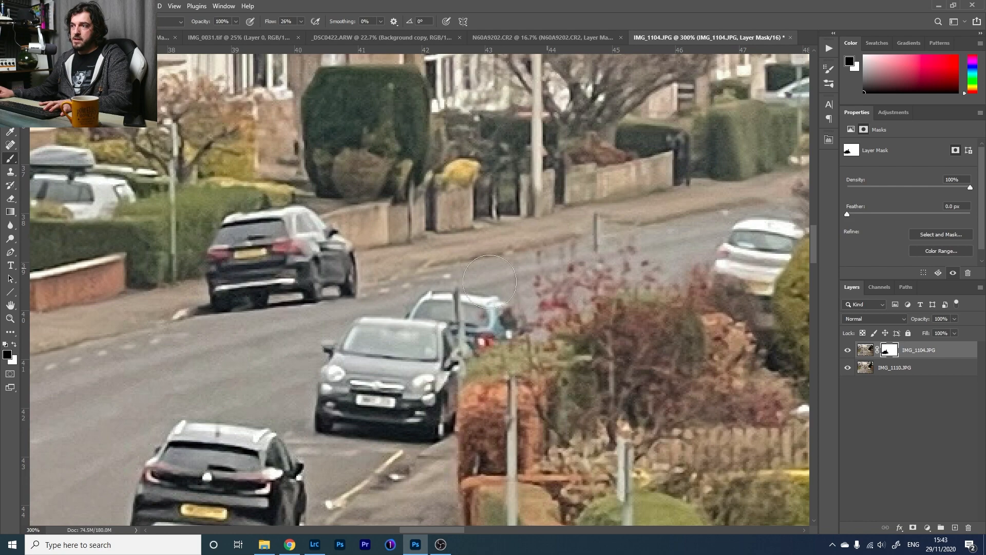
pyautogui.moveTo(503, 329); pyautogui.dragTo(491, 333)
# Fit the whole street photo on screen again and check the finished removals by toggling the IMG_1104.JPG layer
pyautogui.press('z')
pyautogui.rightClick(365, 218)
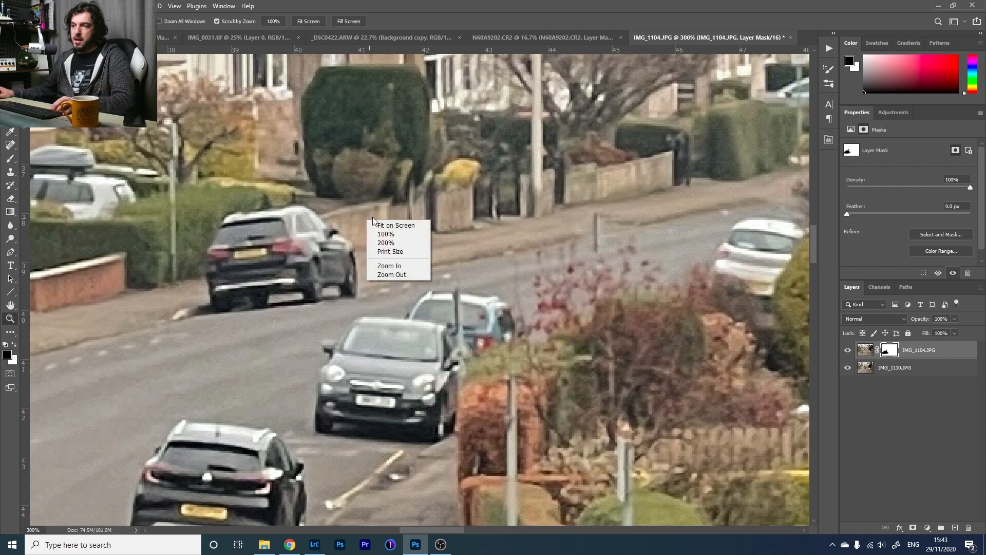
pyautogui.click(478, 4)
pyautogui.rightClick(310, 256)
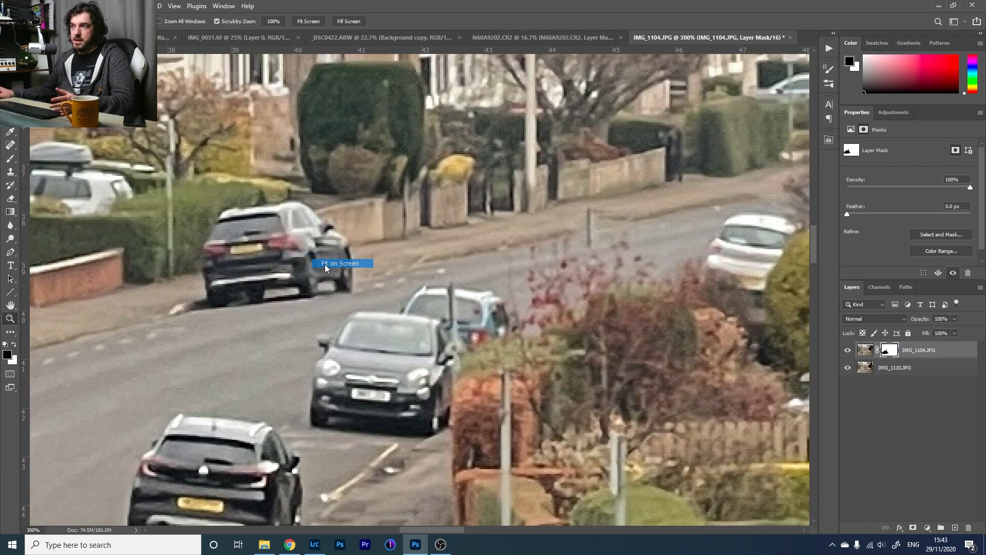
pyautogui.click(324, 264)
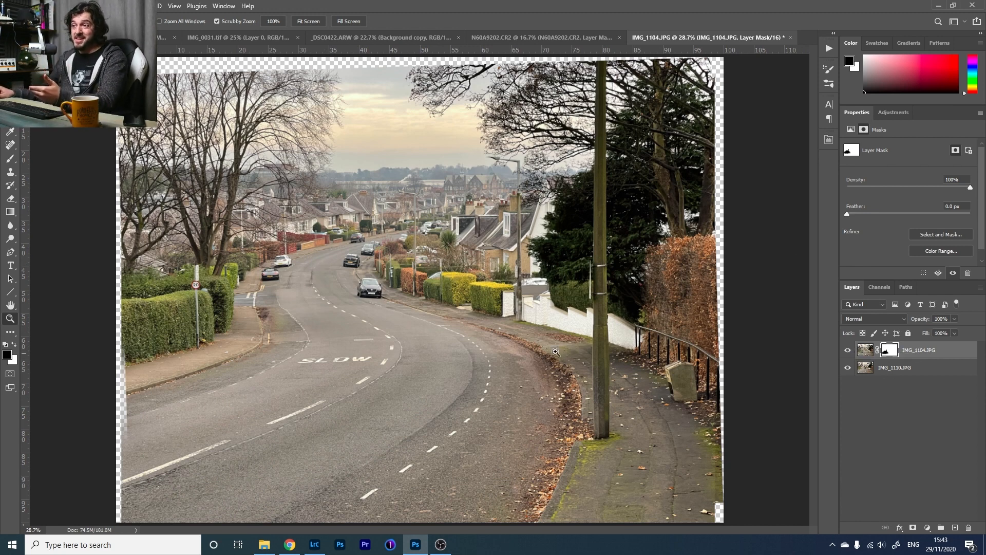
pyautogui.click(846, 353)
pyautogui.click(847, 354)
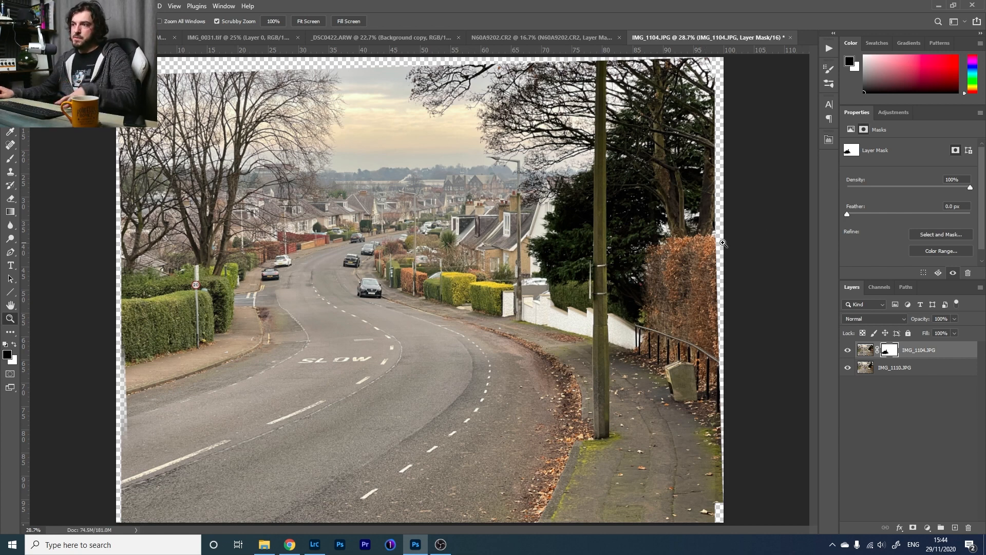
pyautogui.click(880, 322)
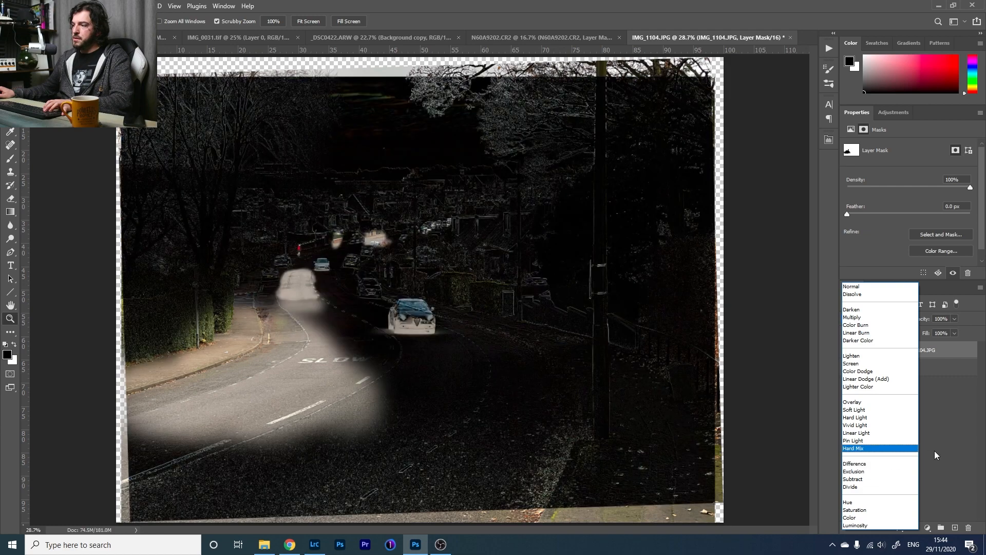
pyautogui.click(951, 448)
pyautogui.click(220, 5)
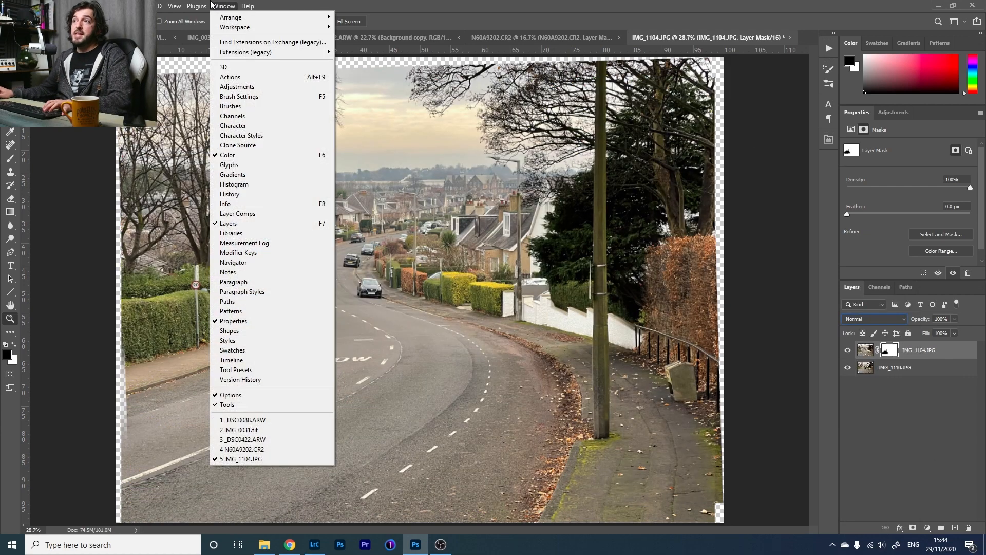
pyautogui.click(224, 4)
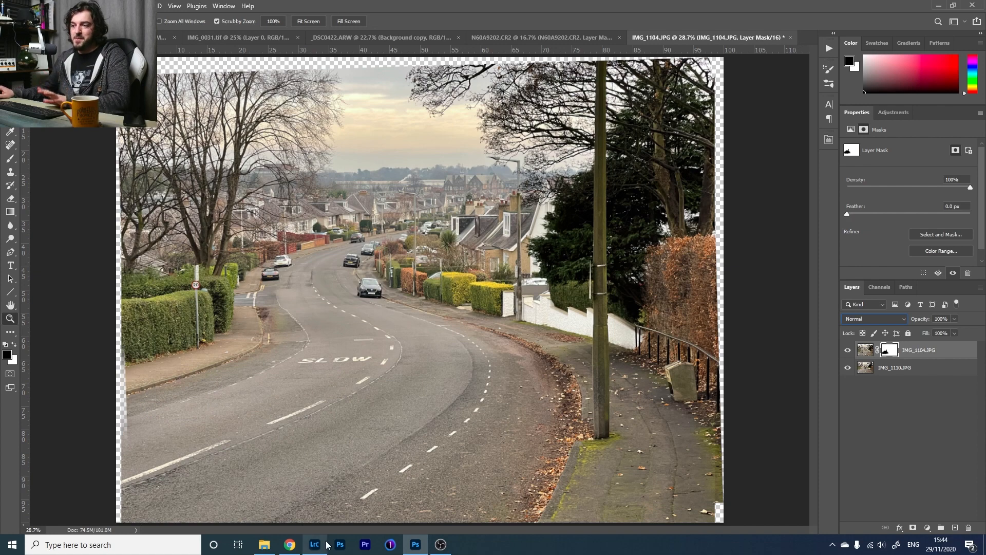
# Switch to Lightroom, select the game console photo N60A9165.CR2 and inspect the dust around the two controllers up close
pyautogui.click(354, 493)
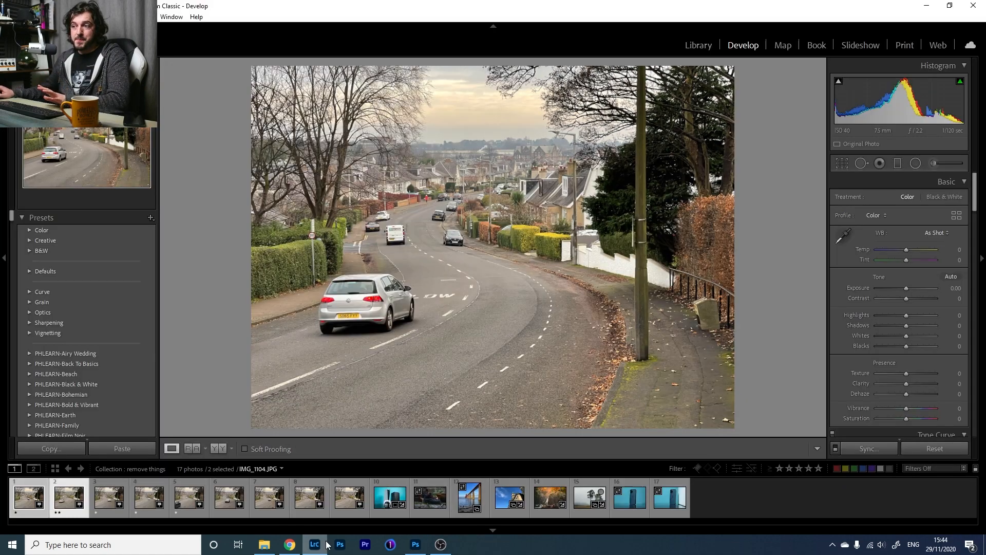
pyautogui.click(381, 497)
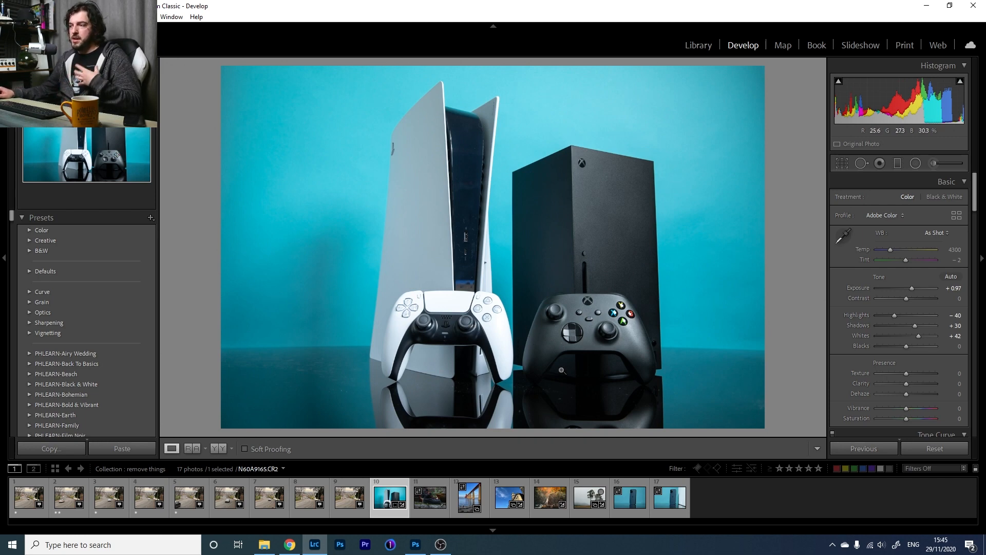
pyautogui.click(556, 403)
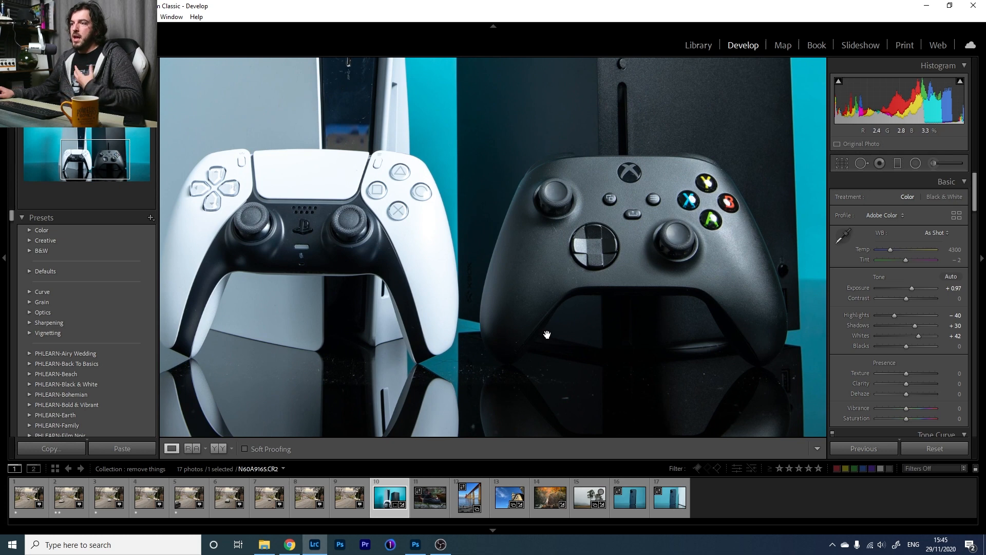
pyautogui.click(570, 348)
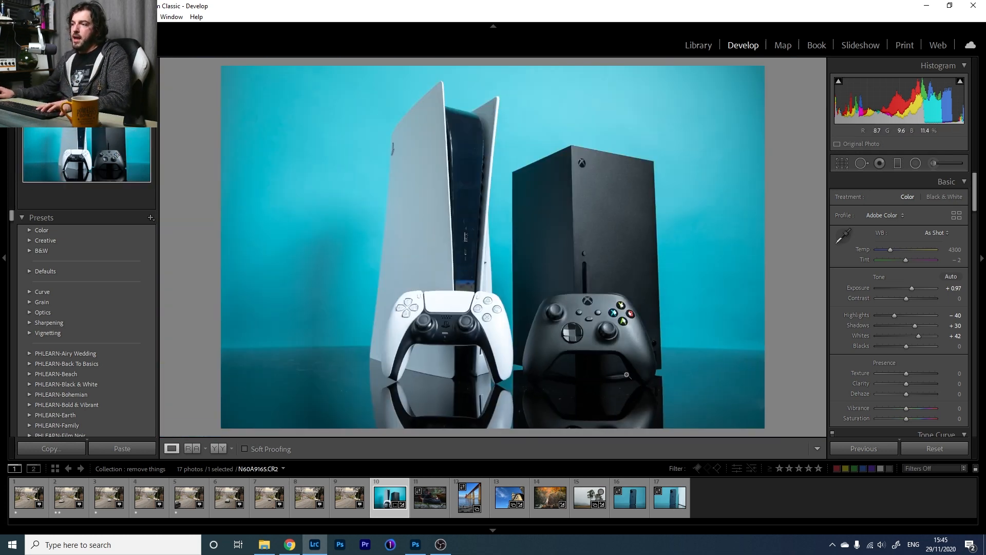
pyautogui.click(627, 375)
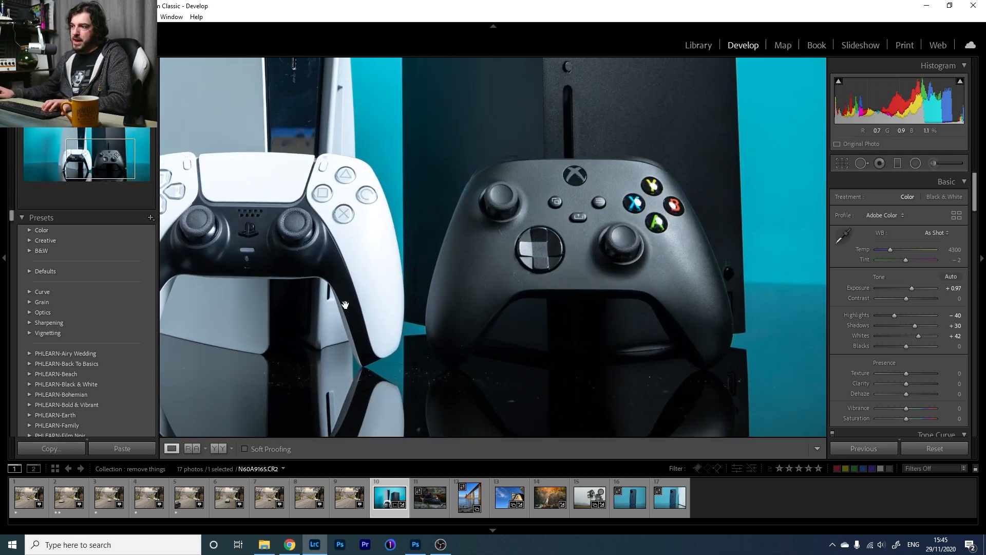
# Open the console photo for editing in Photoshop and duplicate its Background layer
pyautogui.rightClick(423, 342)
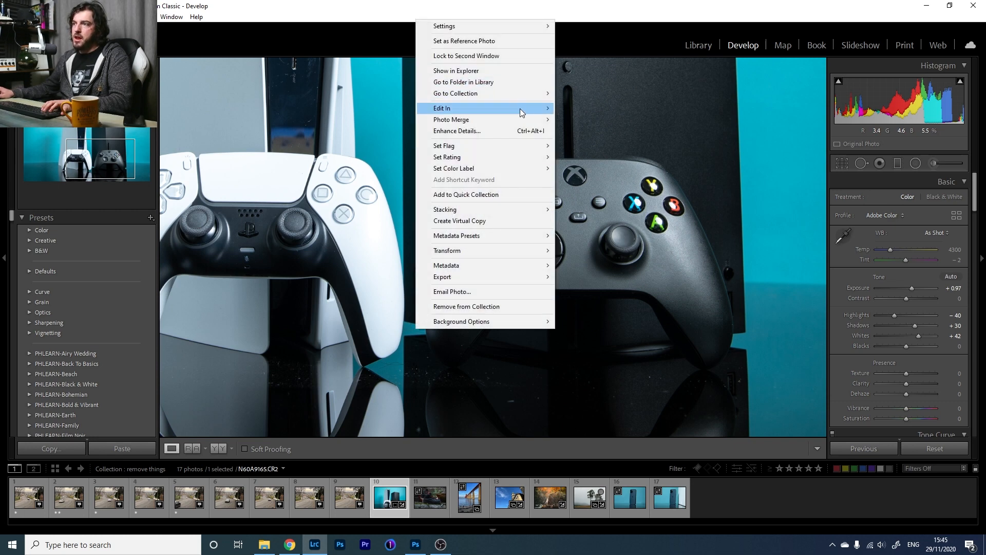
pyautogui.moveTo(523, 109)
pyautogui.click(579, 109)
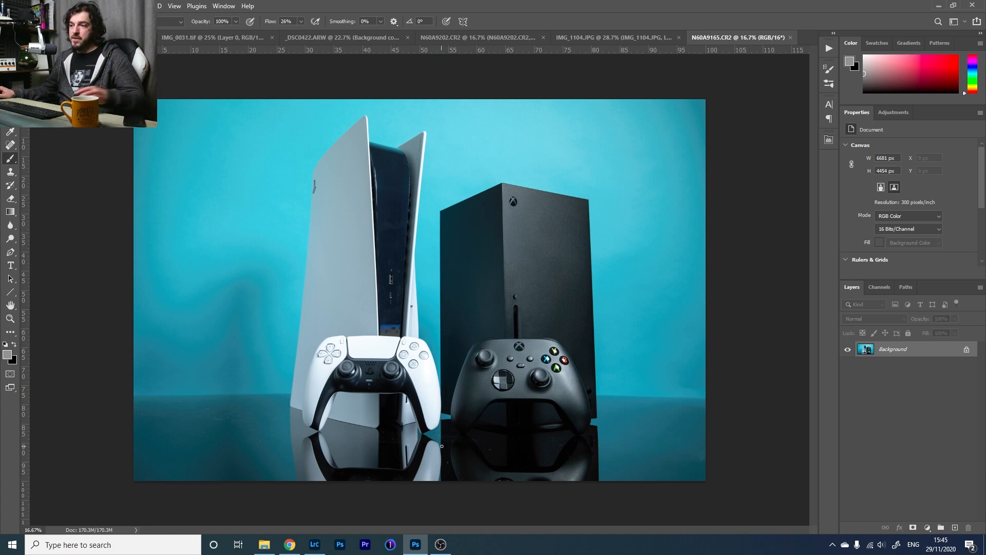
pyautogui.moveTo(893, 349); pyautogui.dragTo(955, 529)
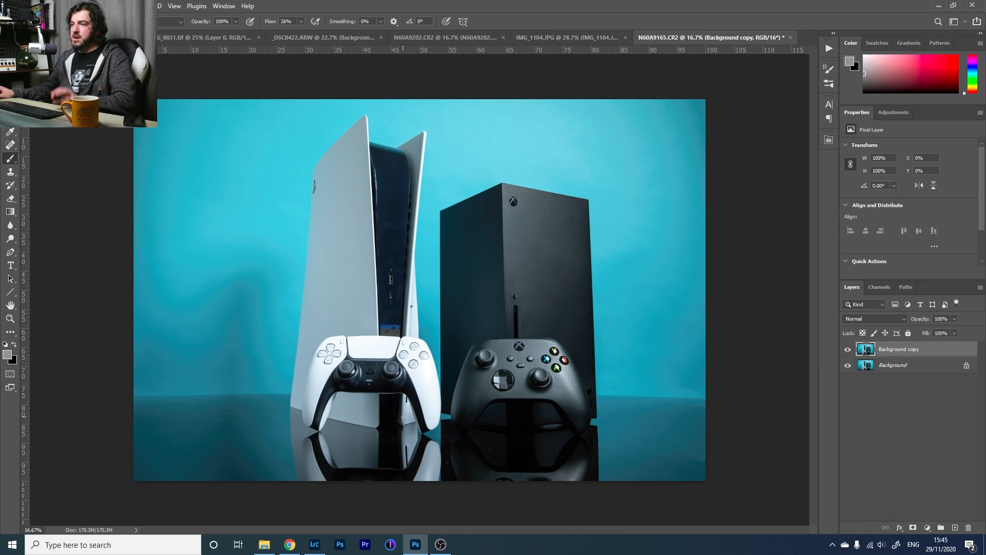
# Heal the dust specks on the glossy surface beneath the black controller with a 64 px Spot Healing Brush
pyautogui.press('z')
pyautogui.moveTo(501, 445); pyautogui.dragTo(501, 446)
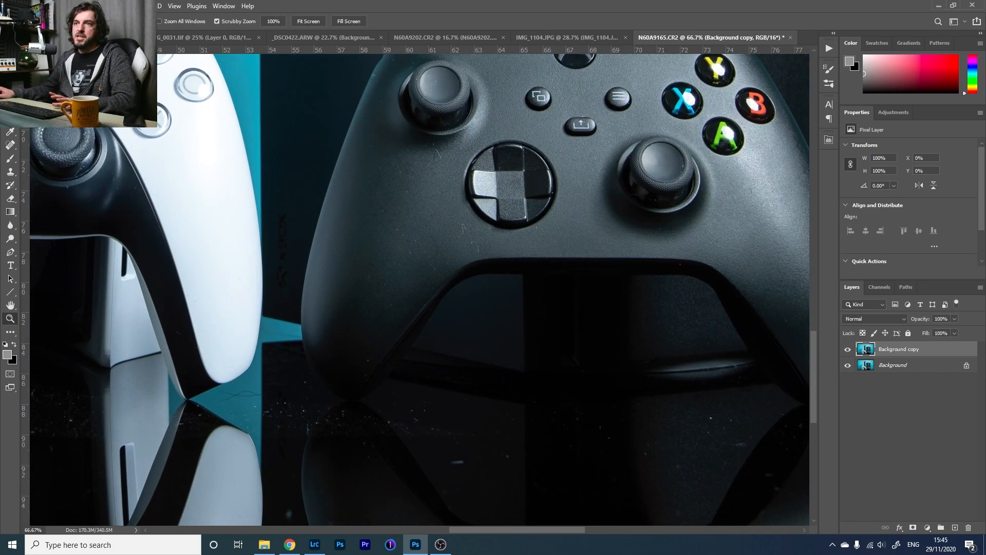
pyautogui.click(11, 145)
pyautogui.rightClick(531, 435)
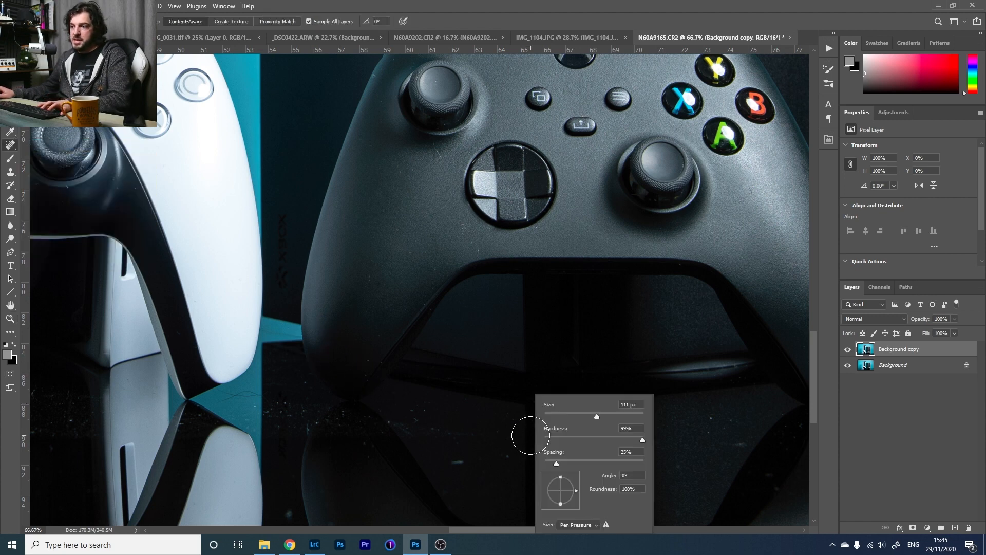
pyautogui.click(460, 464)
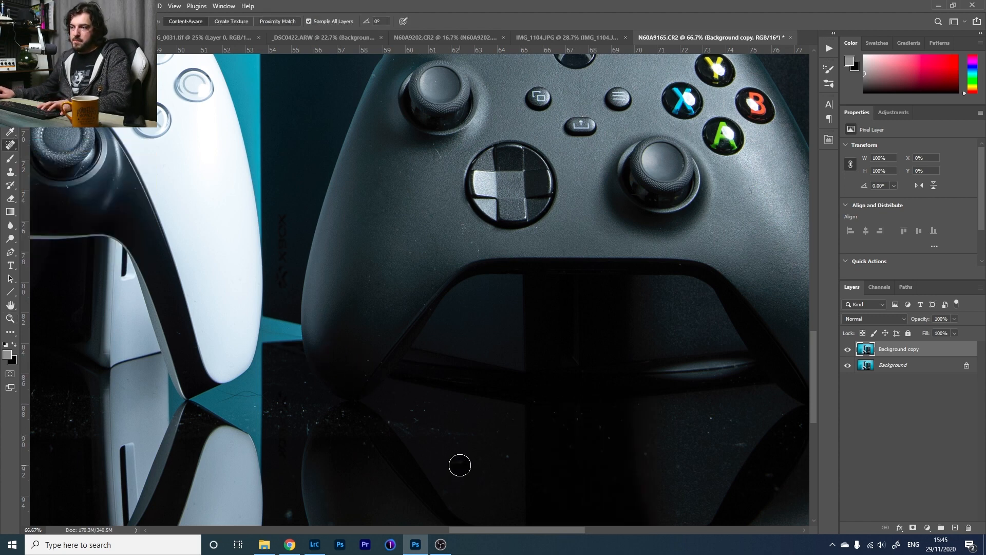
pyautogui.click(507, 458)
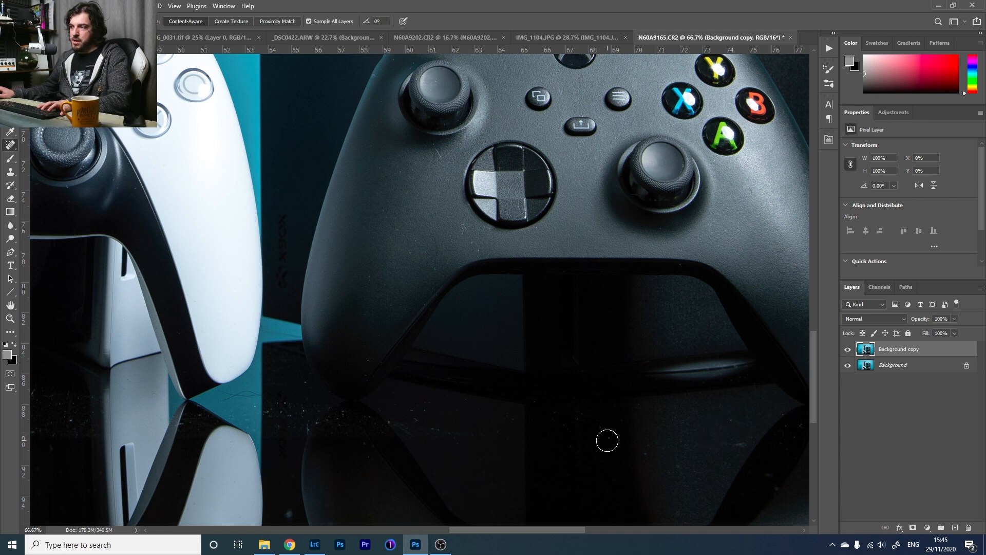
# Heal the thin hairs on the teal strip between the two controllers with a smaller Spot Healing Brush
pyautogui.scroll(3, 248, 403)
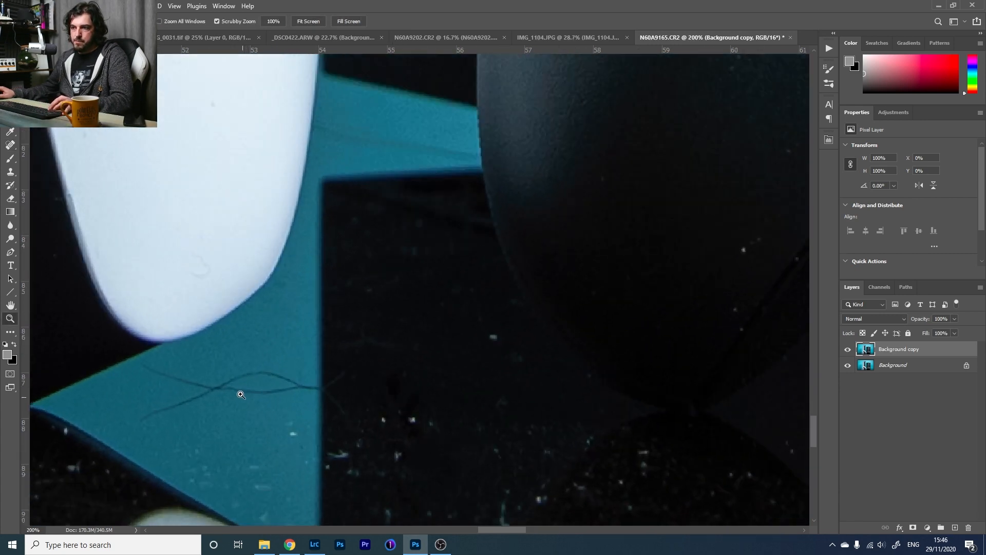
pyautogui.press('b')
pyautogui.press('j')
pyautogui.rightClick(180, 406)
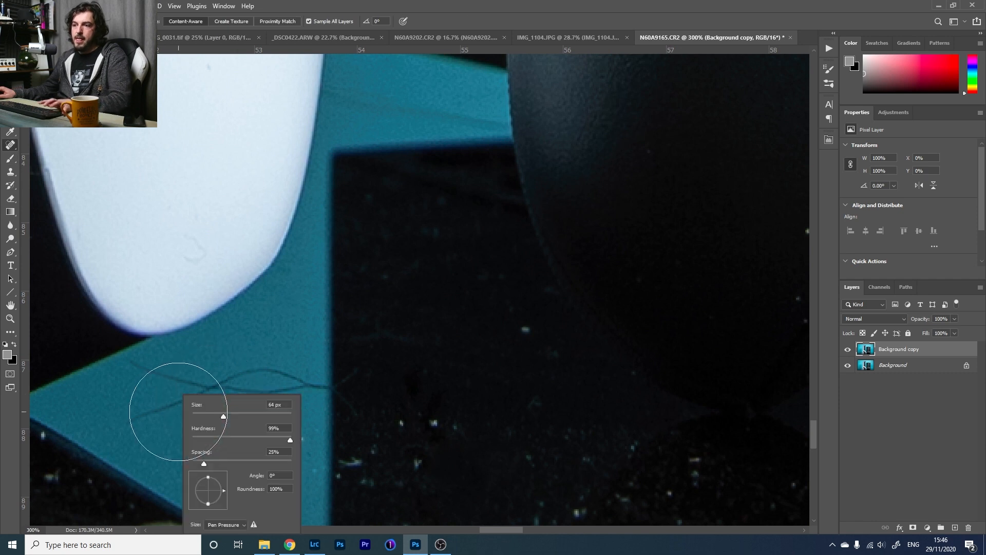
pyautogui.moveTo(133, 370)
pyautogui.mouseDown()
pyautogui.moveTo(188, 389)
pyautogui.moveTo(135, 418)
pyautogui.moveTo(228, 383)
pyautogui.moveTo(315, 388)
pyautogui.mouseUp()
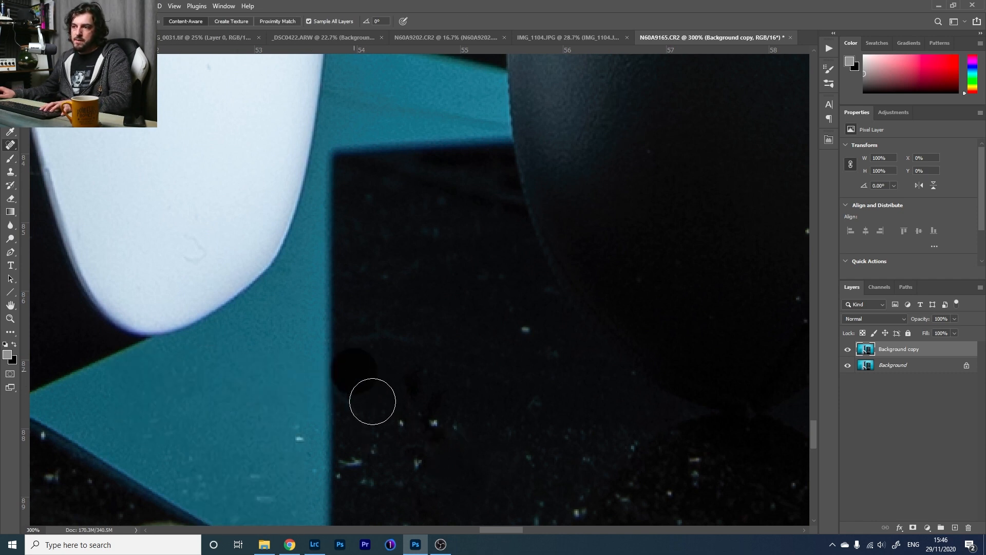
# Heal the white specks on the teal strip and on the dark surface next to it
pyautogui.click(408, 461)
pyautogui.click(300, 440)
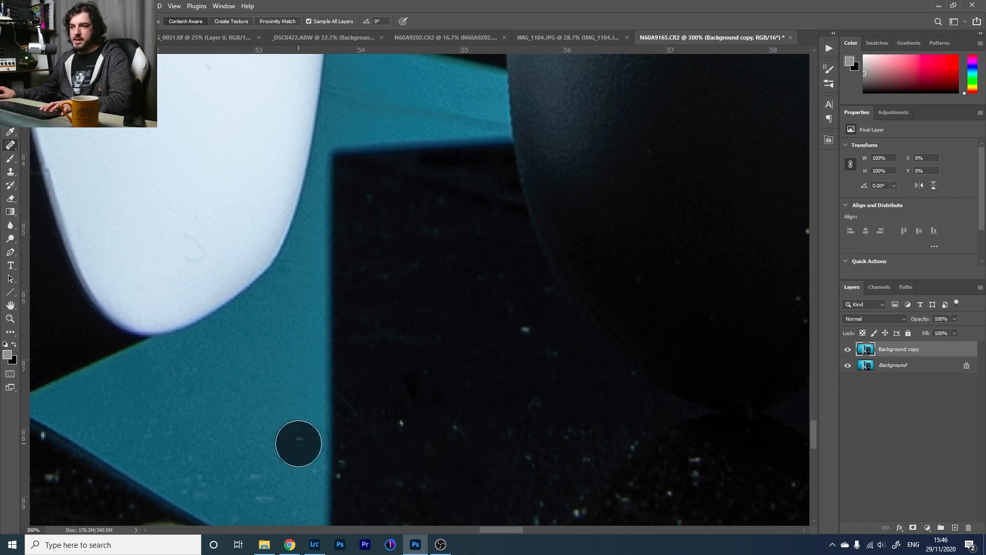
pyautogui.moveTo(417, 416); pyautogui.dragTo(410, 426)
pyautogui.click(533, 336)
# Heal the cluster of dust specks around the reflection of the black controller's left grip
pyautogui.moveTo(615, 437); pyautogui.dragTo(400, 278)
pyautogui.click(416, 288)
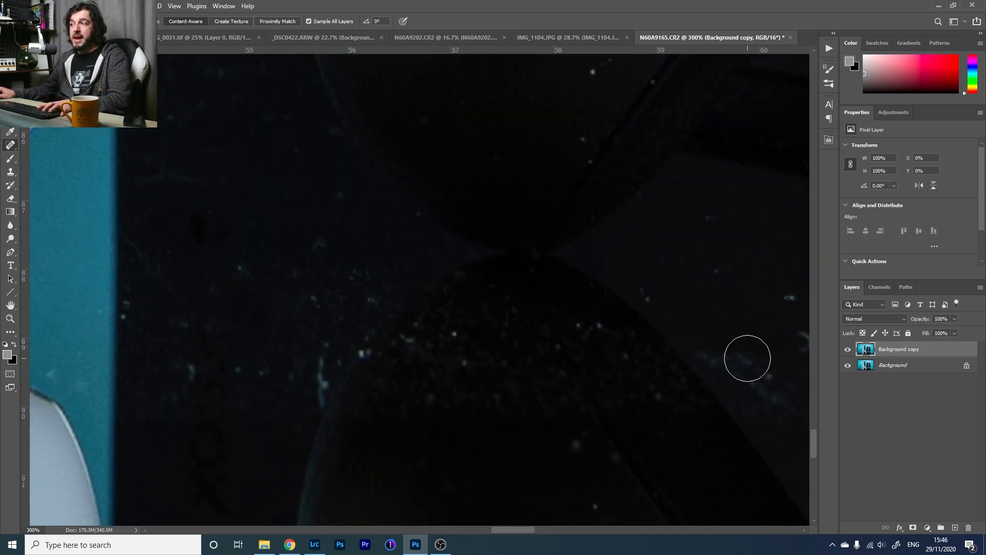
pyautogui.moveTo(687, 342)
pyautogui.mouseDown()
pyautogui.moveTo(461, 325)
pyautogui.moveTo(436, 350)
pyautogui.moveTo(393, 359)
pyautogui.mouseUp()
pyautogui.click(575, 284)
pyautogui.click(592, 322)
pyautogui.click(620, 280)
# Heal the small specks on the teal floor to the left of the white controller
pyautogui.press('z')
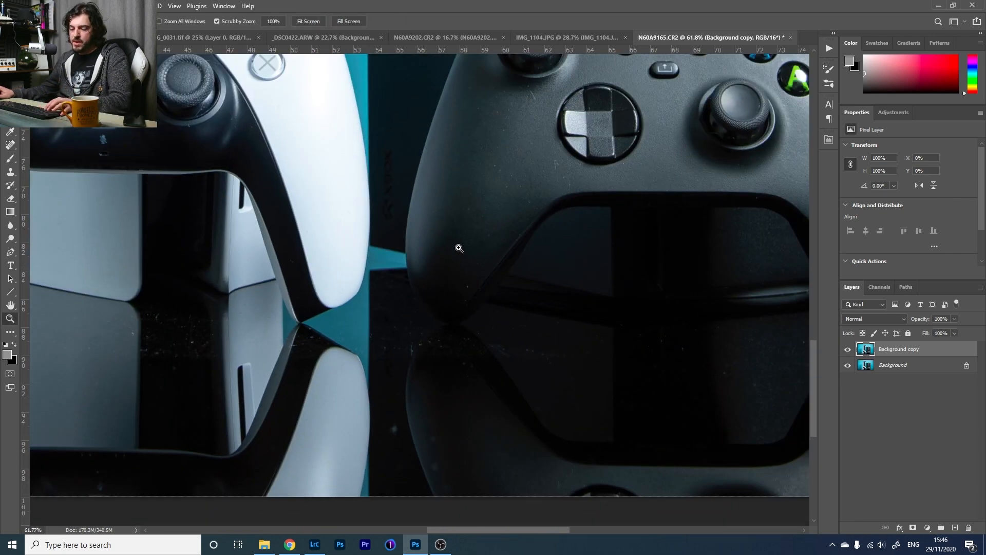
pyautogui.moveTo(140, 341); pyautogui.dragTo(728, 378)
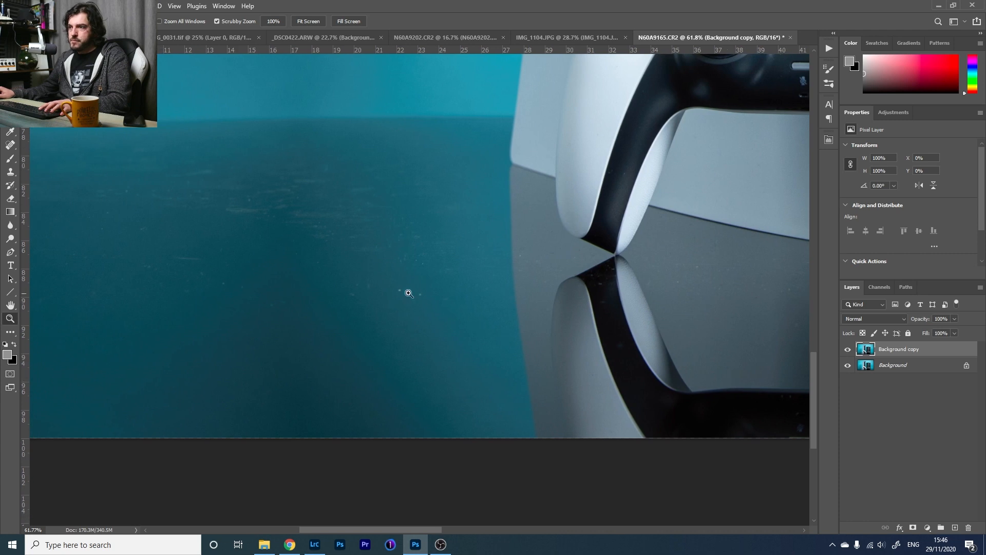
pyautogui.press('j')
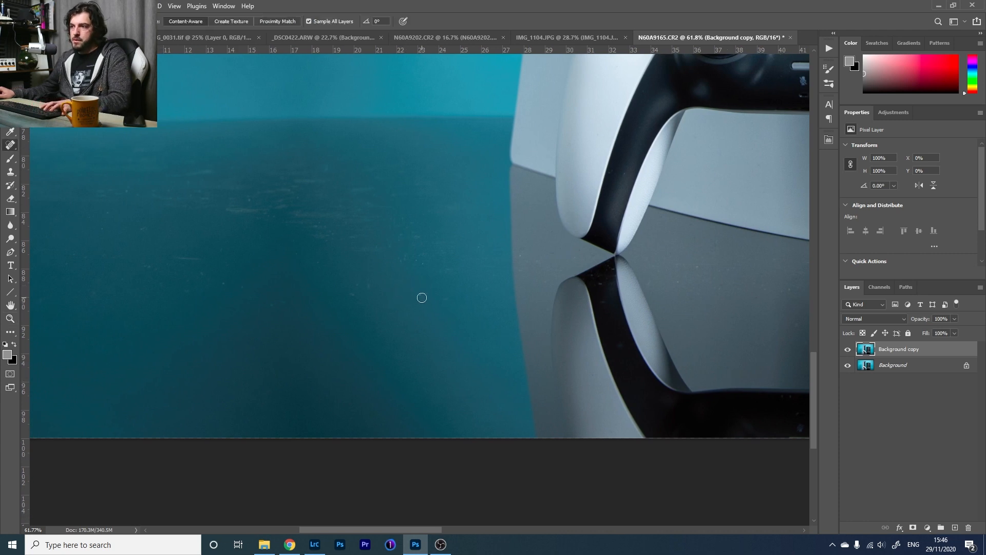
pyautogui.moveTo(362, 287); pyautogui.dragTo(343, 286)
pyautogui.moveTo(212, 260)
pyautogui.mouseDown()
pyautogui.moveTo(182, 258)
pyautogui.moveTo(196, 282)
pyautogui.moveTo(144, 266)
pyautogui.mouseUp()
pyautogui.moveTo(255, 198); pyautogui.dragTo(440, 315)
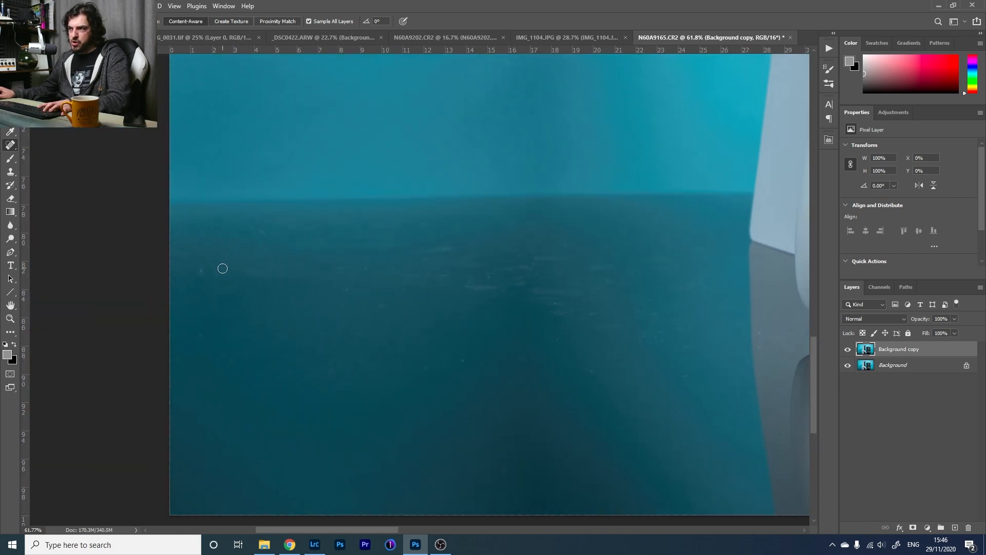
# Check the reflections across the photo for dust and heal the specks in the dark reflection beneath the black controller
pyautogui.moveTo(588, 321); pyautogui.dragTo(460, 282)
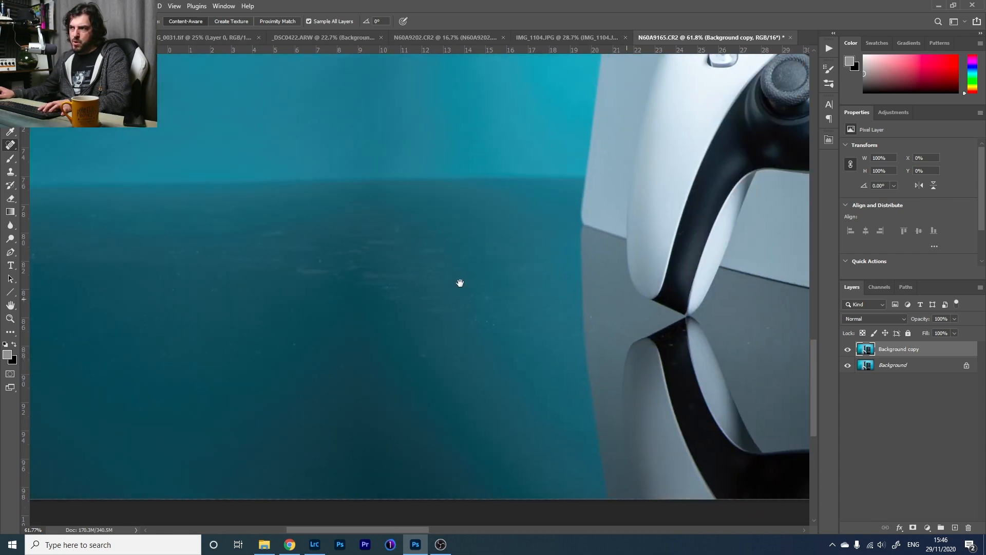
pyautogui.moveTo(663, 276); pyautogui.dragTo(245, 333)
pyautogui.moveTo(486, 292); pyautogui.dragTo(694, 427)
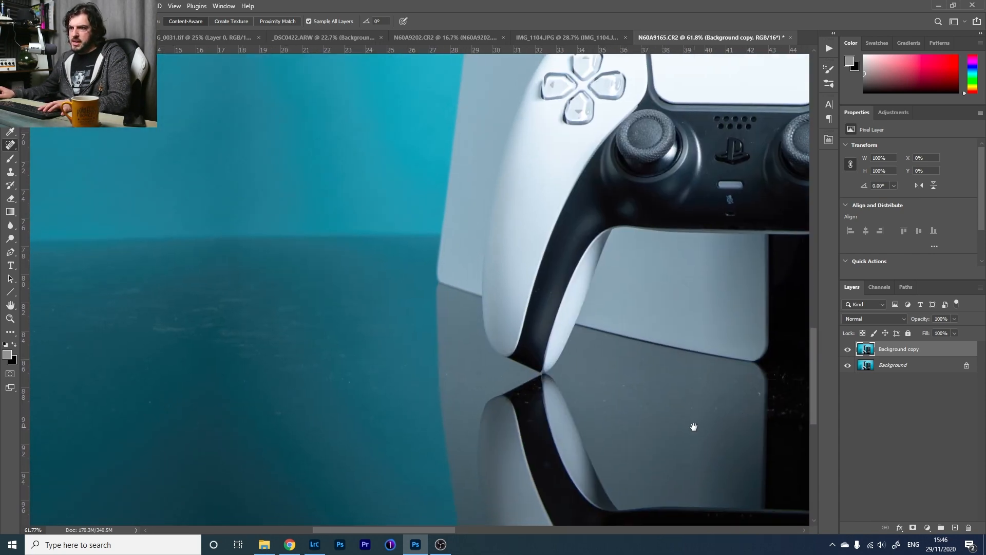
pyautogui.moveTo(749, 282); pyautogui.dragTo(296, 222)
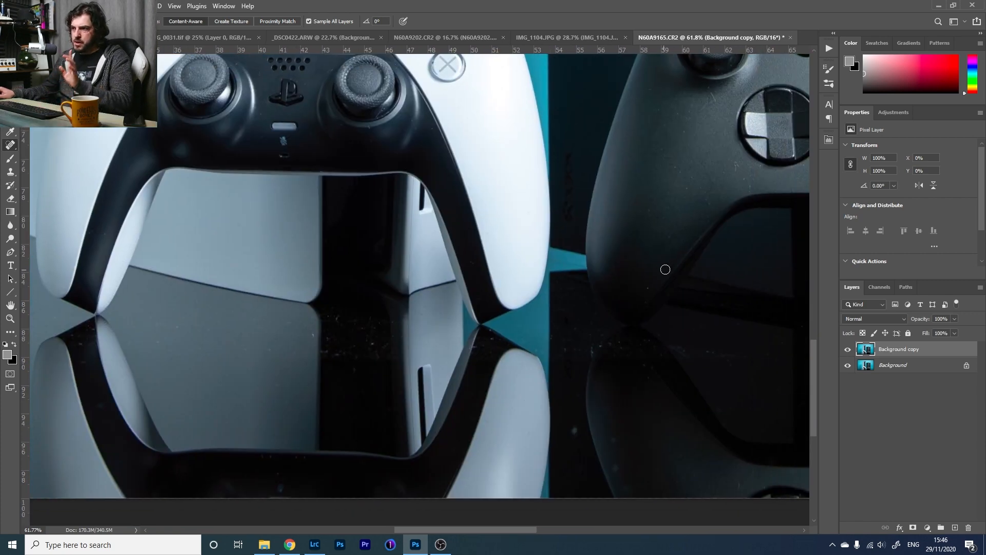
pyautogui.moveTo(665, 270); pyautogui.dragTo(171, 235)
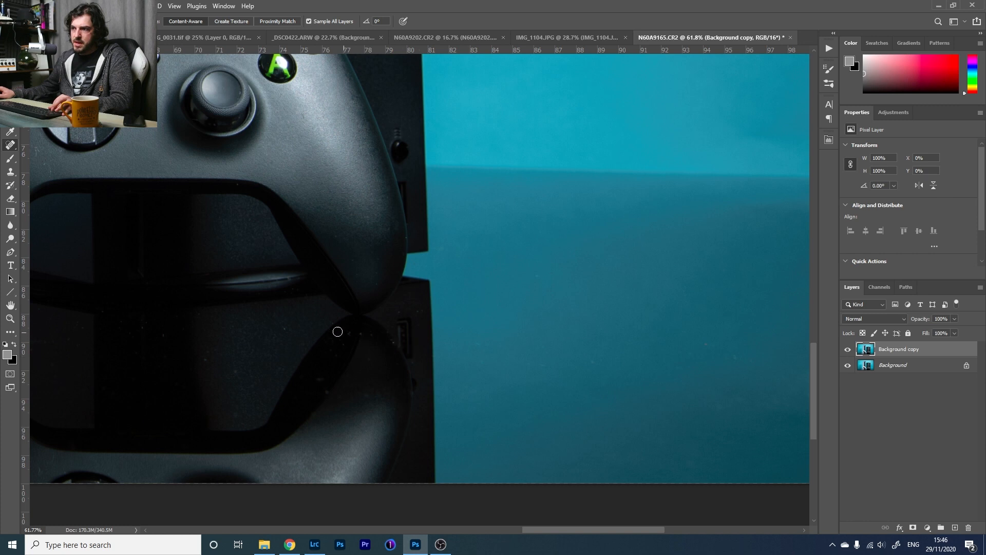
pyautogui.moveTo(242, 365); pyautogui.dragTo(227, 374)
pyautogui.moveTo(574, 333); pyautogui.dragTo(324, 291)
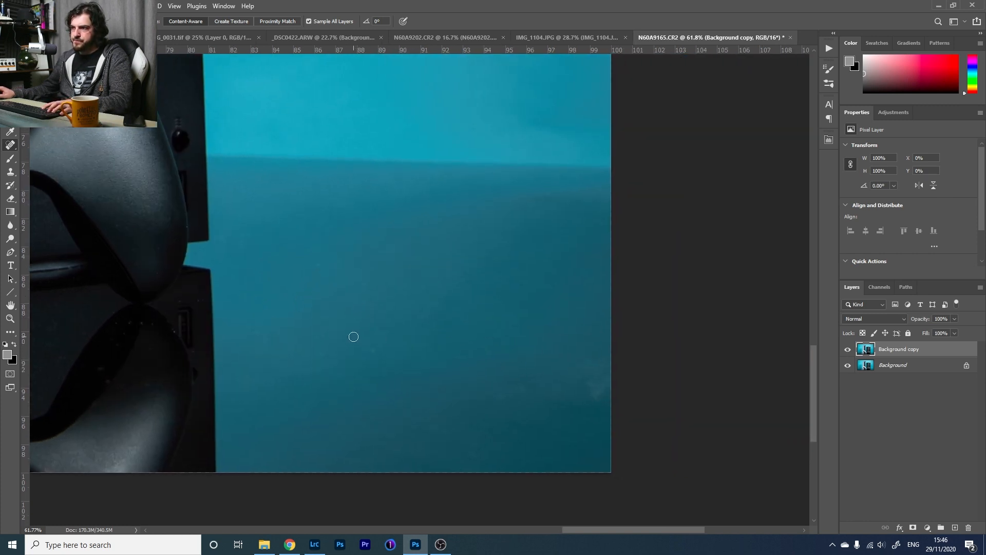
# Fit the console photo on screen and duplicate the Background copy layer
pyautogui.press('z')
pyautogui.rightClick(355, 288)
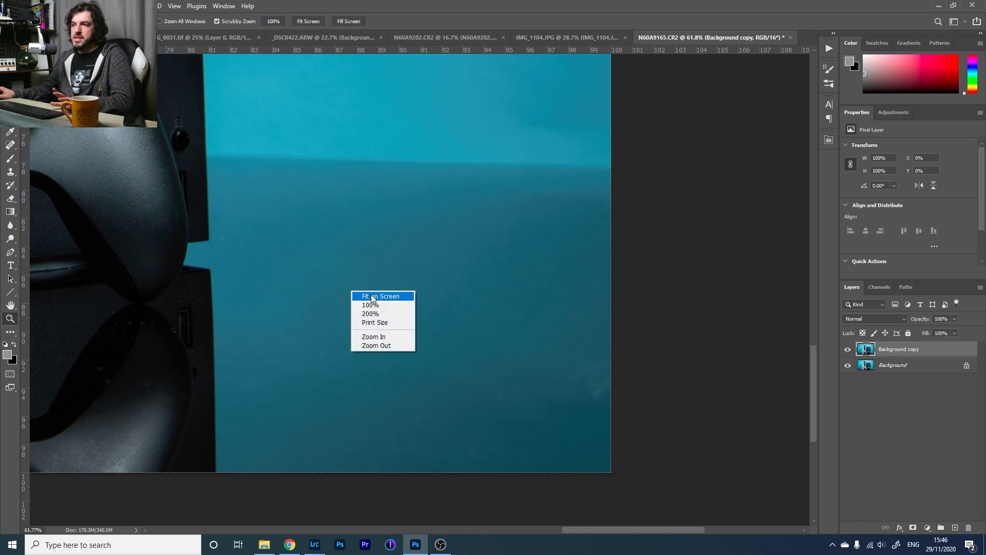
pyautogui.click(407, 295)
pyautogui.moveTo(905, 350); pyautogui.dragTo(955, 527)
# Apply the Dust & Scratches filter to the duplicated layer with a radius of 10 pixels and threshold 0
pyautogui.click(142, 6)
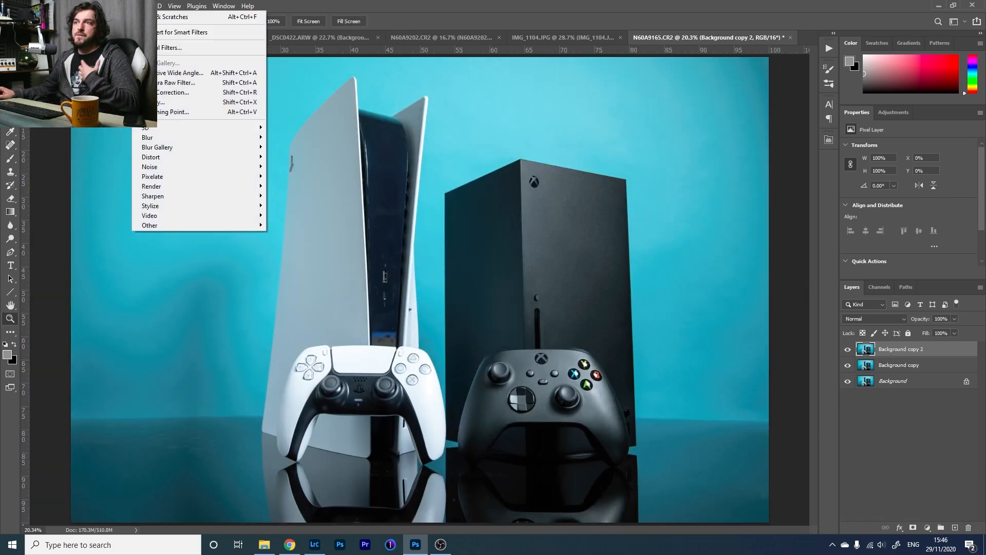
pyautogui.moveTo(214, 171)
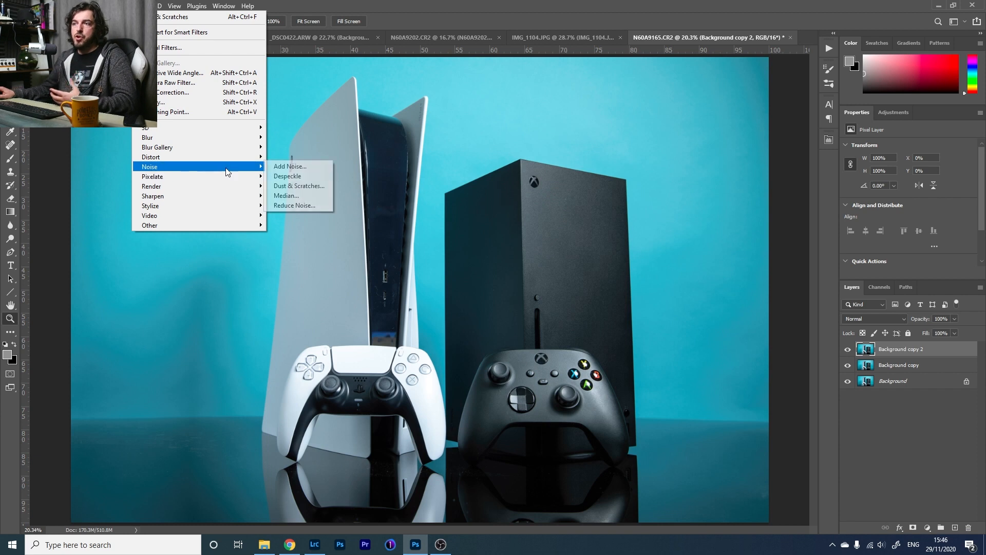
pyautogui.click(295, 186)
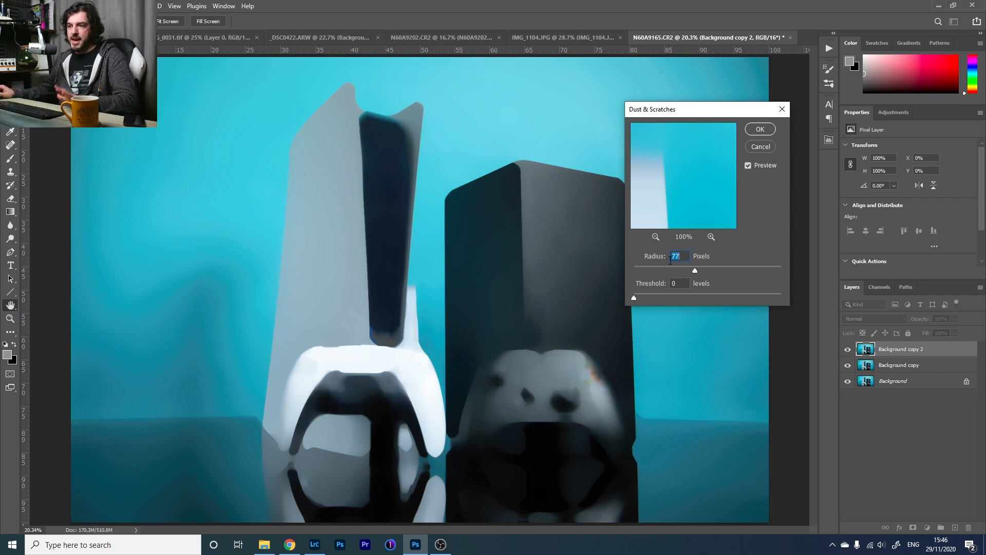
pyautogui.click(651, 266)
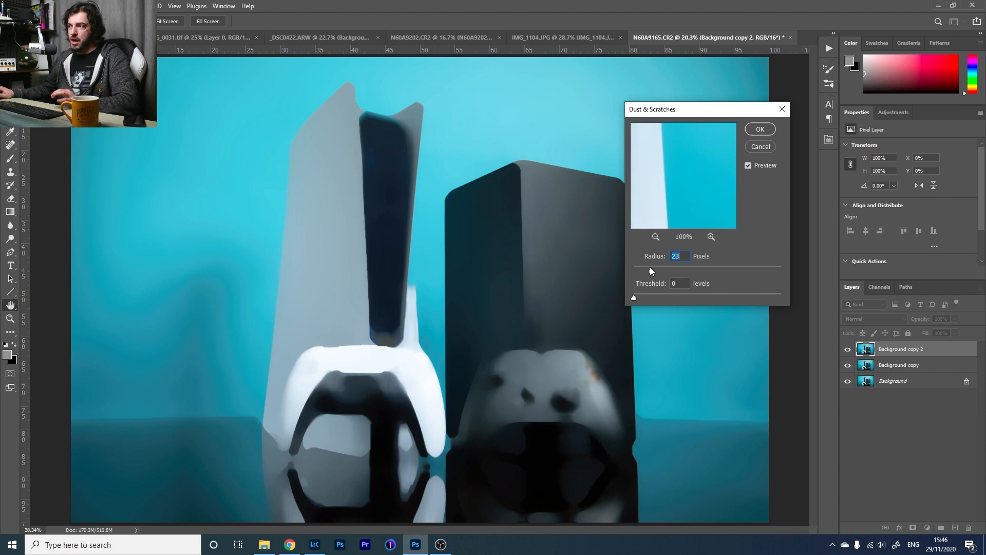
pyautogui.click(645, 267)
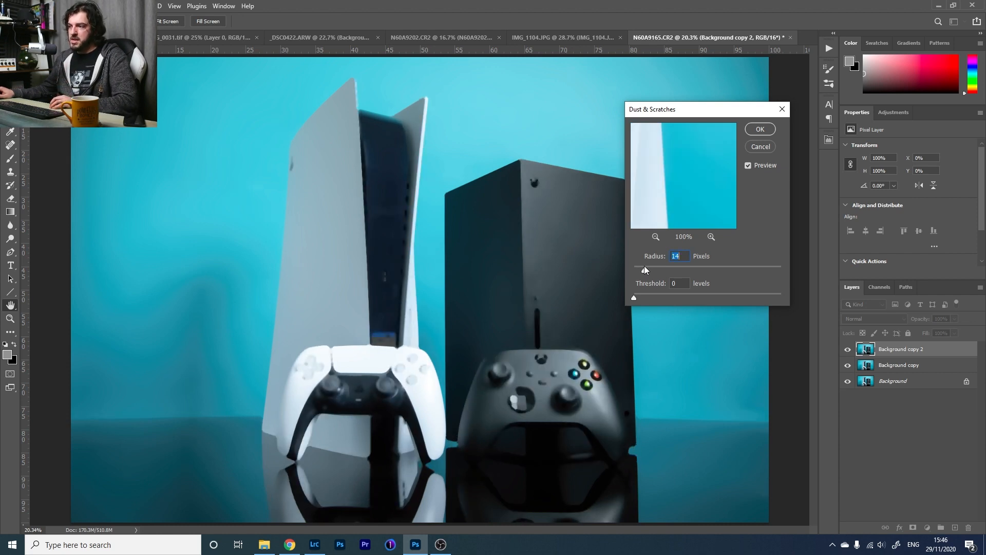
pyautogui.click(642, 267)
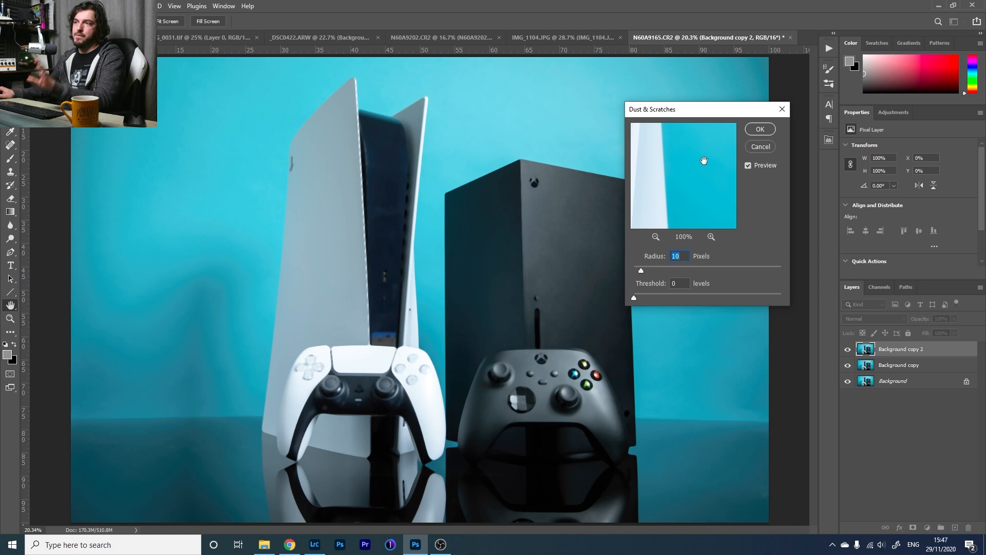
pyautogui.click(760, 130)
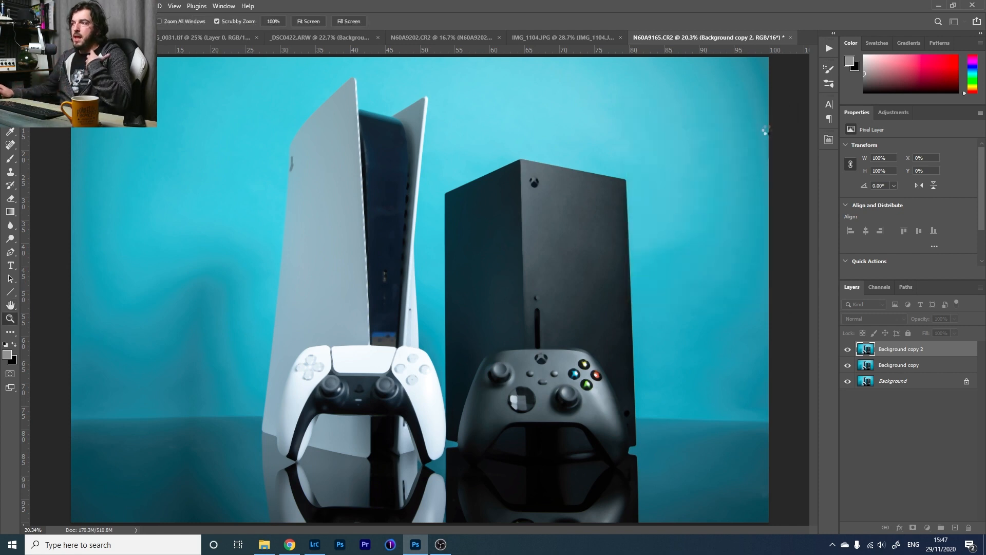
# Add a black mask to the filtered layer and paint it white over the dusty reflection between the white controller's grips
pyautogui.click(913, 529)
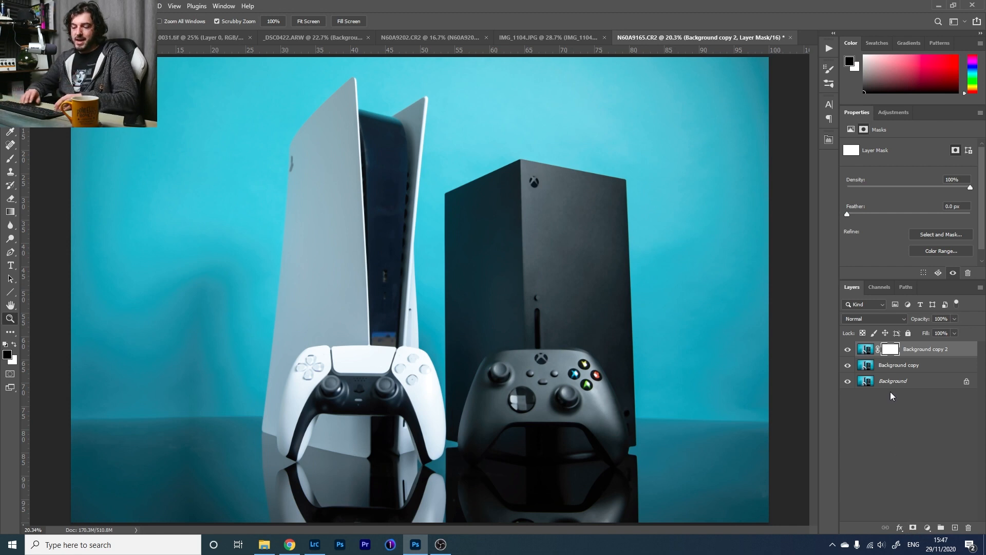
pyautogui.hotkey('ctrl', 'i')
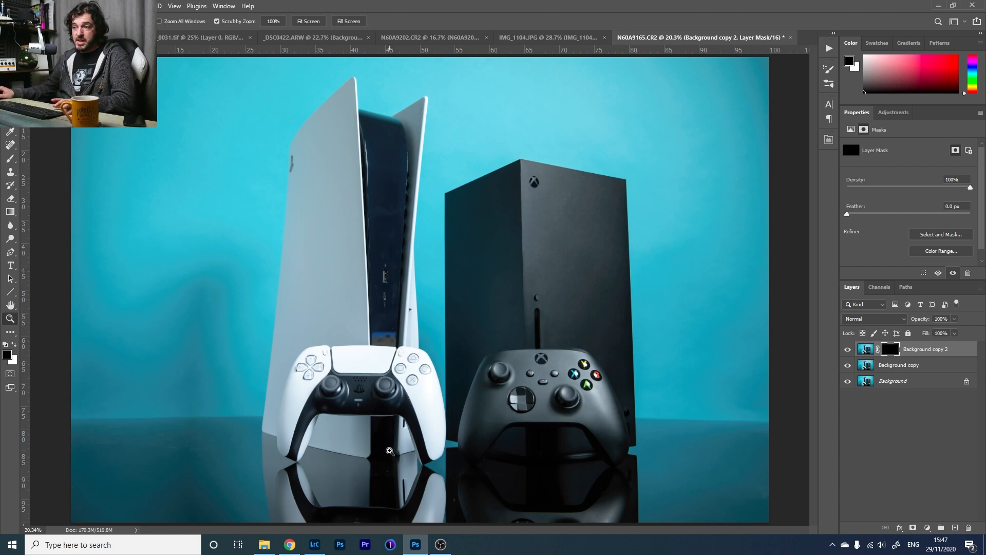
pyautogui.moveTo(388, 452); pyautogui.dragTo(434, 318)
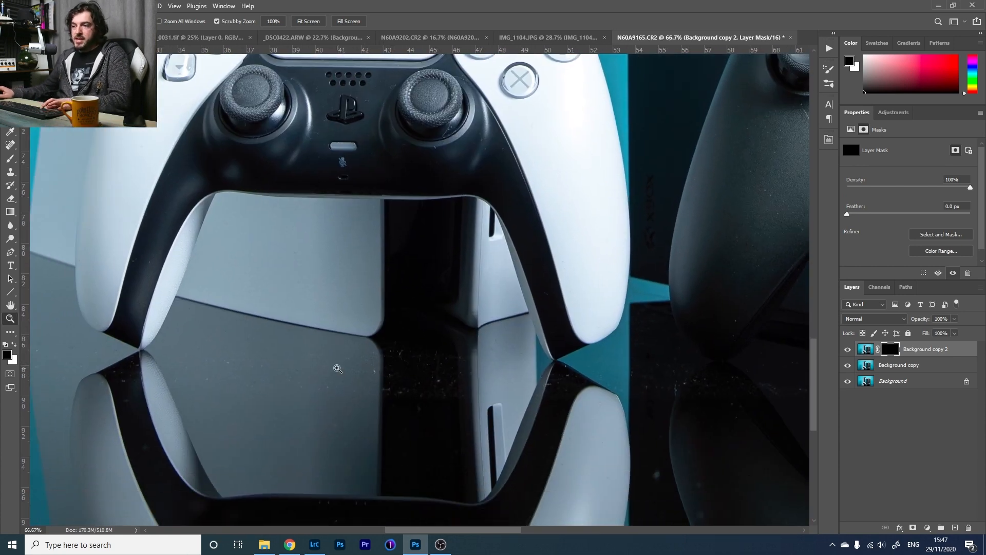
pyautogui.press('b')
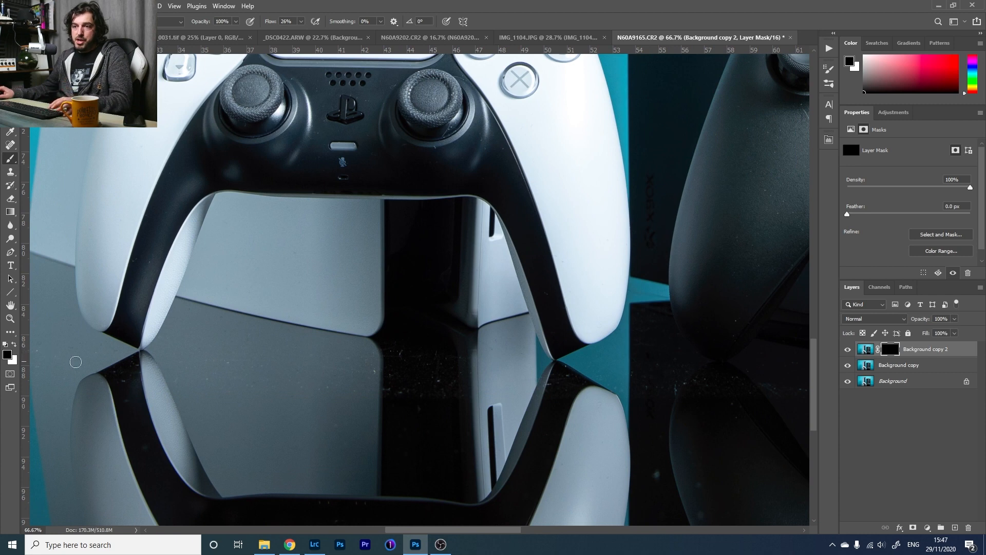
pyautogui.press('x')
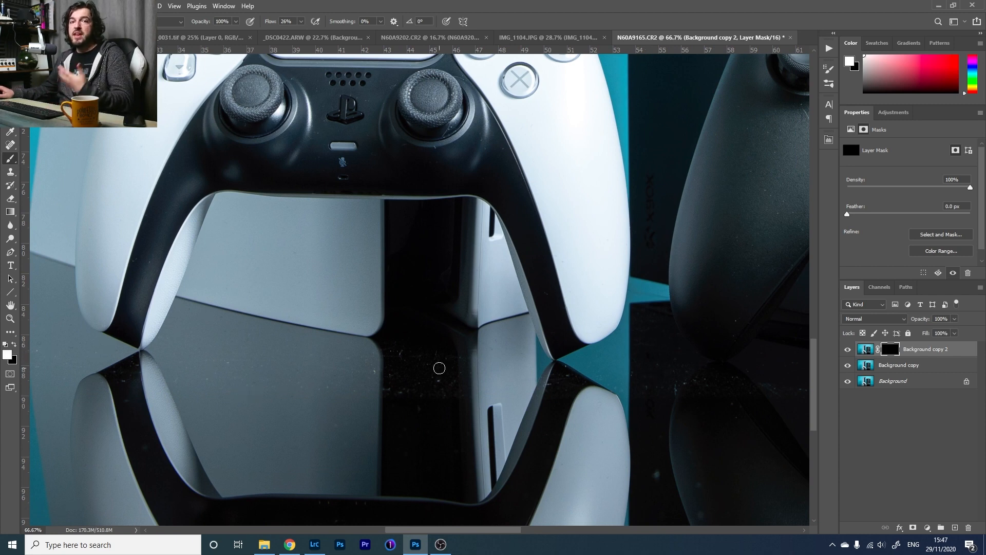
pyautogui.rightClick(440, 368)
pyautogui.click(522, 378)
pyautogui.click(300, 392)
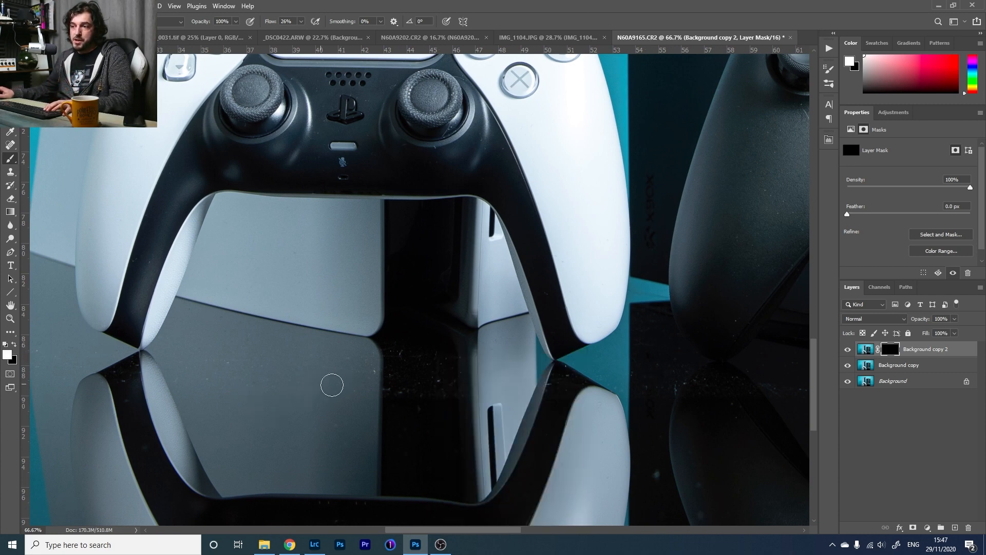
pyautogui.moveTo(359, 378)
pyautogui.mouseDown()
pyautogui.moveTo(213, 357)
pyautogui.moveTo(187, 373)
pyautogui.moveTo(180, 367)
pyautogui.moveTo(273, 373)
pyautogui.moveTo(236, 375)
pyautogui.moveTo(302, 365)
pyautogui.moveTo(282, 348)
pyautogui.moveTo(405, 377)
pyautogui.moveTo(393, 389)
pyautogui.moveTo(404, 368)
pyautogui.moveTo(396, 364)
pyautogui.moveTo(396, 396)
pyautogui.moveTo(422, 357)
pyautogui.moveTo(429, 403)
pyautogui.moveTo(444, 356)
pyautogui.moveTo(448, 391)
pyautogui.moveTo(457, 379)
pyautogui.moveTo(393, 435)
pyautogui.moveTo(424, 393)
pyautogui.moveTo(400, 397)
pyautogui.moveTo(390, 427)
pyautogui.moveTo(373, 371)
pyautogui.mouseUp()
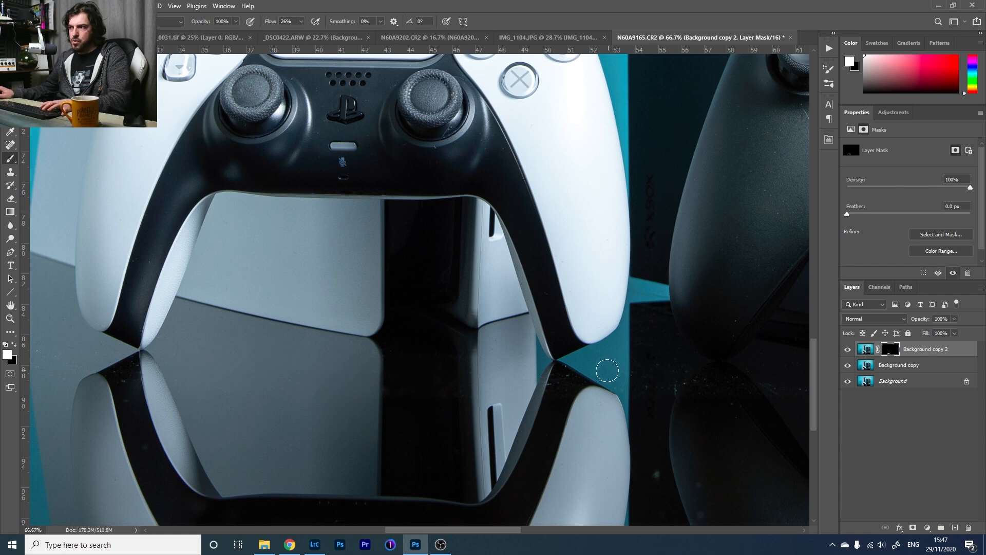
# Paint the mask white with an 18 px soft brush over the specks at the tip of the white controller's right grip reflection
pyautogui.press('z')
pyautogui.click(595, 372)
pyautogui.click(595, 372)
pyautogui.press('b')
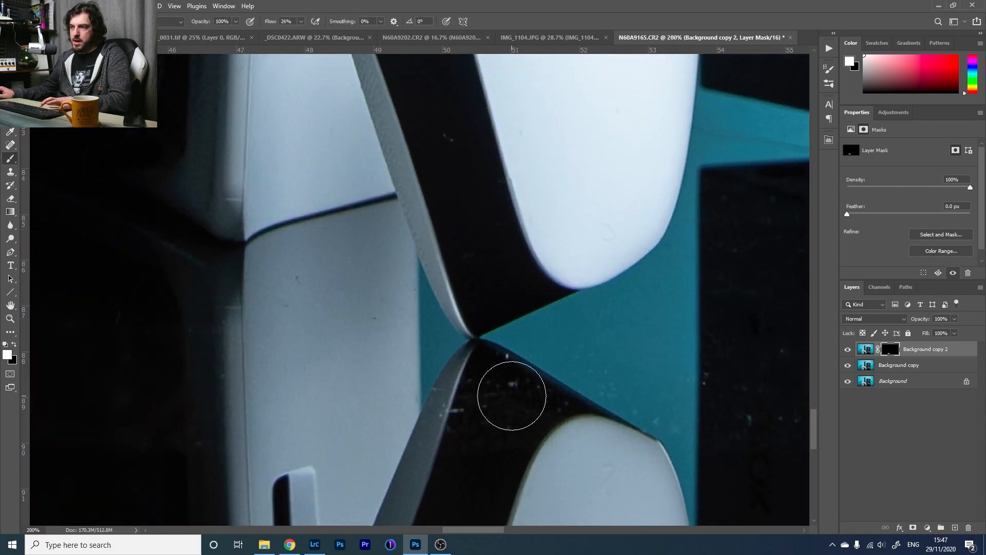
pyautogui.rightClick(283, 299)
pyautogui.click(467, 414)
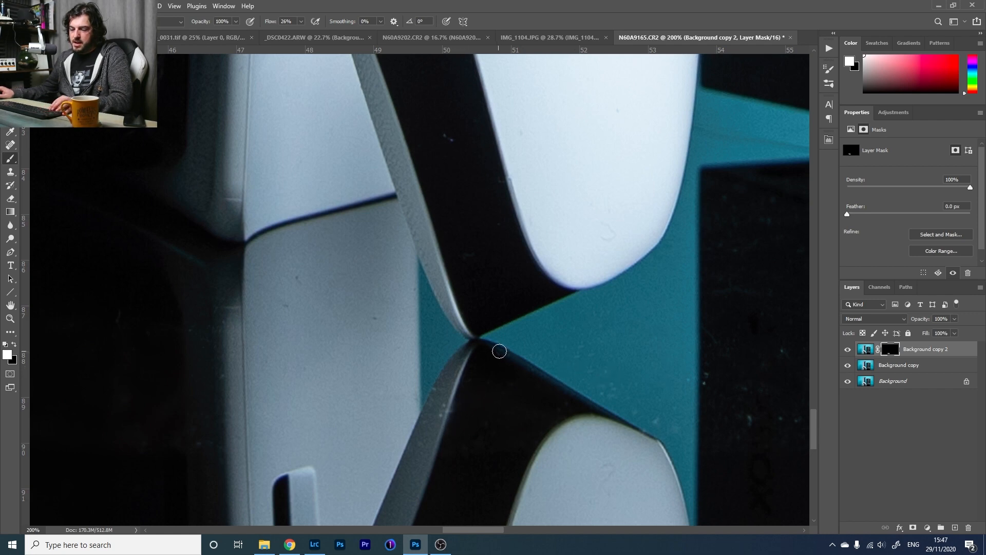
# Enlarge the brush and reveal the filtered layer over the dust in the dark reflections beneath the black controller
pyautogui.press('z')
pyautogui.moveTo(528, 345)
pyautogui.mouseDown()
pyautogui.moveTo(493, 345)
pyautogui.moveTo(485, 361)
pyautogui.moveTo(517, 354)
pyautogui.mouseUp()
pyautogui.press('b')
pyautogui.rightClick(522, 362)
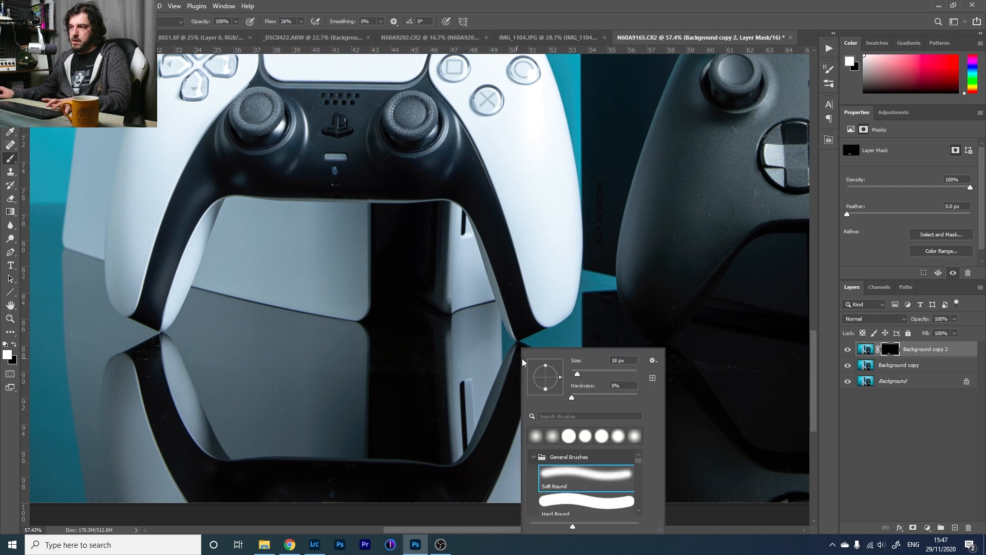
pyautogui.click(594, 374)
pyautogui.click(736, 374)
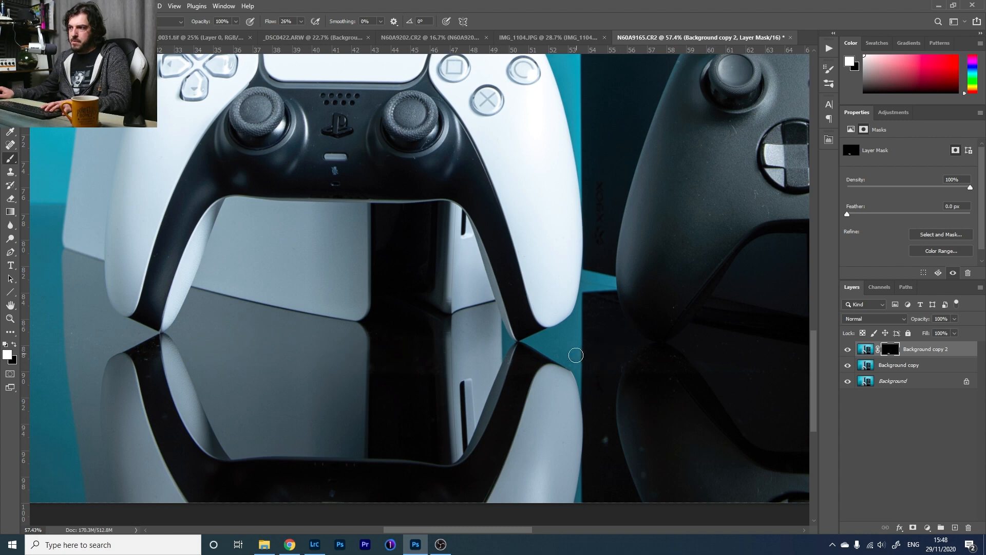
pyautogui.moveTo(709, 344); pyautogui.dragTo(269, 280)
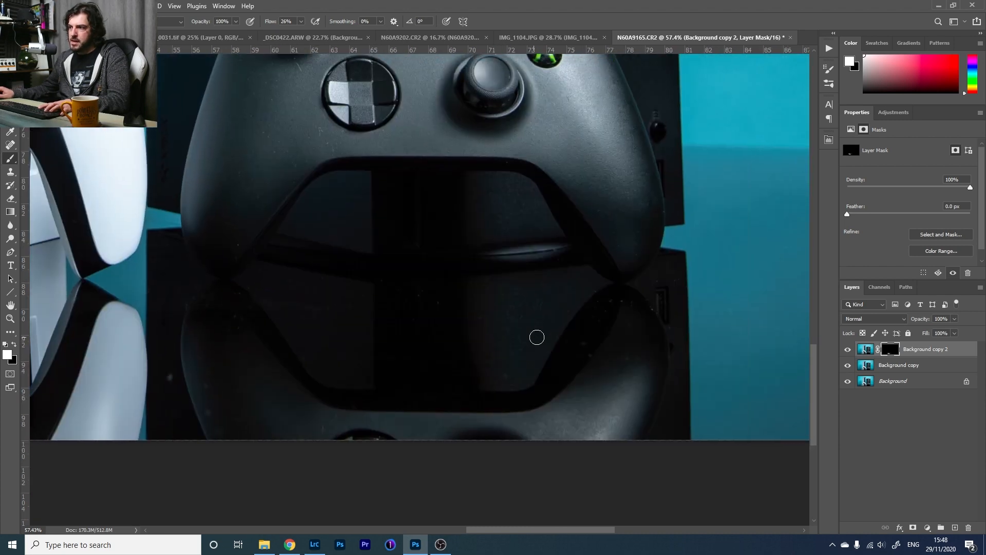
pyautogui.moveTo(597, 309); pyautogui.dragTo(254, 344)
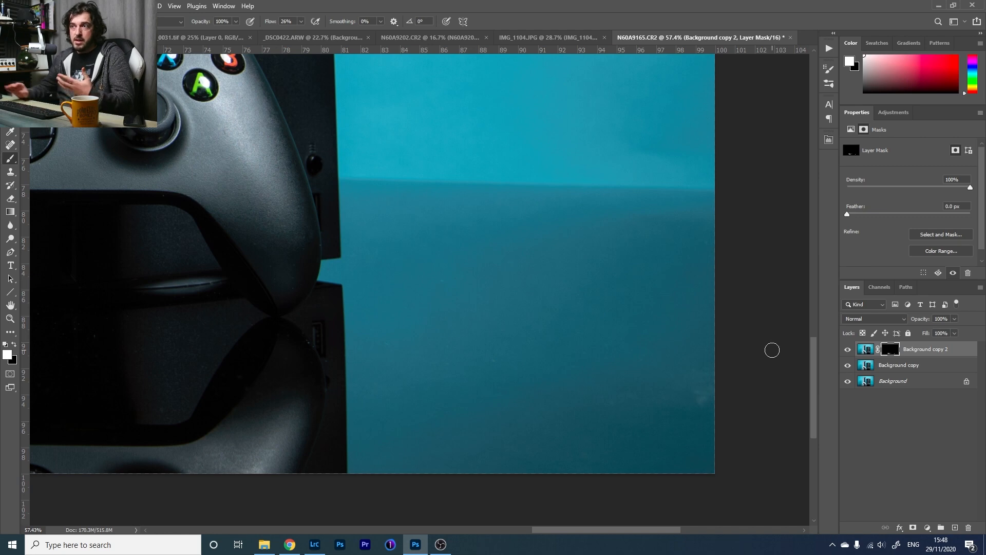
# Try revealing the filtered layer over the specks on the black controller's textured left grip
pyautogui.press('space')
pyautogui.moveTo(391, 296); pyautogui.dragTo(678, 348)
pyautogui.moveTo(314, 247); pyautogui.dragTo(481, 325)
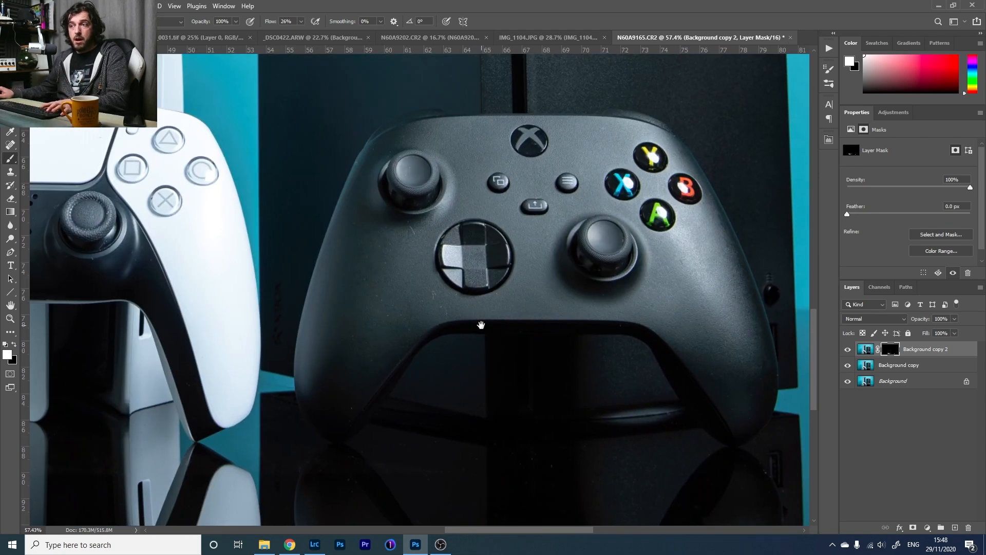
pyautogui.press('z')
pyautogui.click(399, 266)
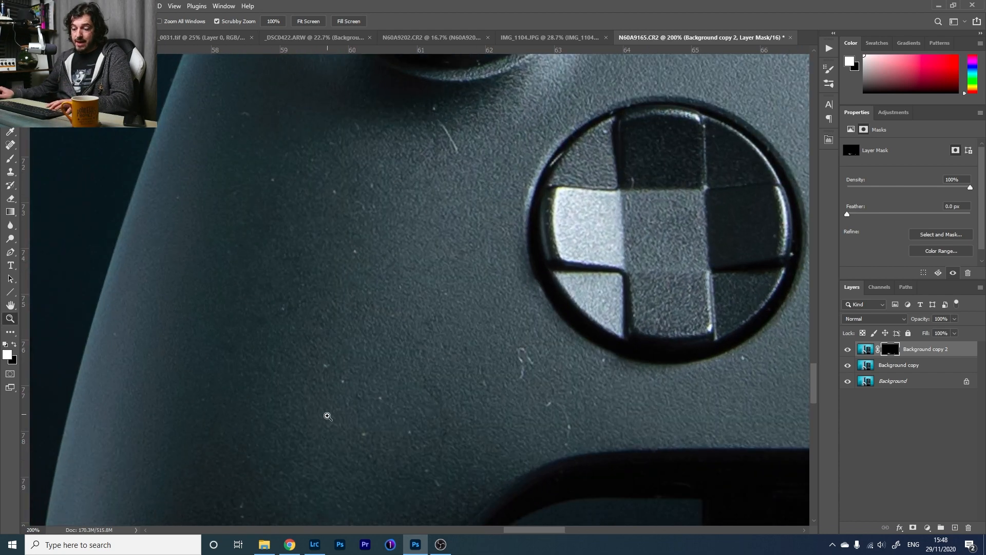
pyautogui.press('b')
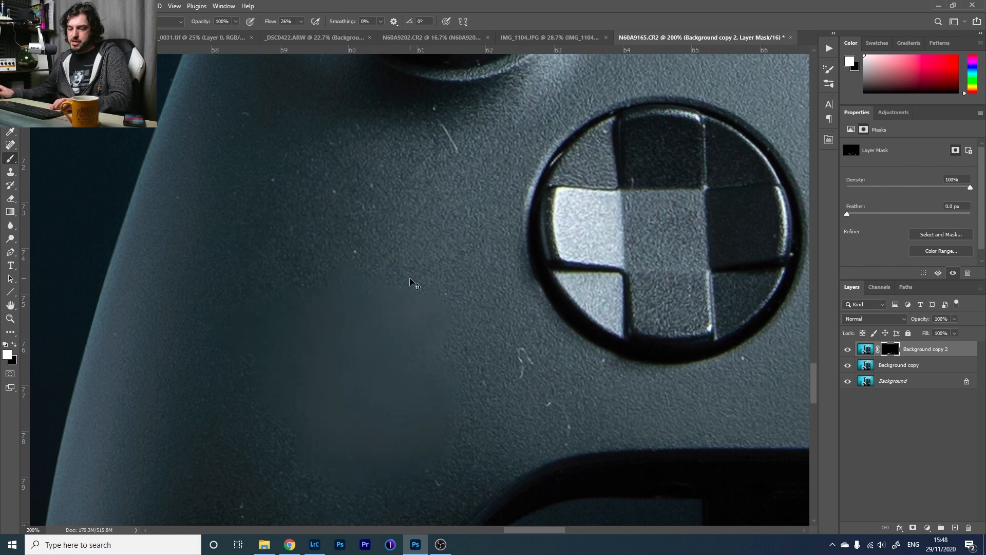
# Heal the specks and fibres on the Background copy layer, below and beside the black controller's directional pad
pyautogui.press('j')
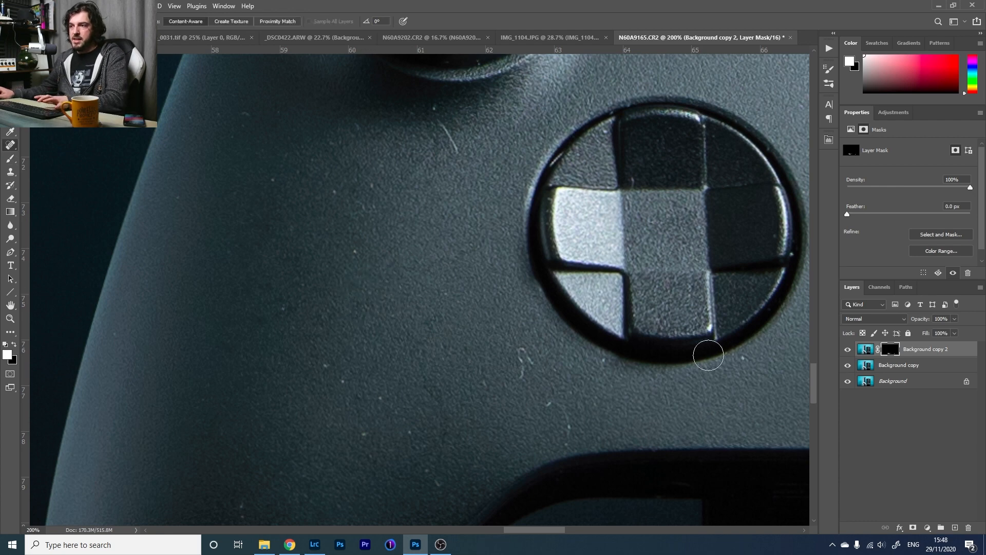
pyautogui.click(899, 366)
pyautogui.click(354, 253)
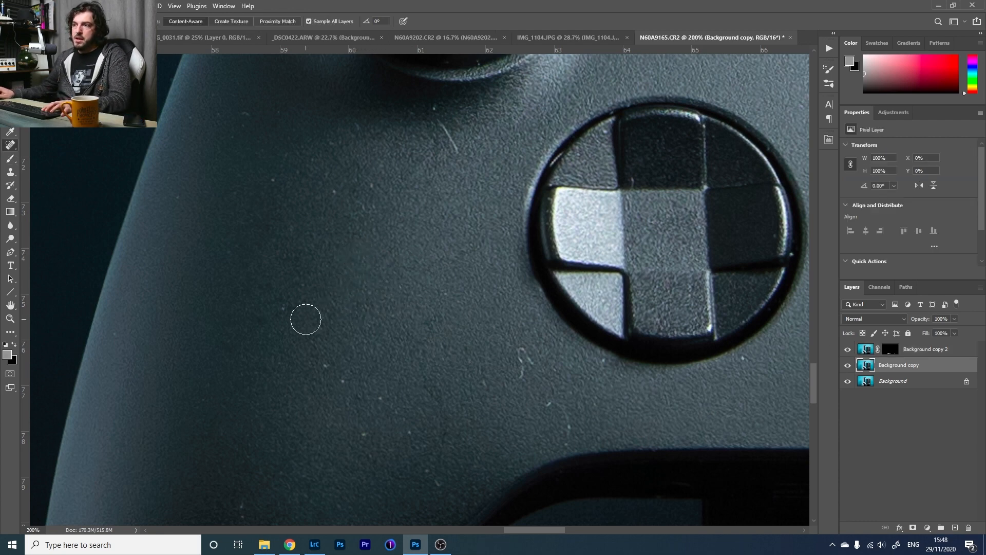
pyautogui.click(284, 310)
pyautogui.click(374, 399)
pyautogui.click(364, 433)
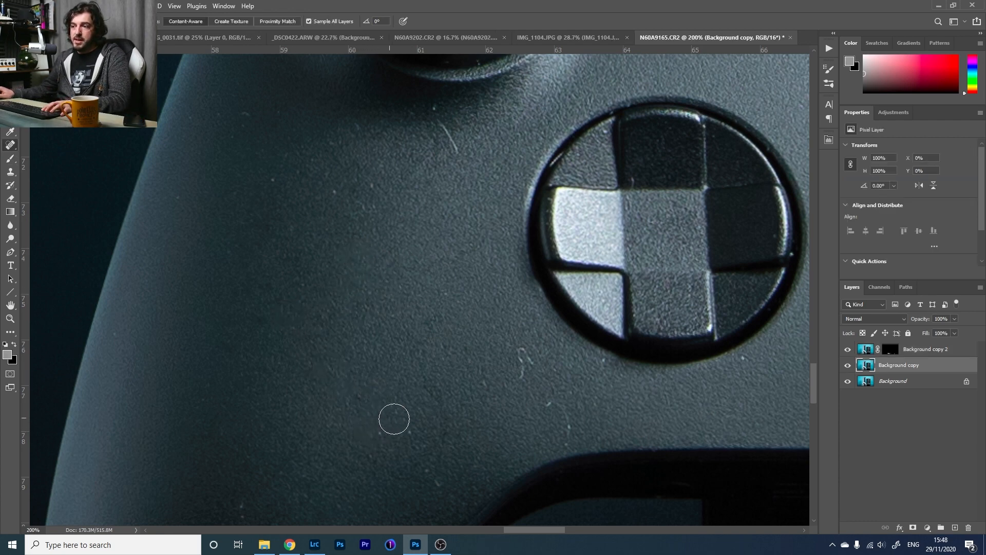
pyautogui.click(412, 433)
pyautogui.moveTo(522, 352); pyautogui.dragTo(526, 379)
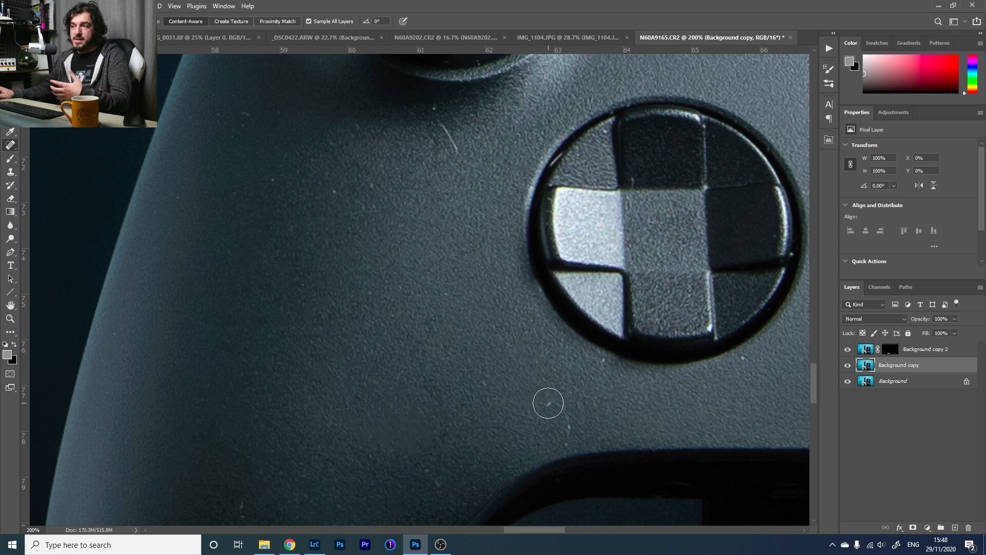
pyautogui.click(548, 401)
# Heal the long fibre beside the directional pad and the remaining specks across the black controller's left grip
pyautogui.moveTo(436, 128); pyautogui.dragTo(456, 169)
pyautogui.click(339, 191)
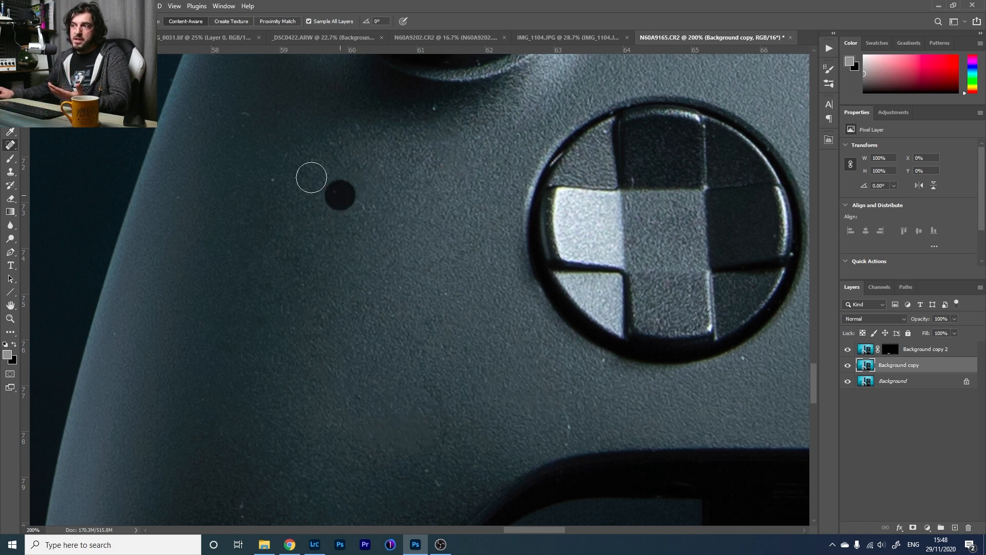
pyautogui.click(264, 174)
pyautogui.click(351, 133)
pyautogui.click(235, 115)
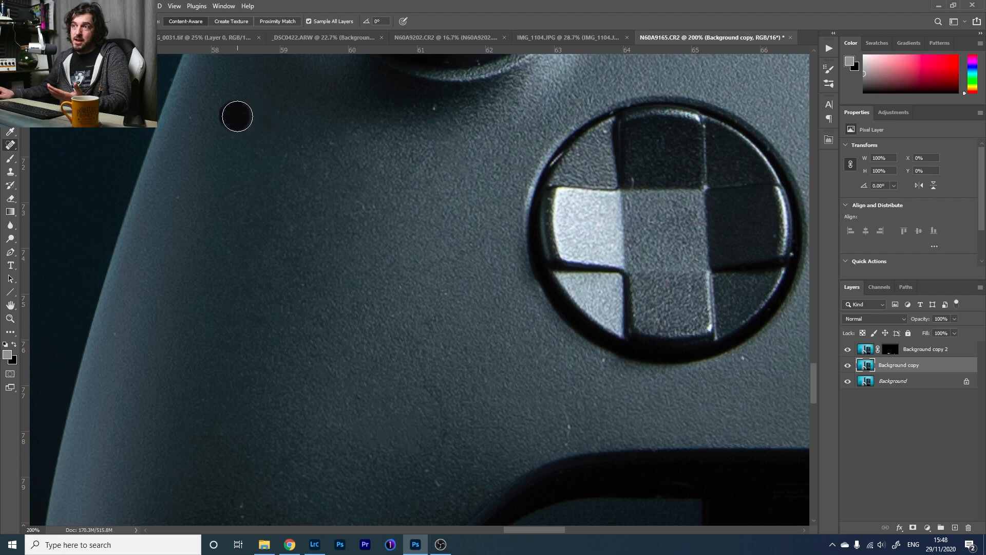
pyautogui.click(568, 426)
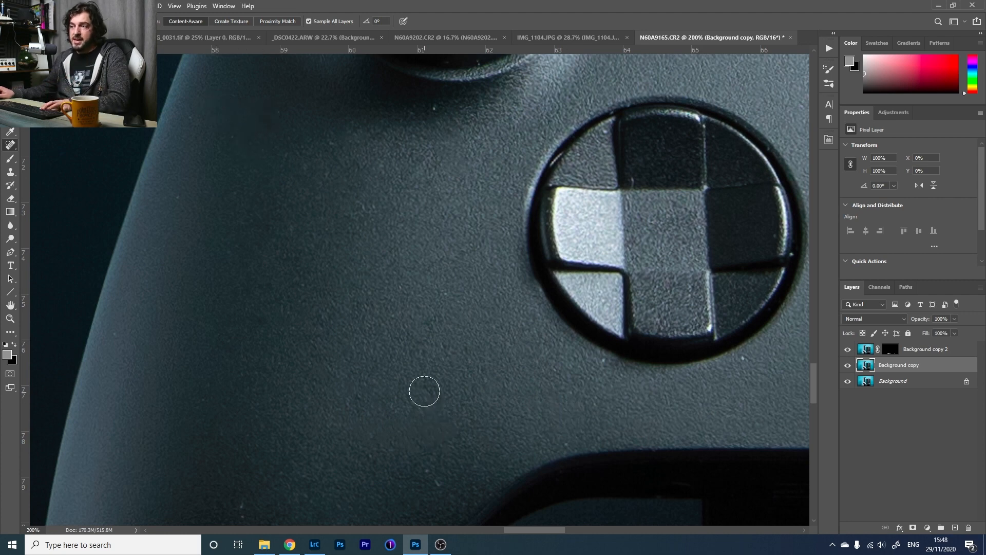
pyautogui.click(355, 400)
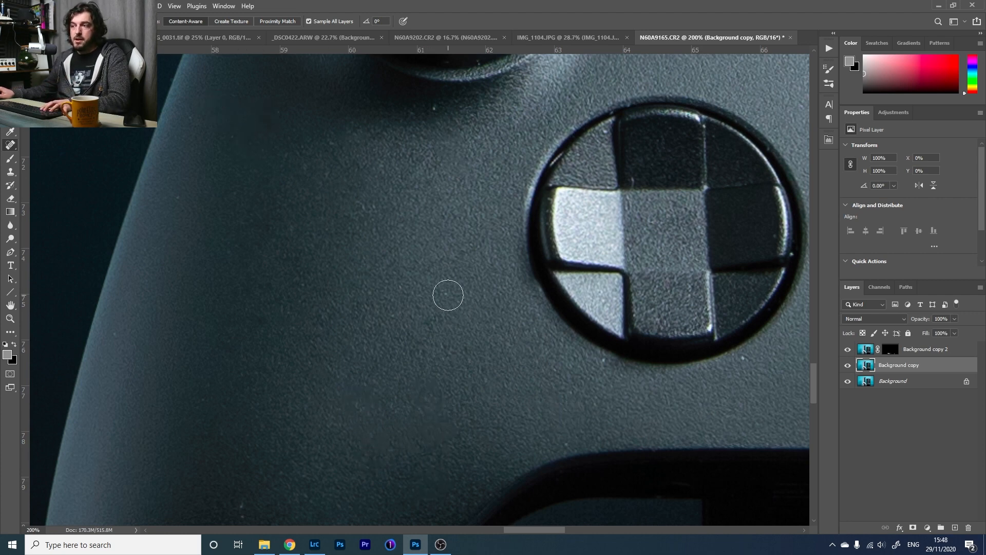
# Duplicate the Background copy layer above the masked layer to treat the dusty teal floor beside the white controller
pyautogui.moveTo(384, 412); pyautogui.dragTo(534, 228)
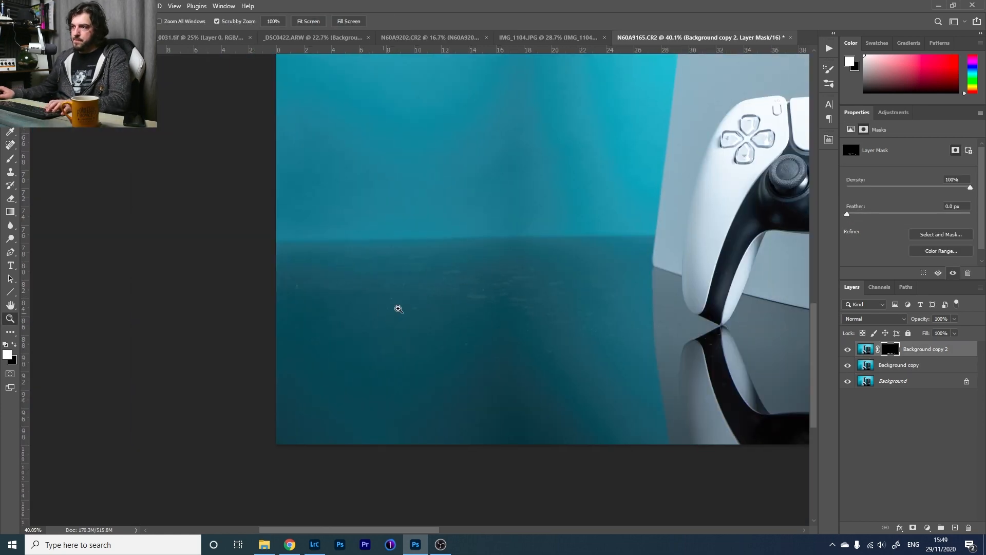
pyautogui.moveTo(399, 306); pyautogui.dragTo(575, 282)
pyautogui.press('b')
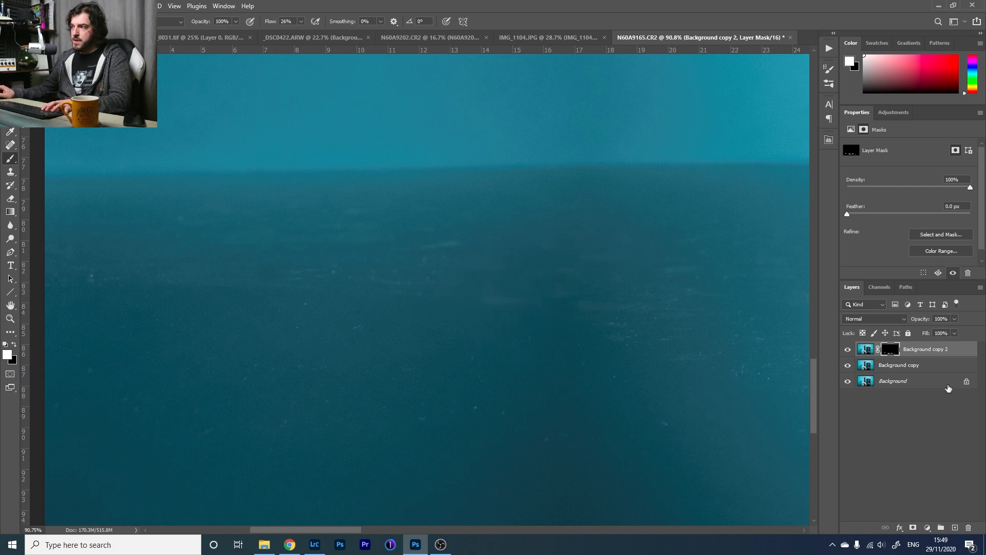
pyautogui.moveTo(911, 366); pyautogui.dragTo(893, 343)
# Apply the Dust & Scratches filter to the Background copy 3 layer with a radius of 21 pixels and threshold 0
pyautogui.click(144, 5)
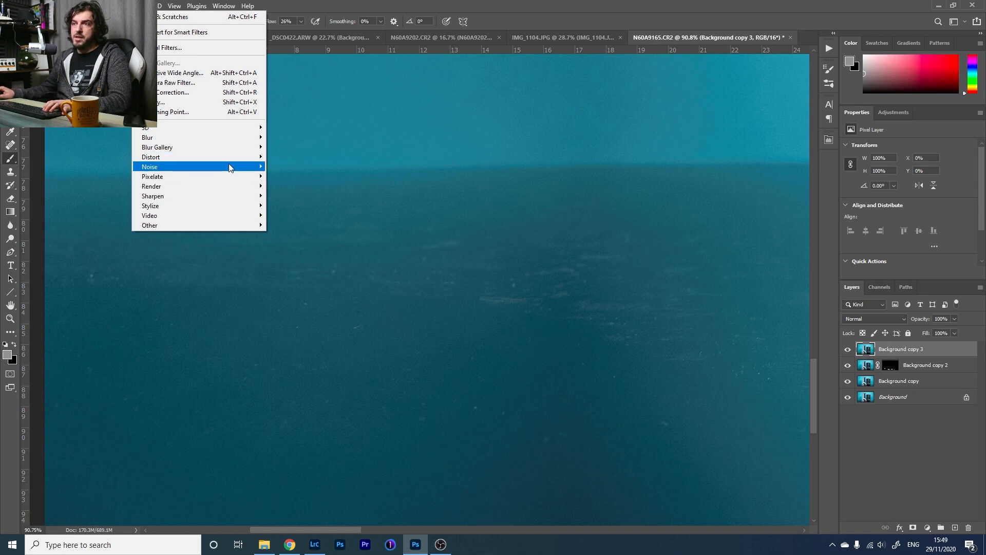
pyautogui.moveTo(229, 166)
pyautogui.click(295, 186)
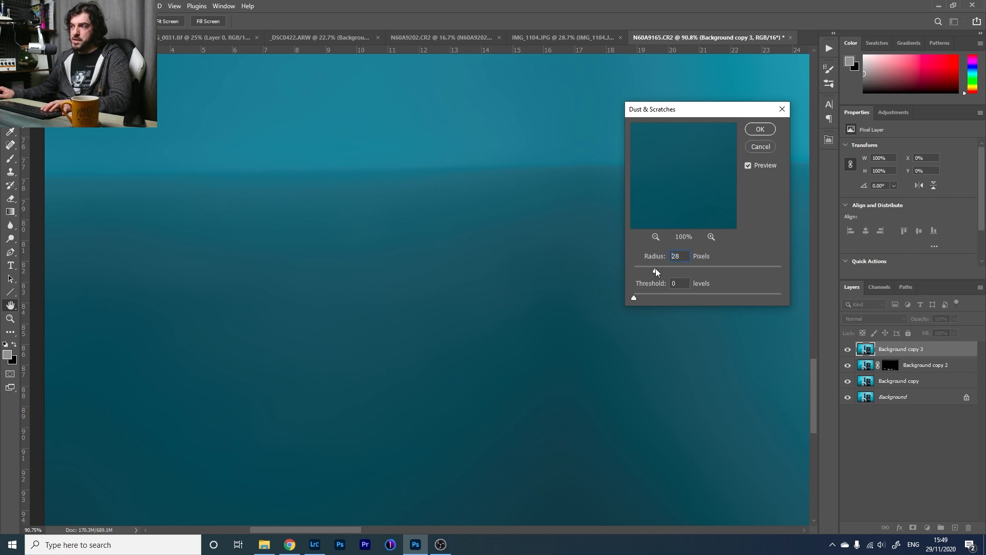
pyautogui.moveTo(655, 268); pyautogui.dragTo(650, 269)
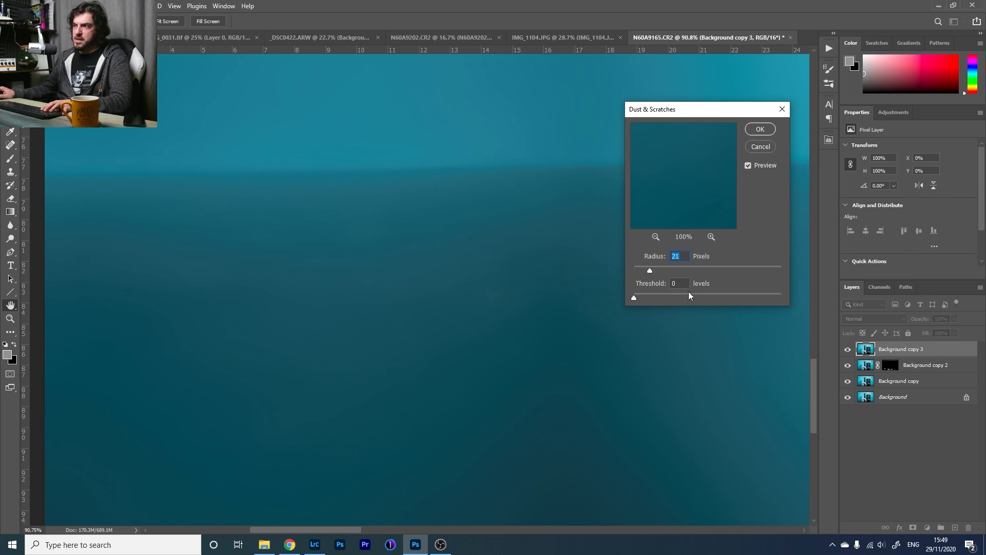
pyautogui.click(760, 129)
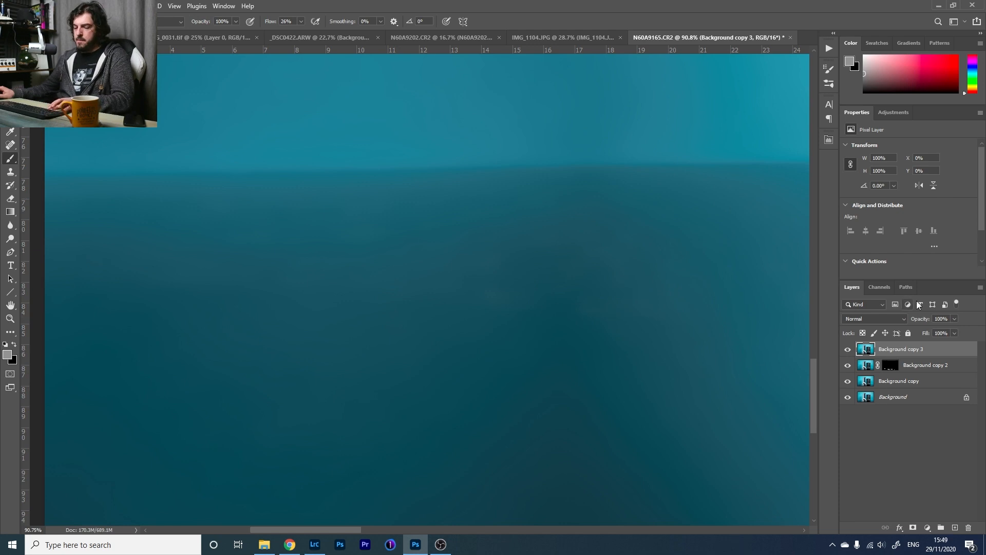
# Add an inverted, all-black mask to the Background copy 3 layer and set the soft round brush to 228 px
pyautogui.click(914, 528)
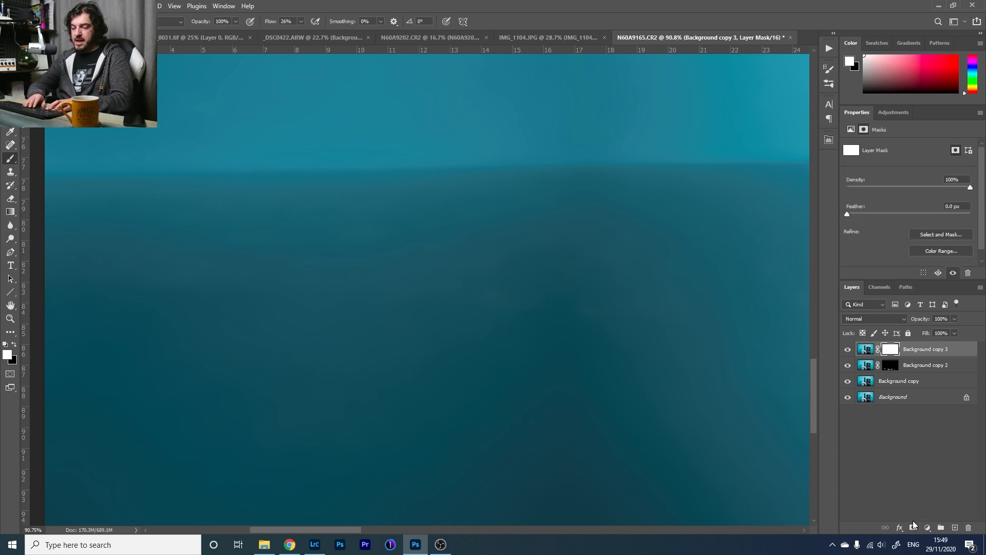
pyautogui.rightClick(325, 359)
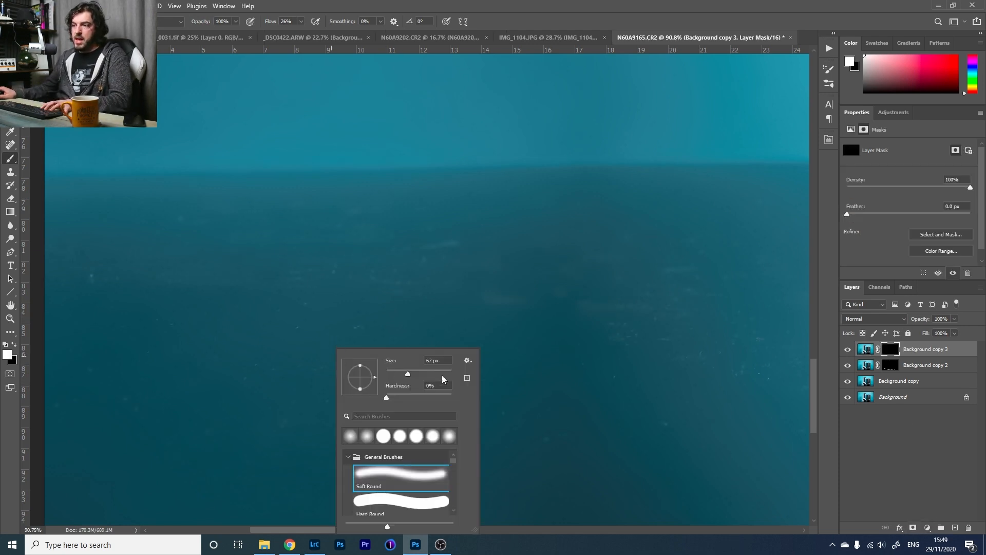
pyautogui.click(342, 4)
pyautogui.rightClick(362, 402)
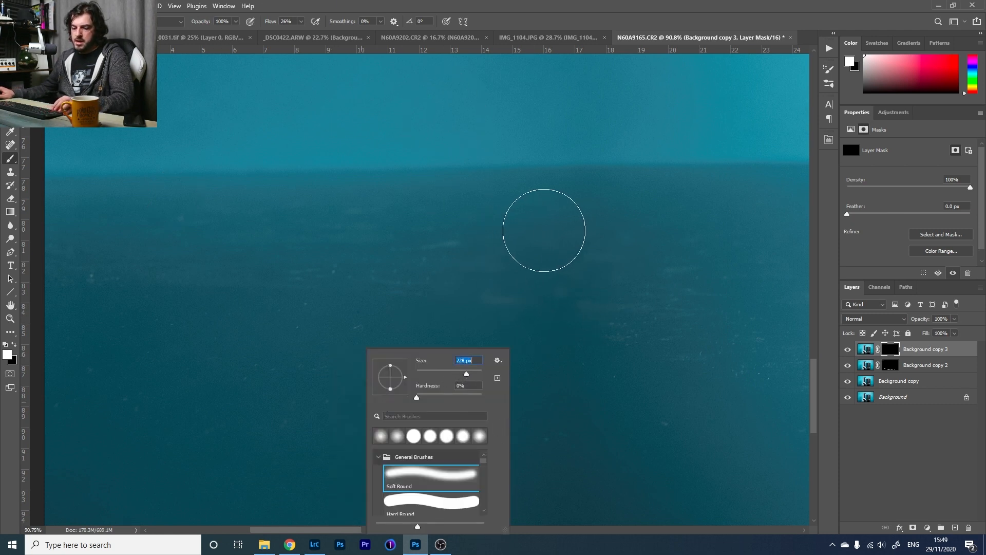
pyautogui.write('[')
pyautogui.click(604, 3)
pyautogui.press('Return')
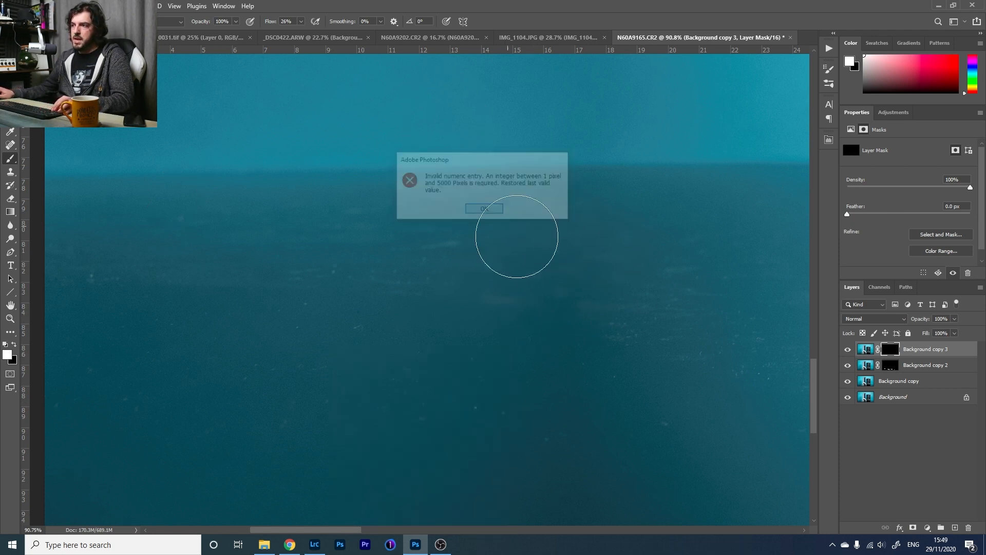
# Reveal the filtered layer over the dusty teal floor beside the white controller, painting white on its mask with a larger soft brush
pyautogui.press('z')
pyautogui.hotkey('ctrl', '0')
pyautogui.moveTo(624, 347)
pyautogui.mouseDown()
pyautogui.moveTo(645, 339)
pyautogui.moveTo(568, 306)
pyautogui.moveTo(513, 302)
pyautogui.mouseUp()
pyautogui.press('b')
pyautogui.rightClick(469, 314)
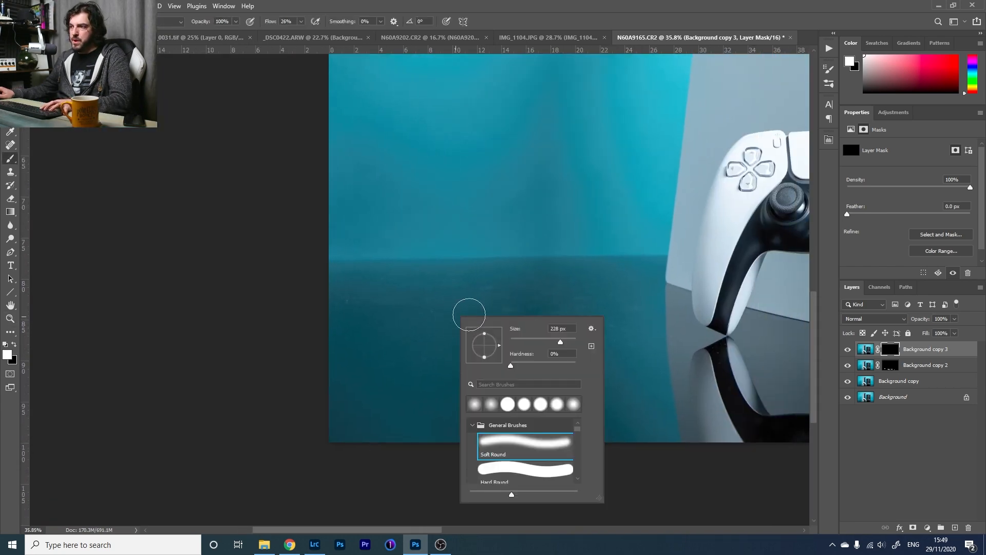
pyautogui.press('Return')
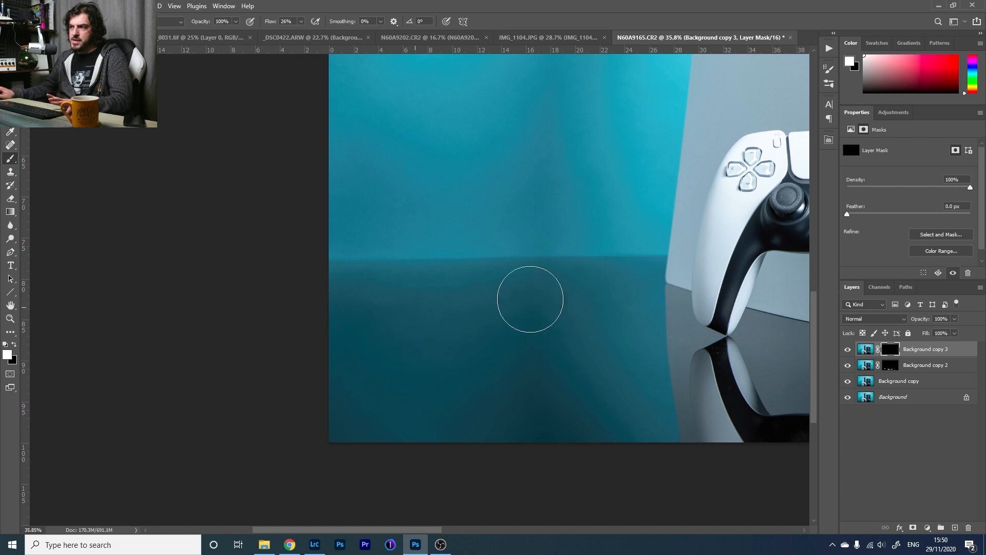
pyautogui.moveTo(559, 309)
pyautogui.mouseDown()
pyautogui.moveTo(599, 310)
pyautogui.moveTo(594, 347)
pyautogui.mouseUp()
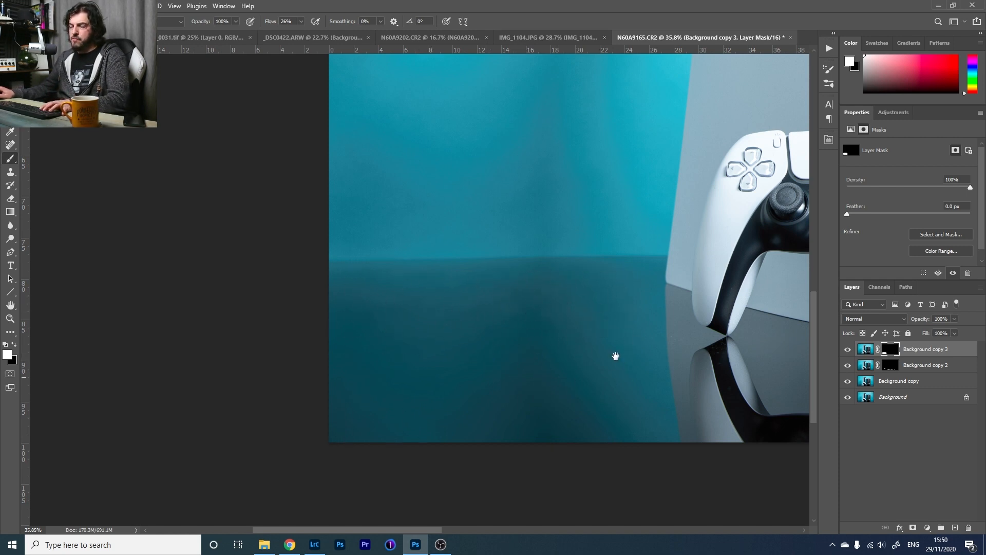
# Reveal the filtered layer over the teal floor to the right of the black controller, and bring the whole photo back into view
pyautogui.moveTo(659, 280); pyautogui.dragTo(72, 229)
pyautogui.moveTo(624, 208); pyautogui.dragTo(165, 209)
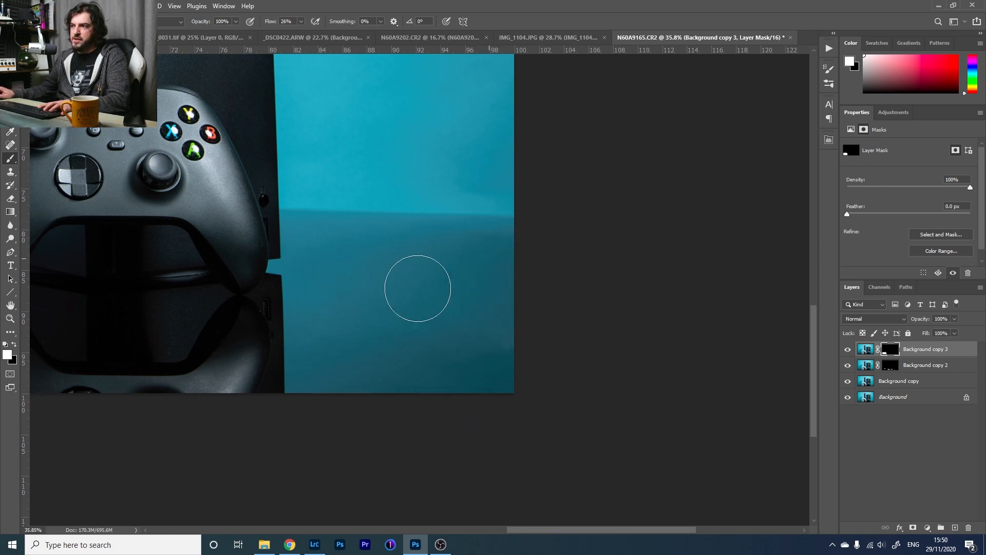
pyautogui.press('z')
pyautogui.rightClick(362, 300)
pyautogui.click(398, 304)
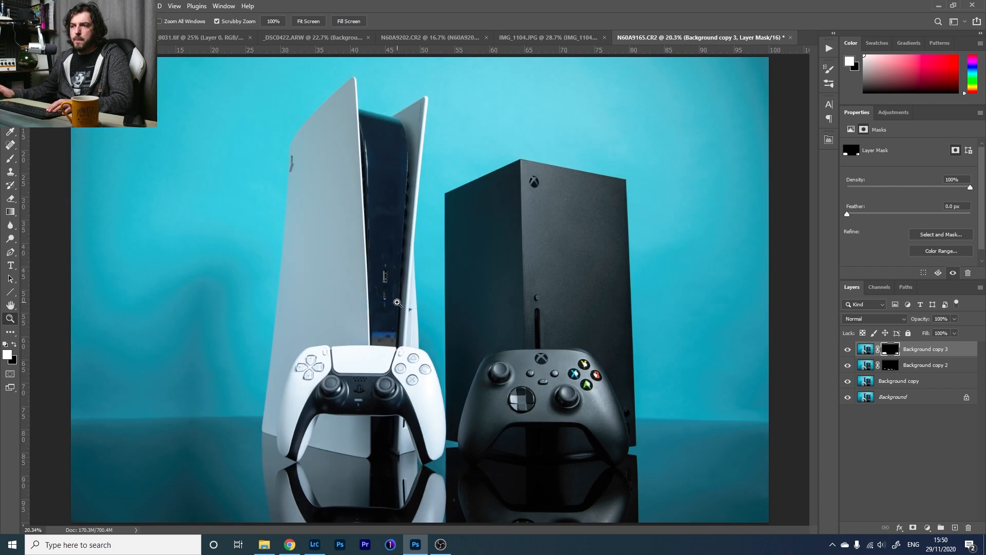